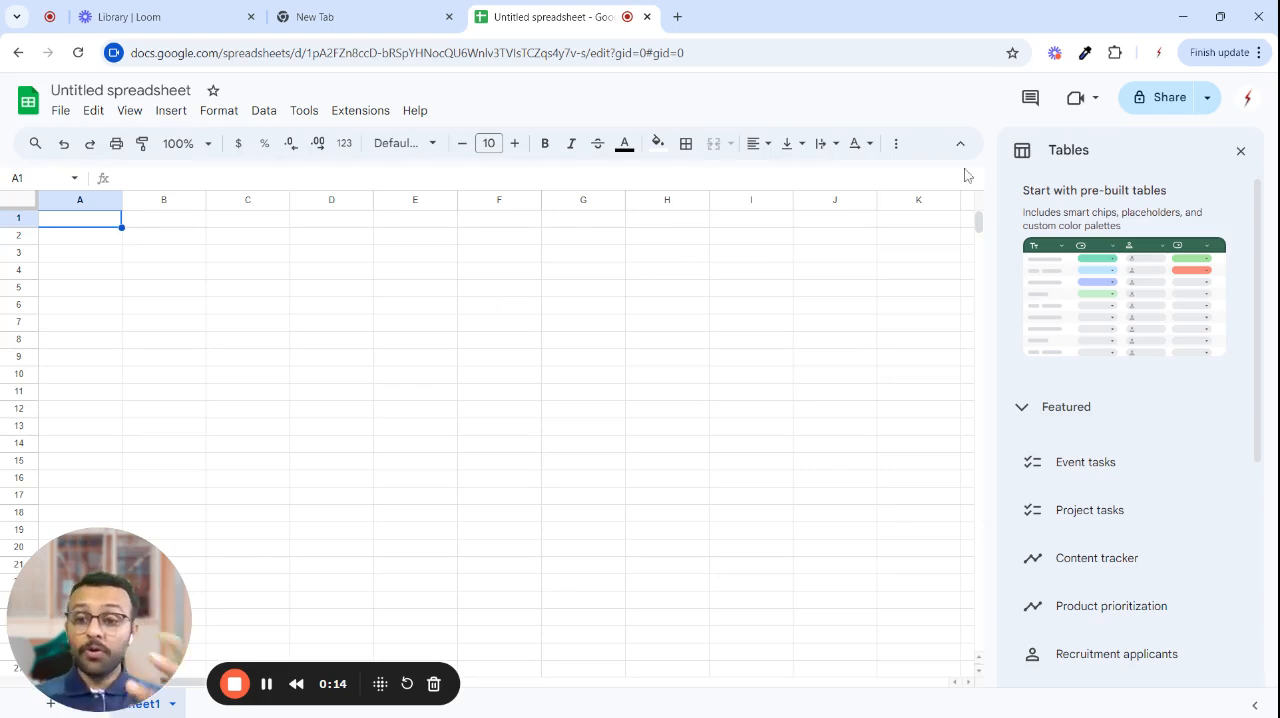
# - Create a new blank spreadsheet through the sheets.new address and close the previously opened untitled spreadsheet
pyautogui.click(677, 17)
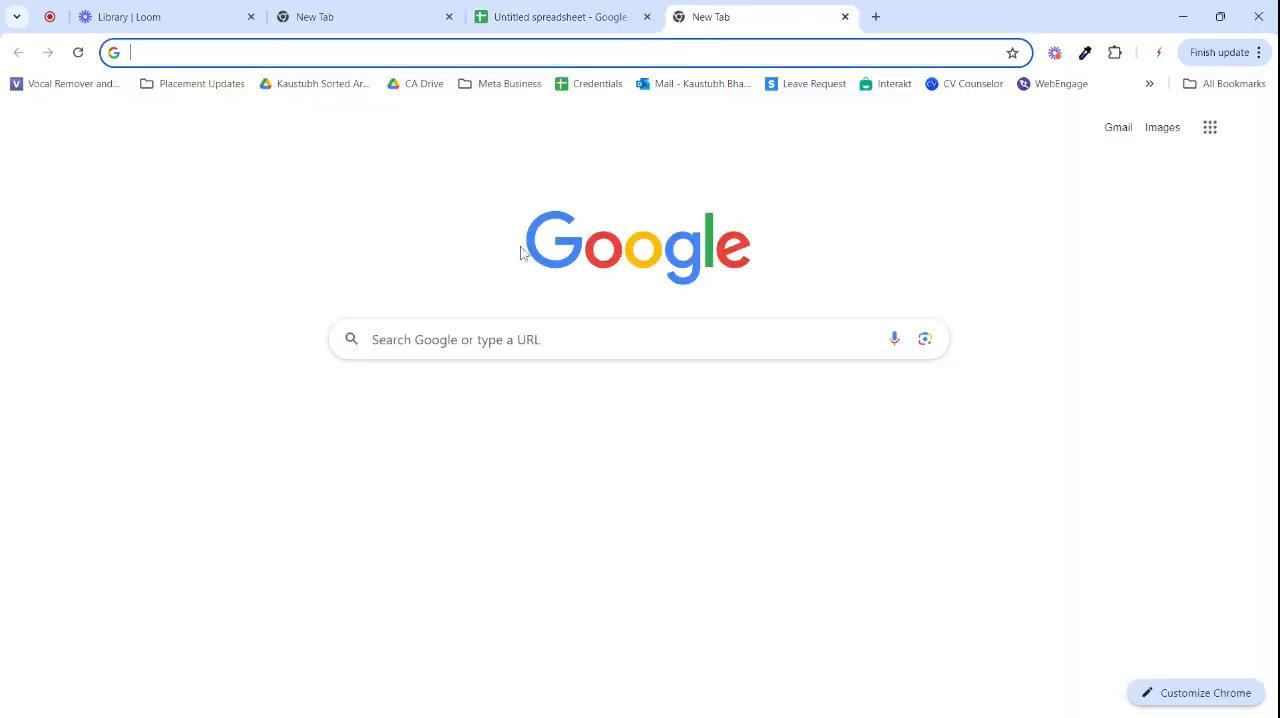
pyautogui.click(1210, 128)
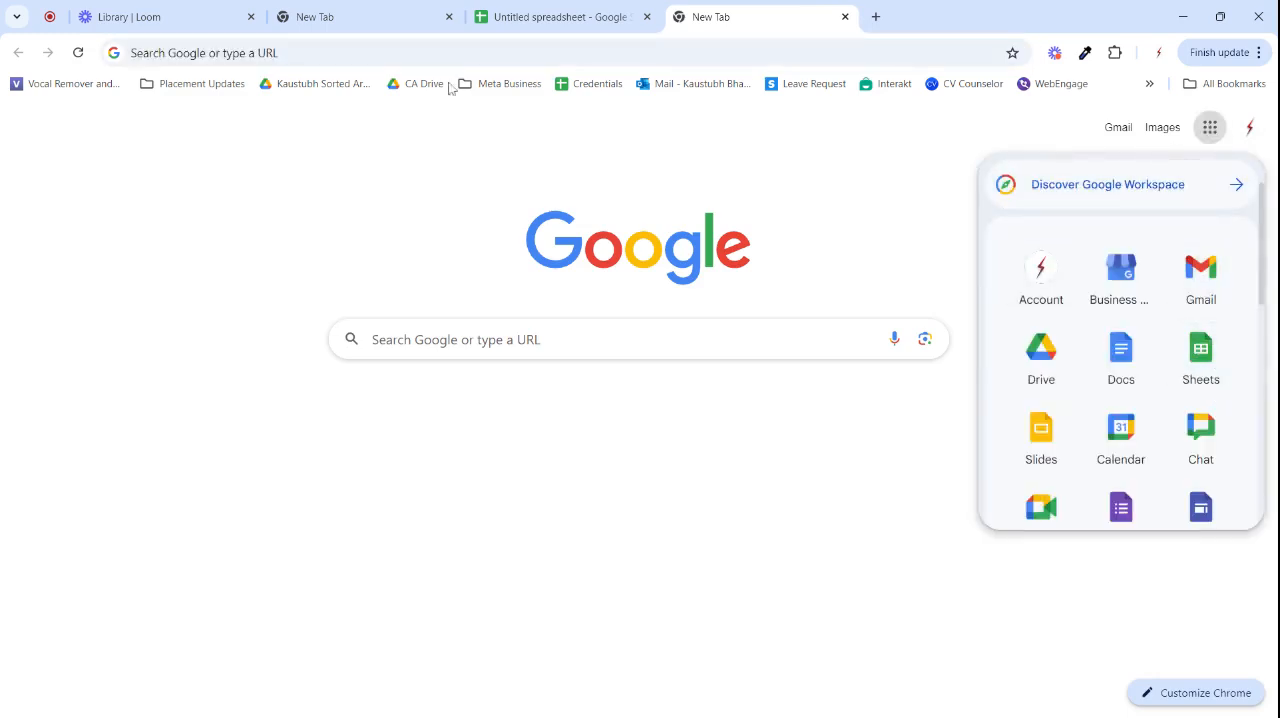
pyautogui.click(450, 52)
pyautogui.write('sheet')
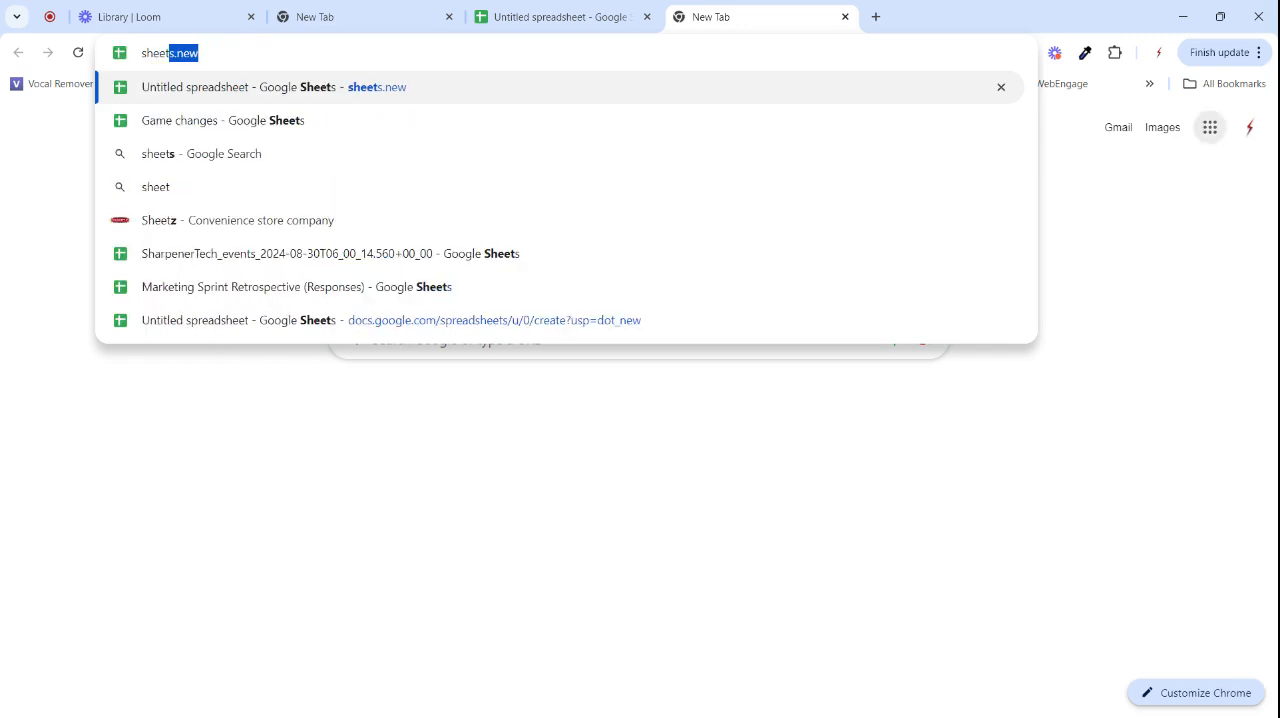
pyautogui.press('Return')
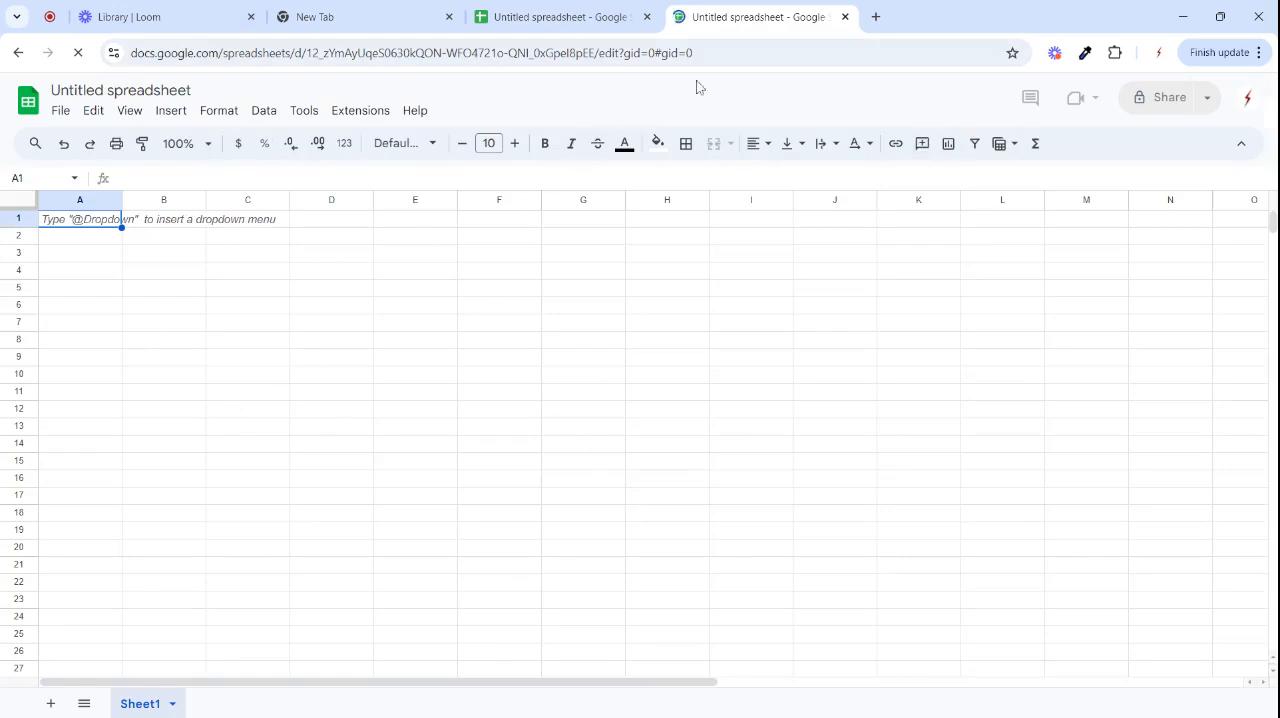
pyautogui.click(648, 17)
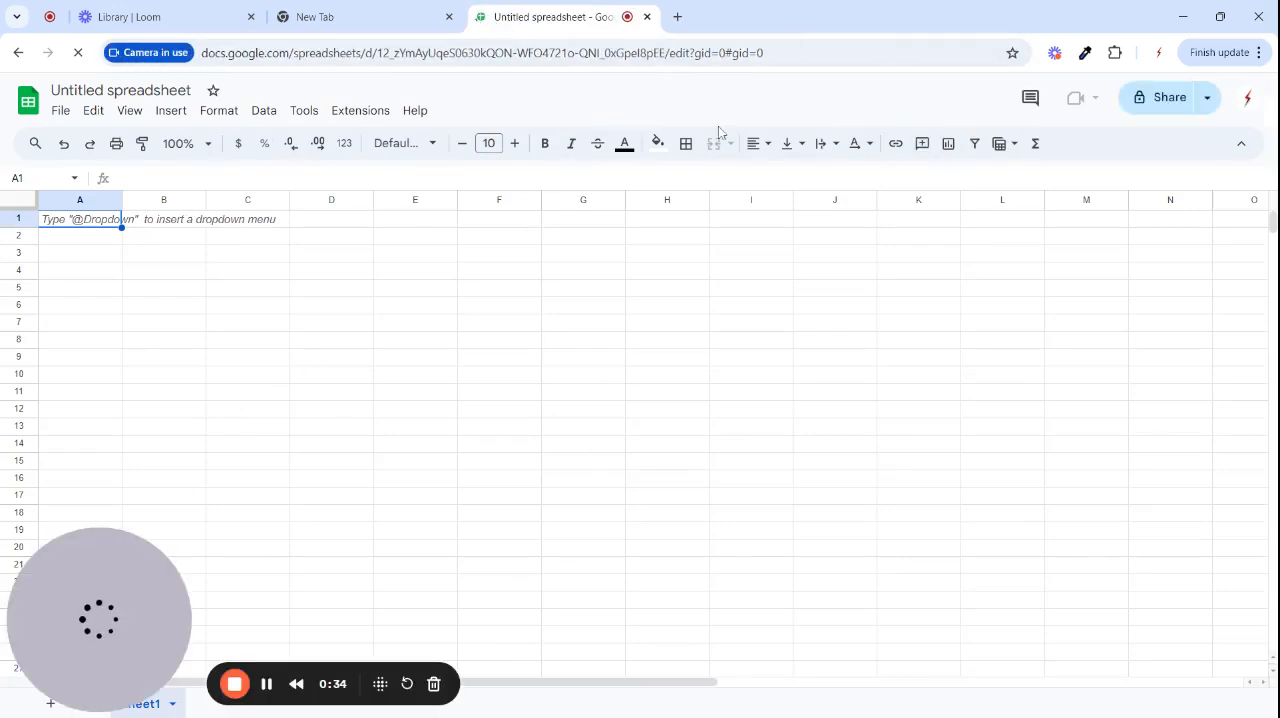
# - Rename the spreadsheet as "Welcome to the Course" and dismiss the pre-built tables suggestions
pyautogui.click(120, 90)
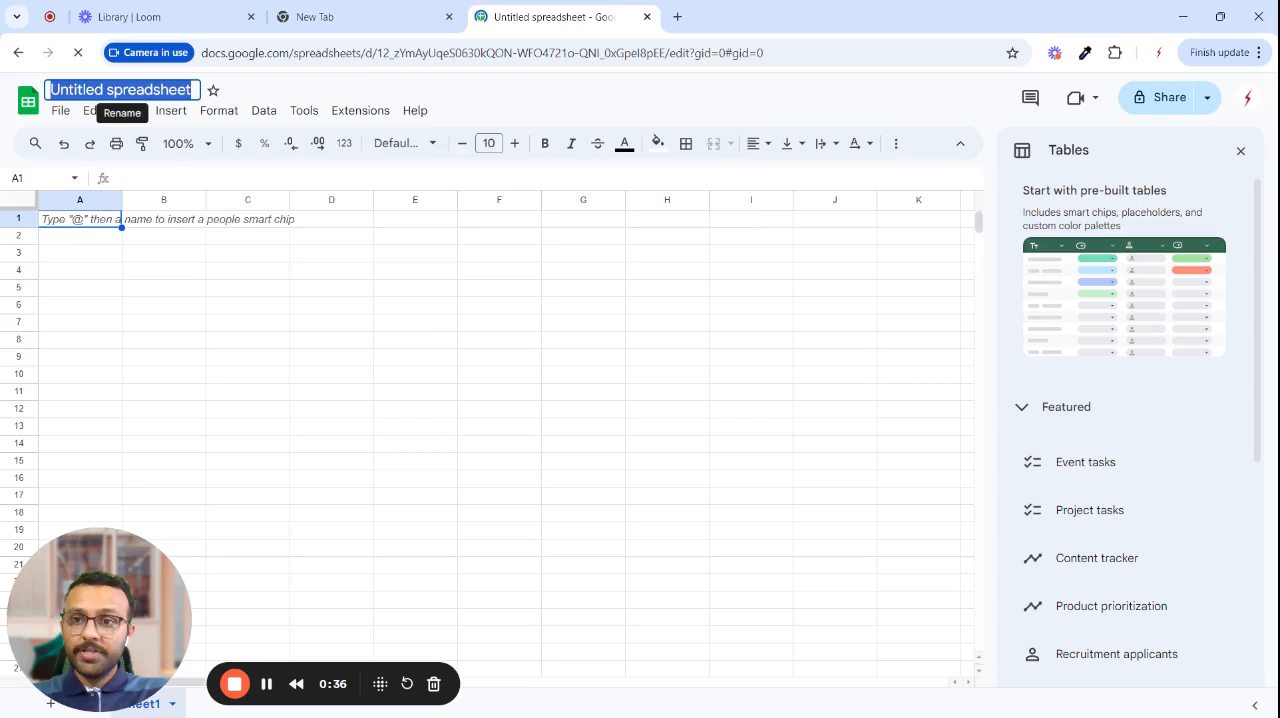
pyautogui.write('Welcome t')
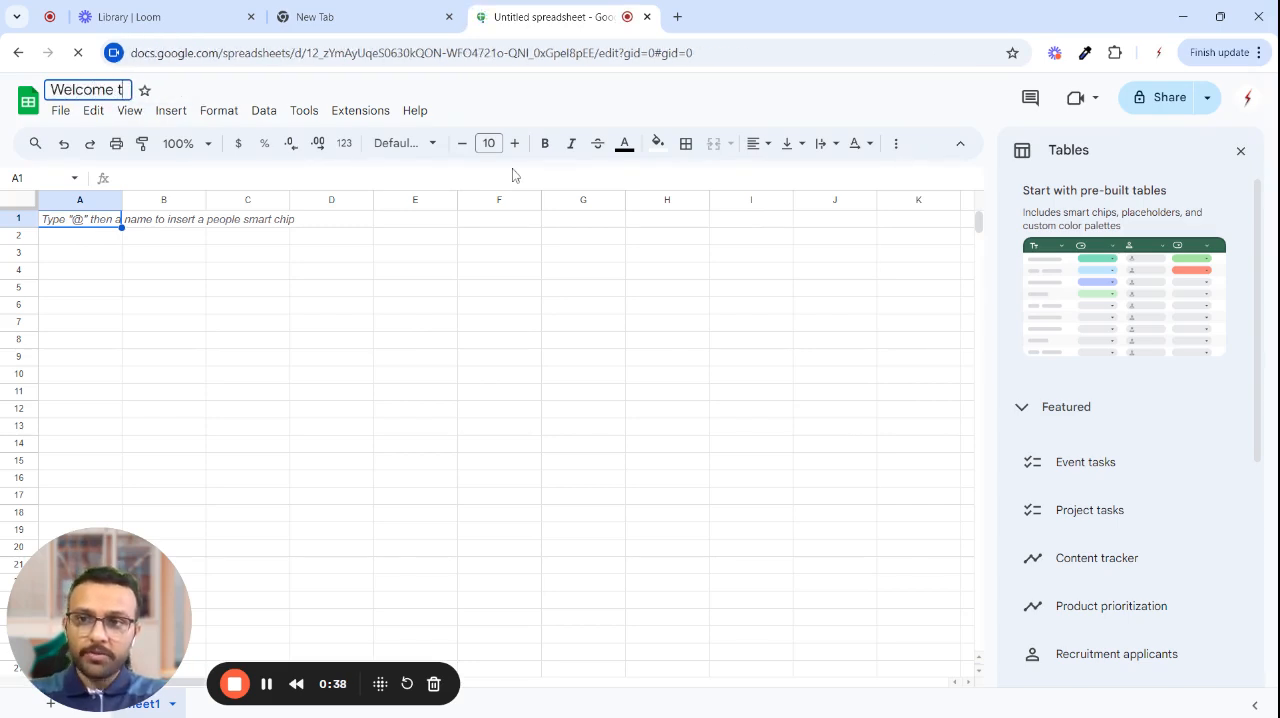
pyautogui.write('o the Course')
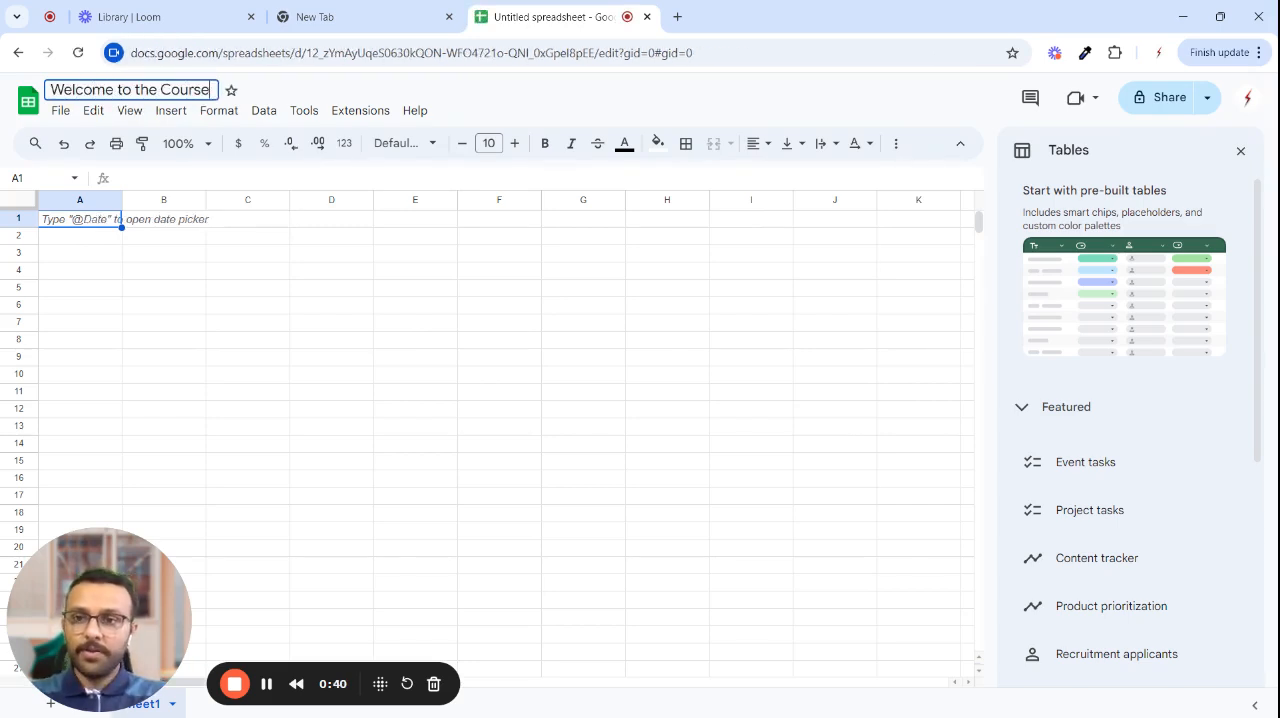
pyautogui.press('Return')
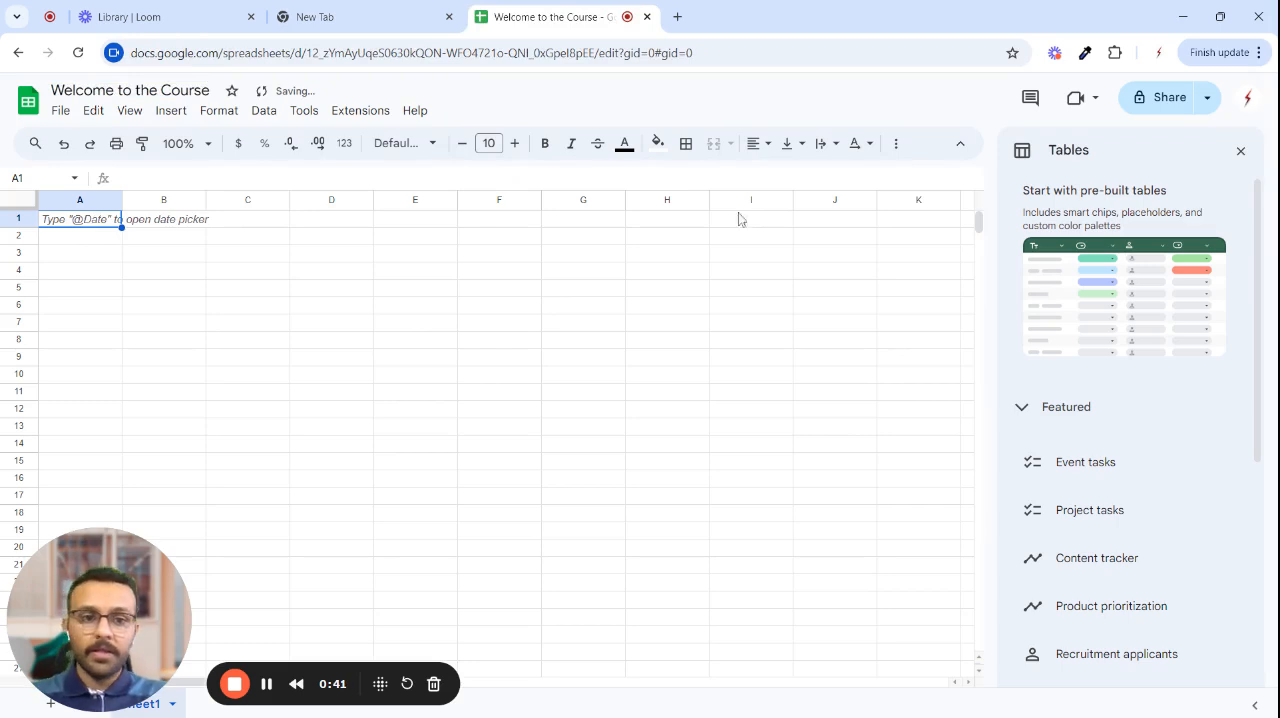
pyautogui.click(1240, 151)
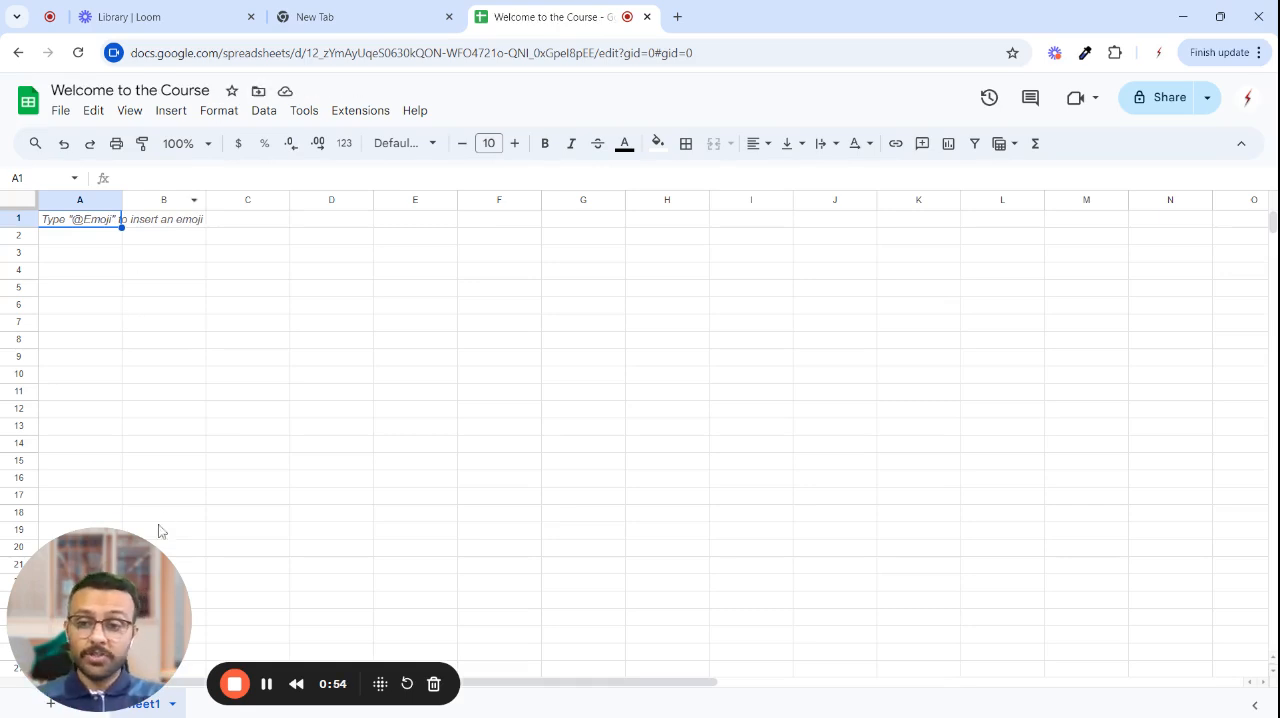
pyautogui.moveTo(136, 634); pyautogui.dragTo(1216, 253)
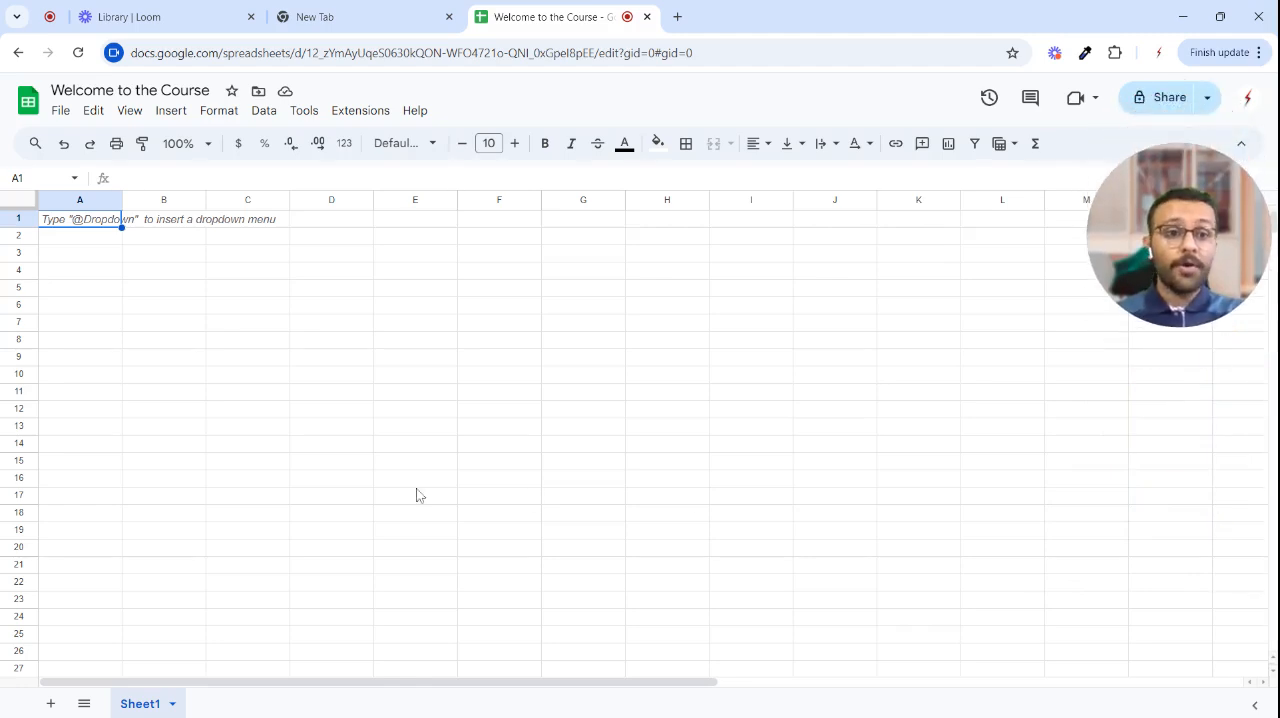
pyautogui.click(64, 112)
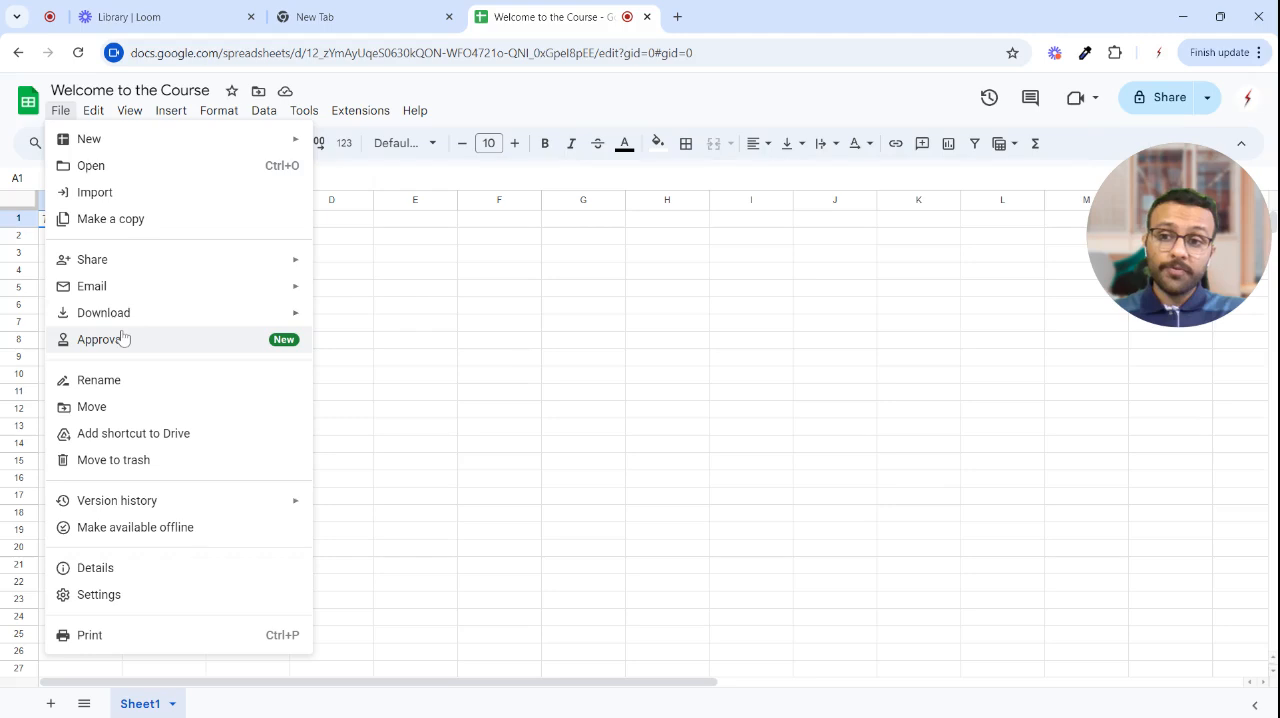
pyautogui.moveTo(164, 324)
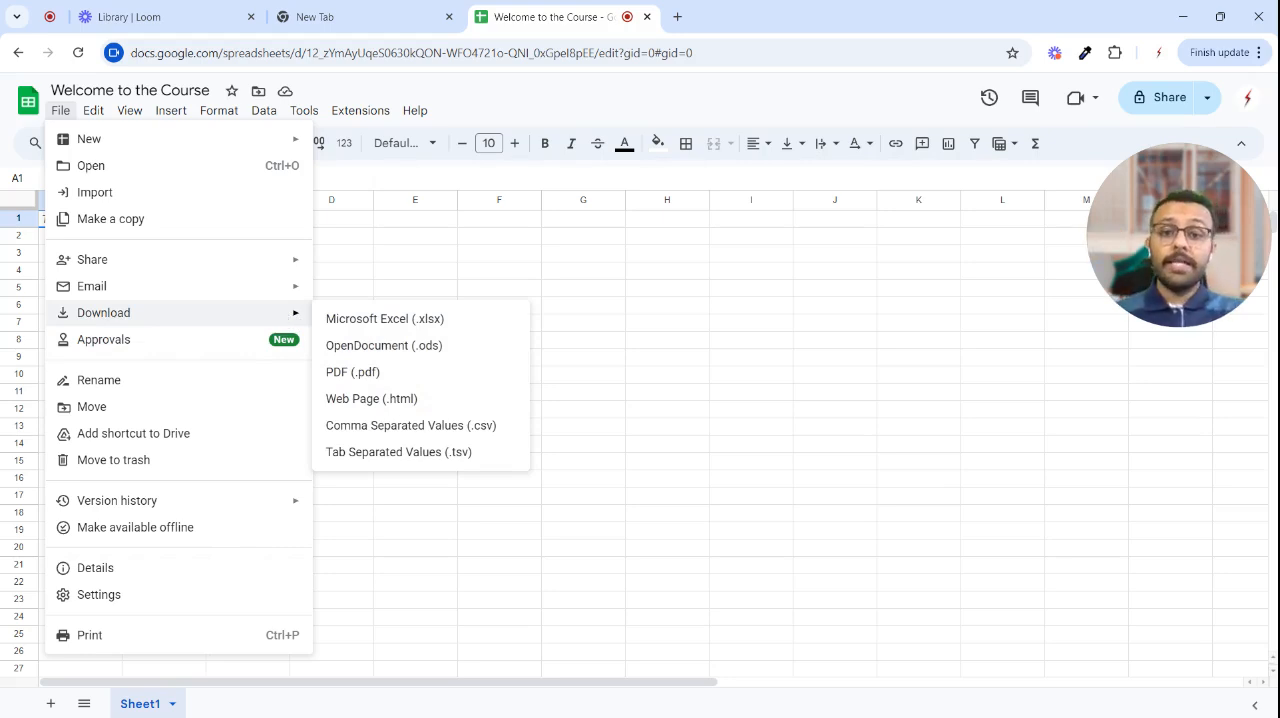
pyautogui.moveTo(105, 266)
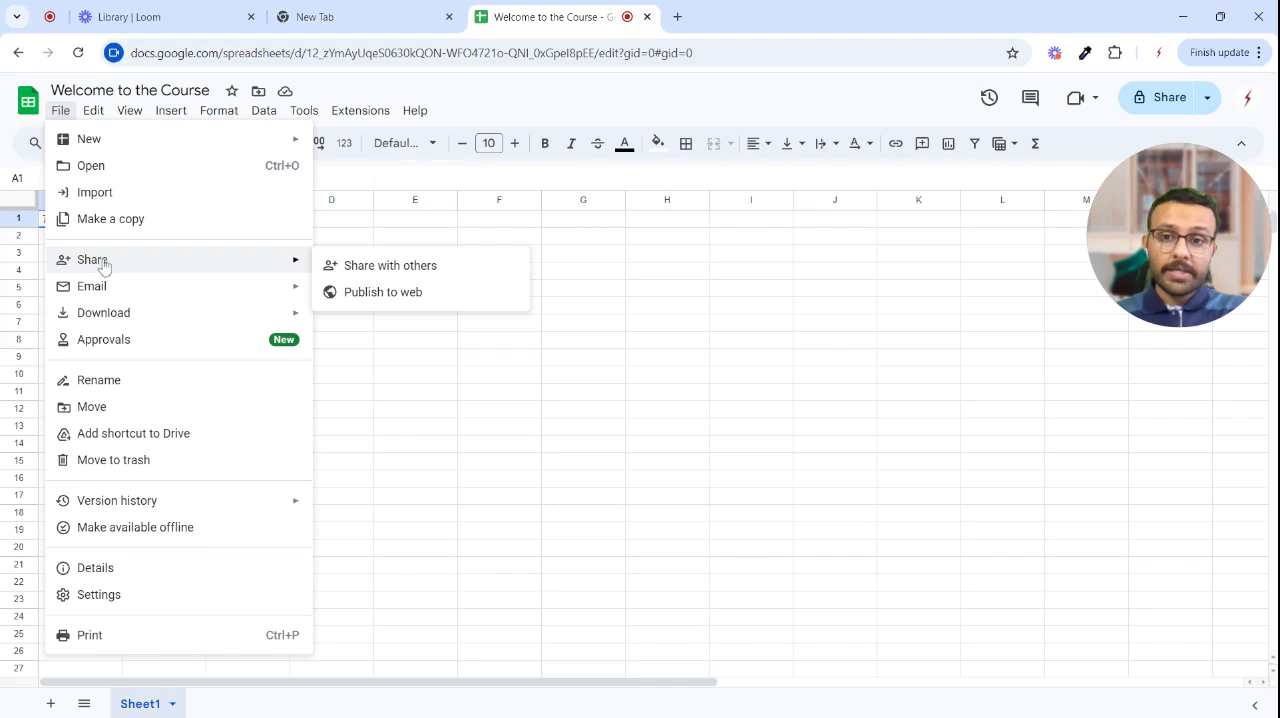
pyautogui.moveTo(278, 292)
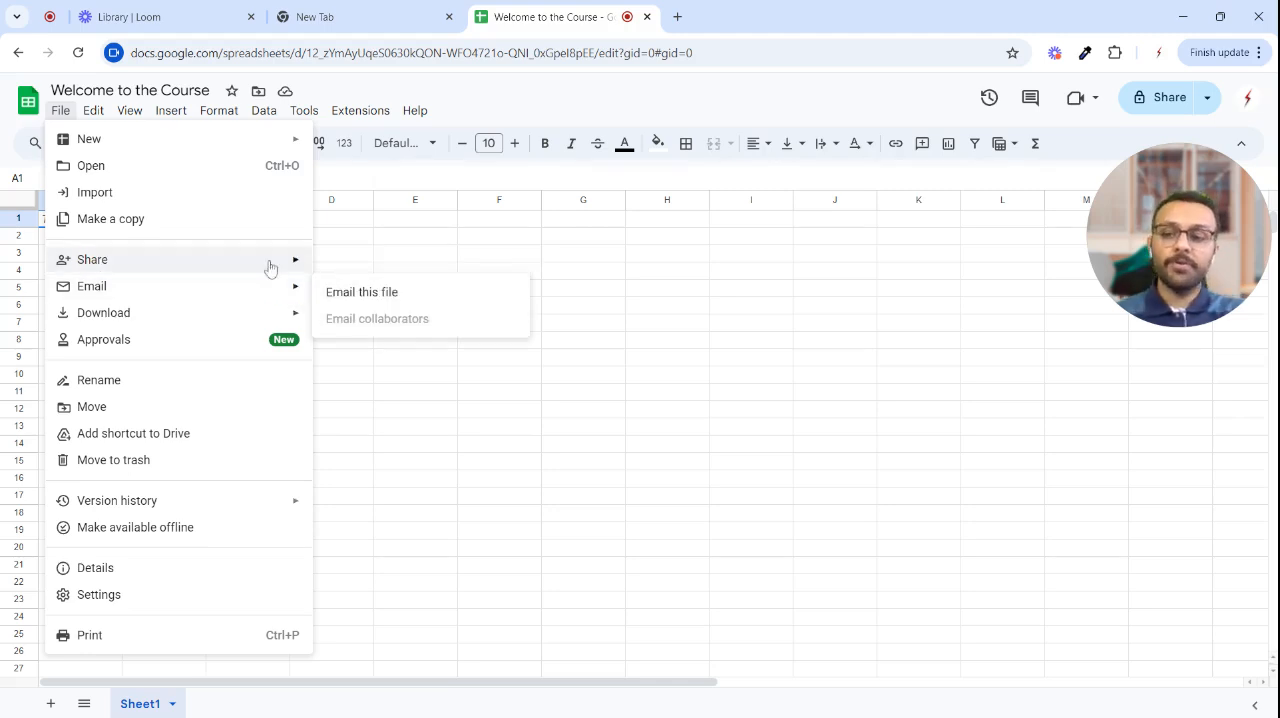
pyautogui.moveTo(92, 117)
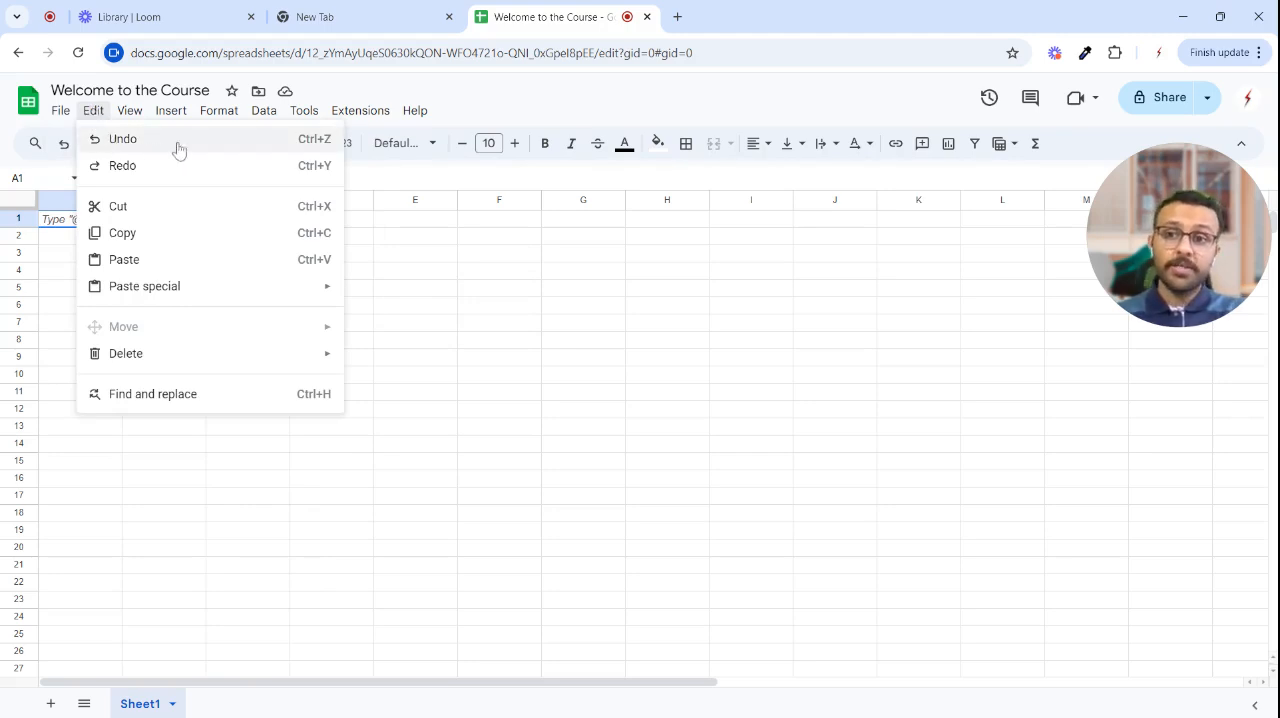
pyautogui.moveTo(342, 113)
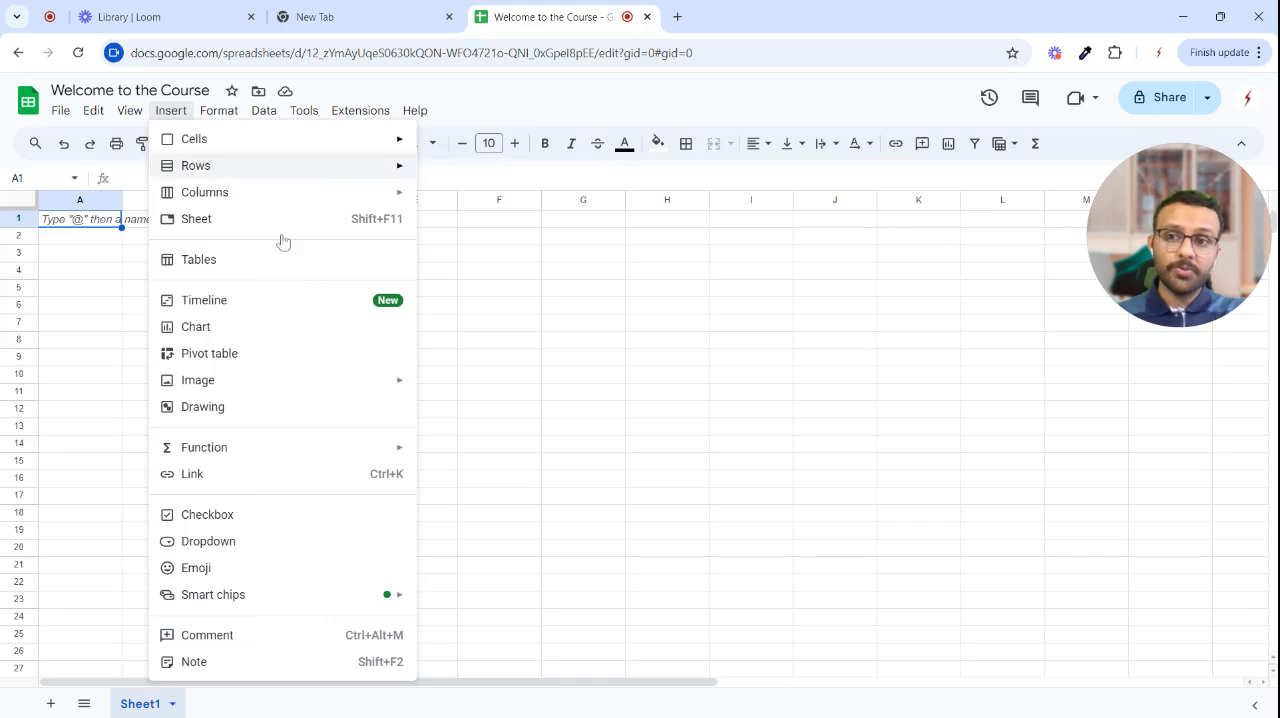
pyautogui.click(548, 106)
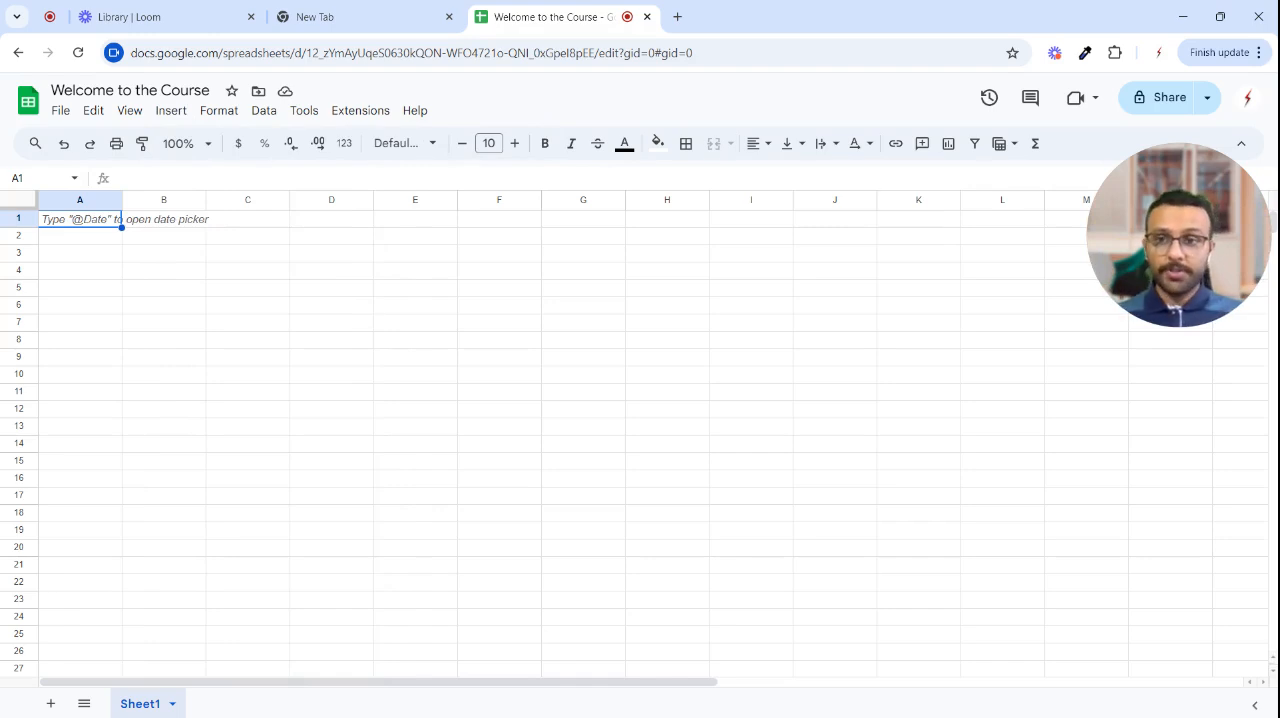
# - Select entire columns D, C, B and E one at a time, followed by entire rows 1, 2 and 4
pyautogui.click(327, 200)
pyautogui.click(250, 200)
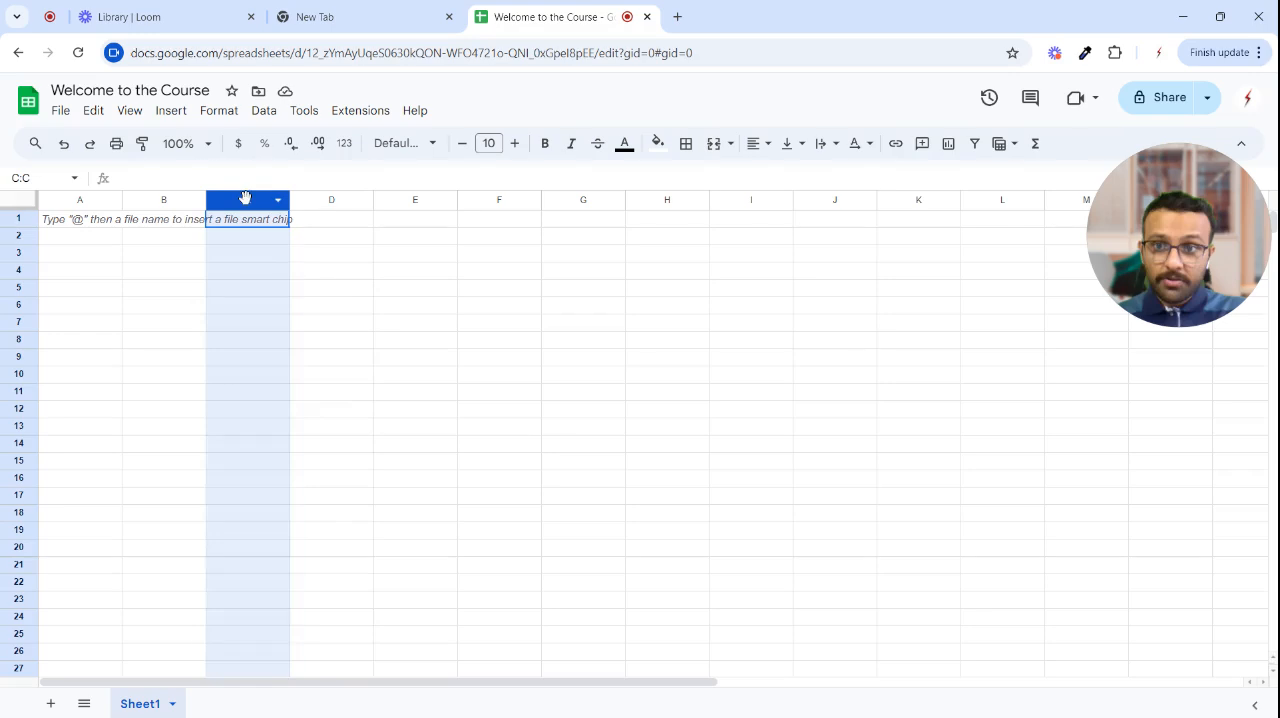
pyautogui.click(170, 205)
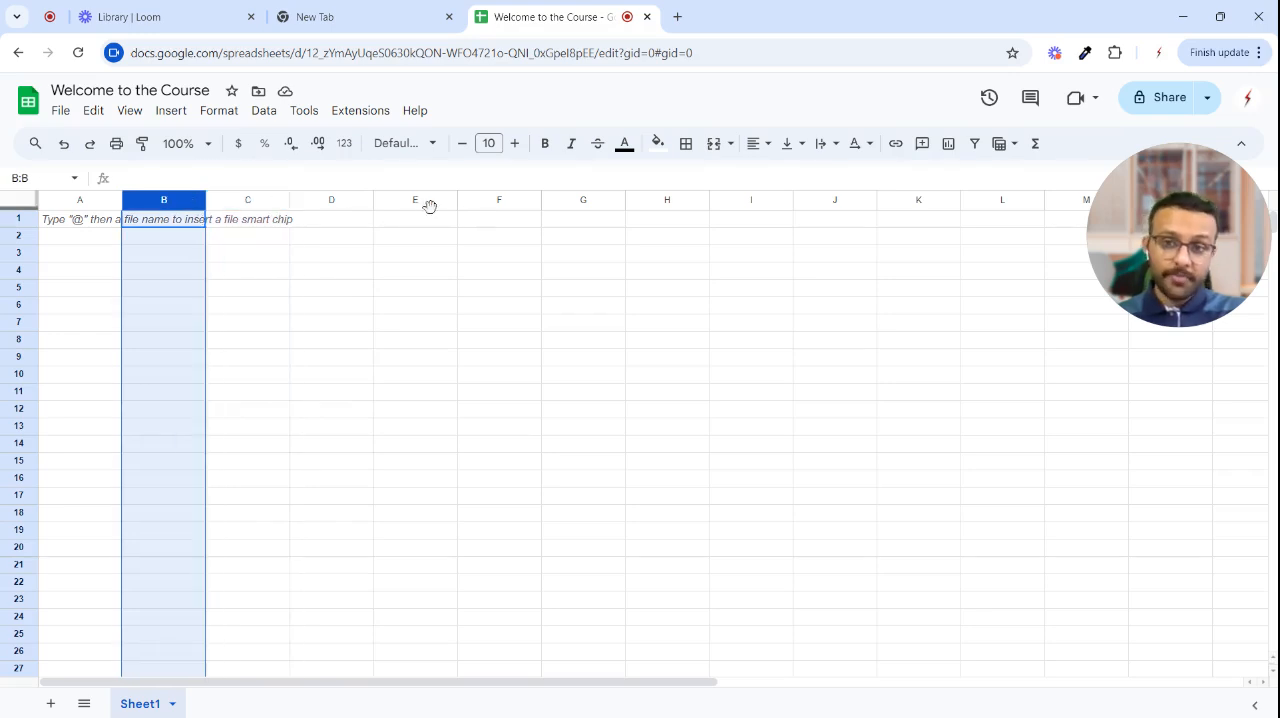
pyautogui.click(410, 200)
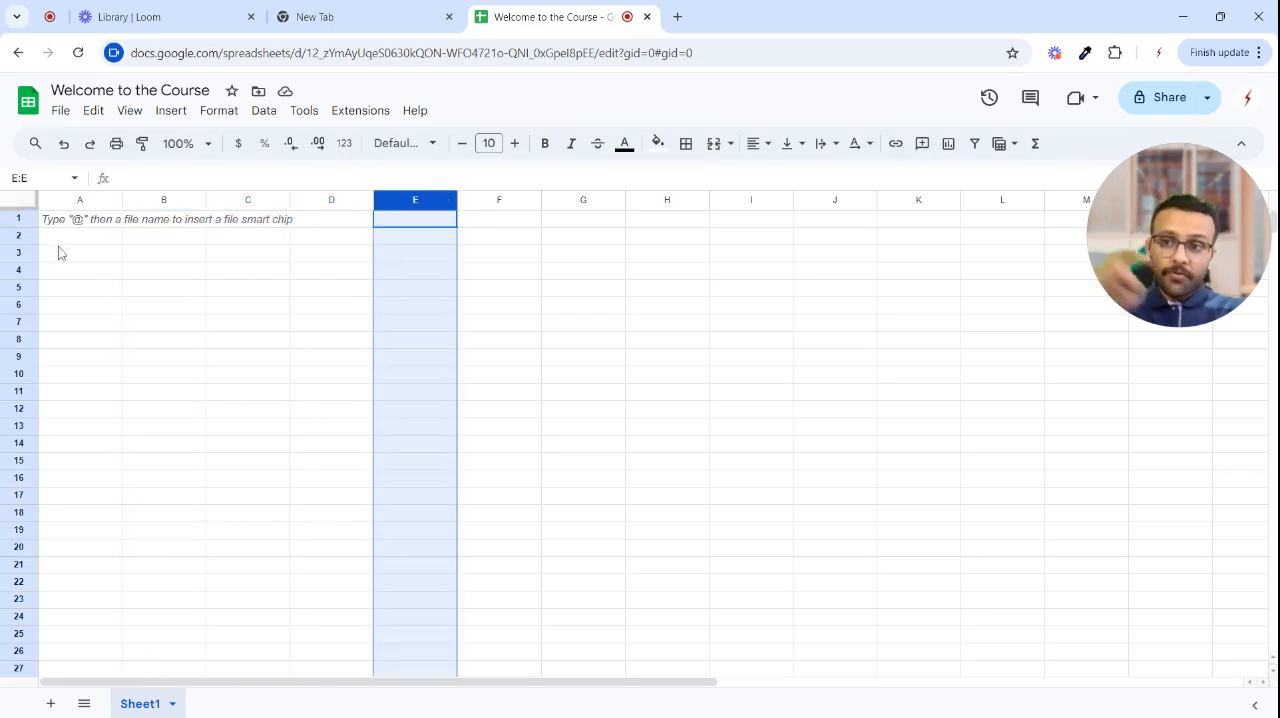
pyautogui.click(16, 222)
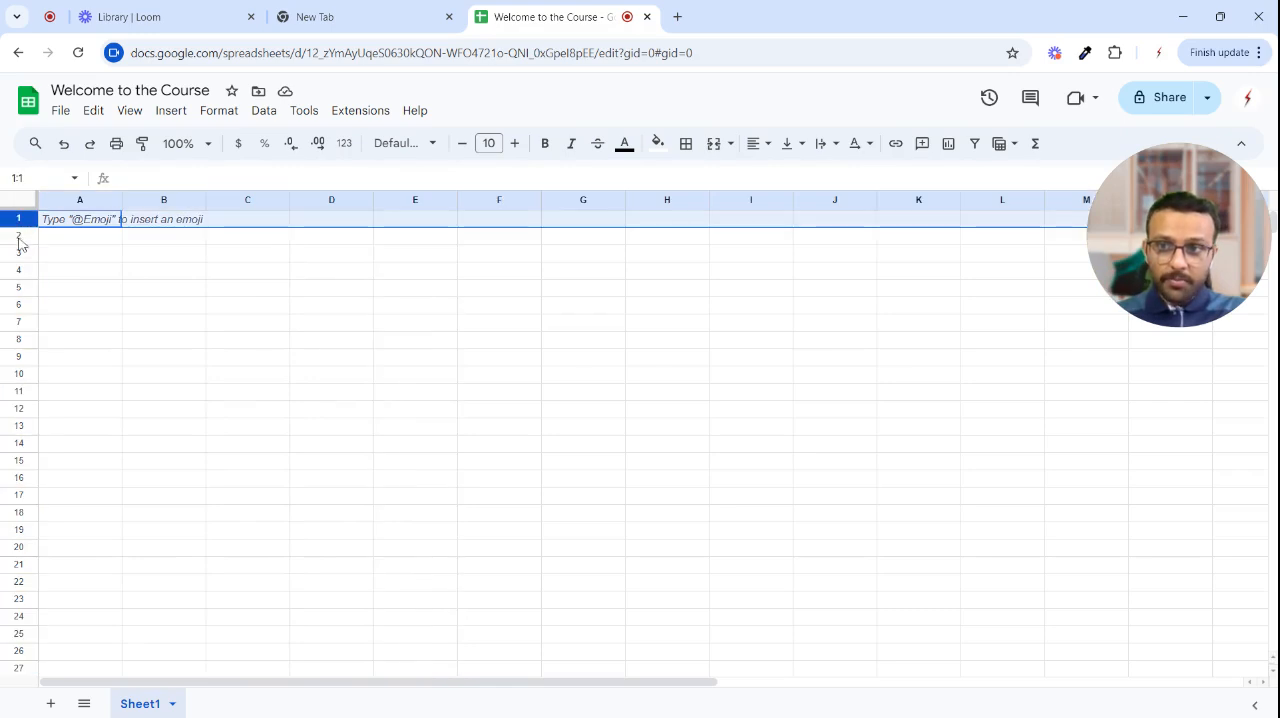
pyautogui.click(18, 238)
pyautogui.click(22, 272)
# - Select individual cells one at a time, including E12, D5, E4 and finally C5
pyautogui.click(412, 401)
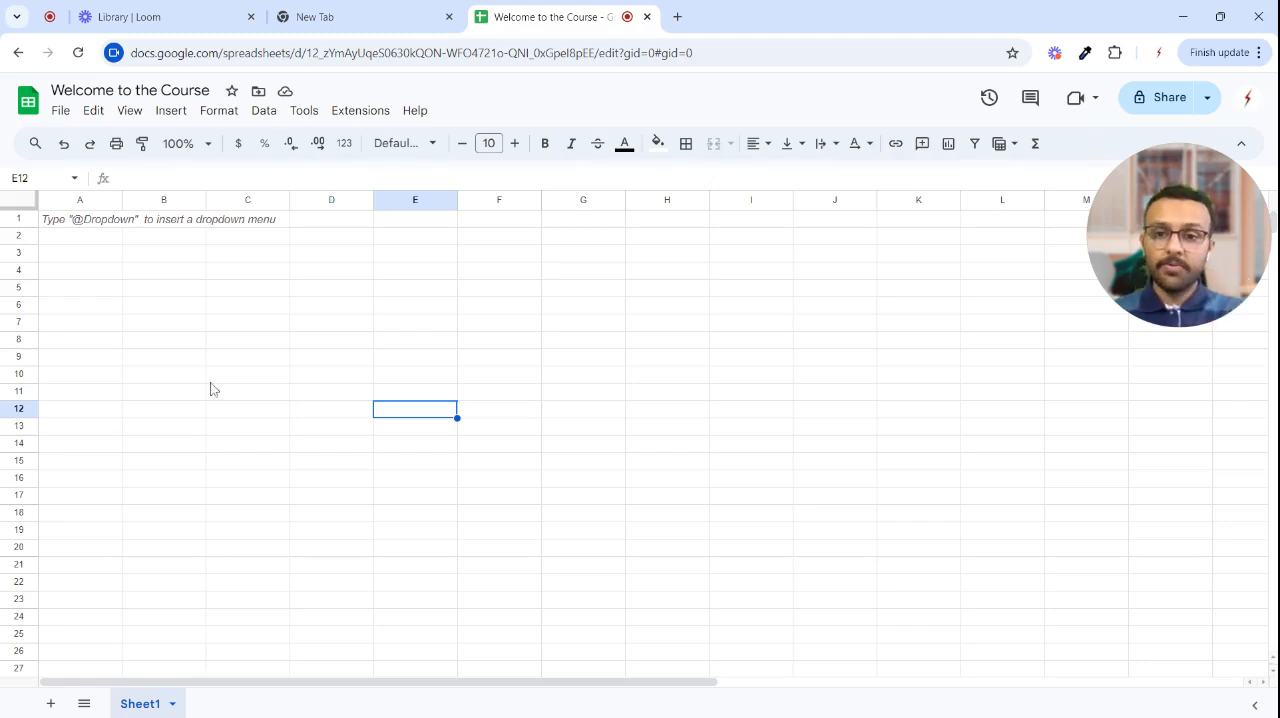
pyautogui.click(245, 275)
pyautogui.click(312, 276)
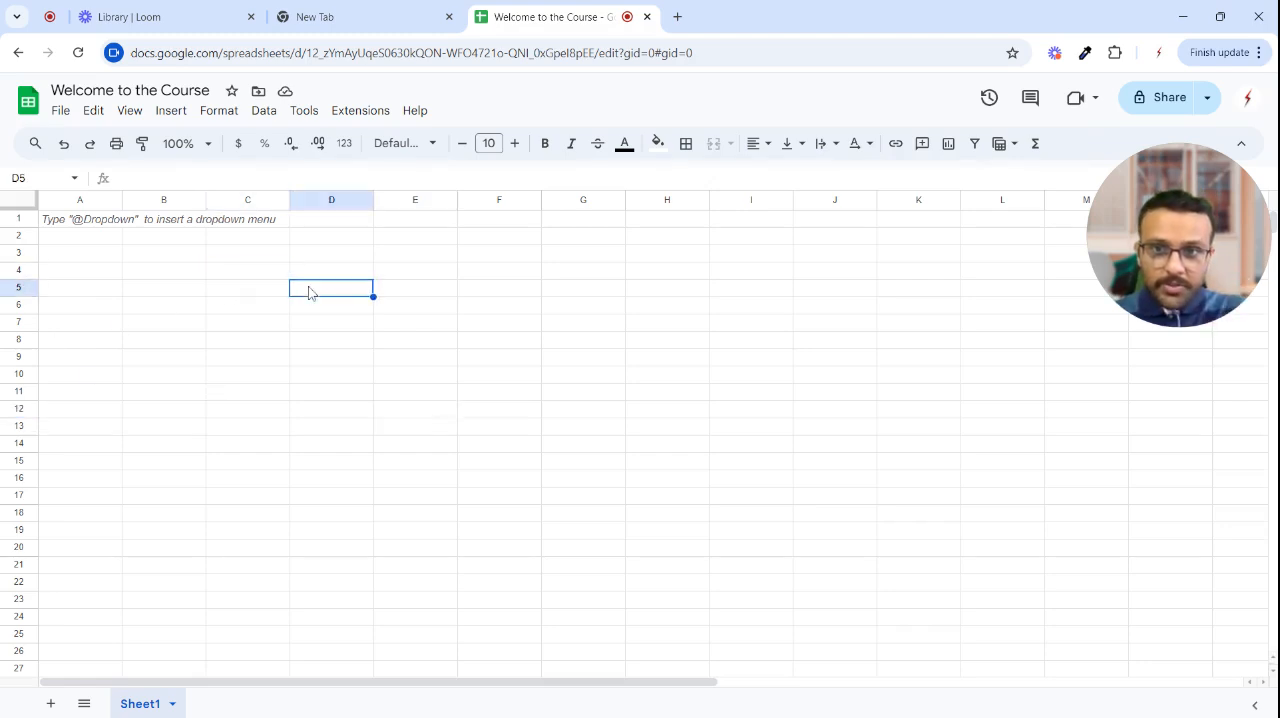
pyautogui.click(429, 276)
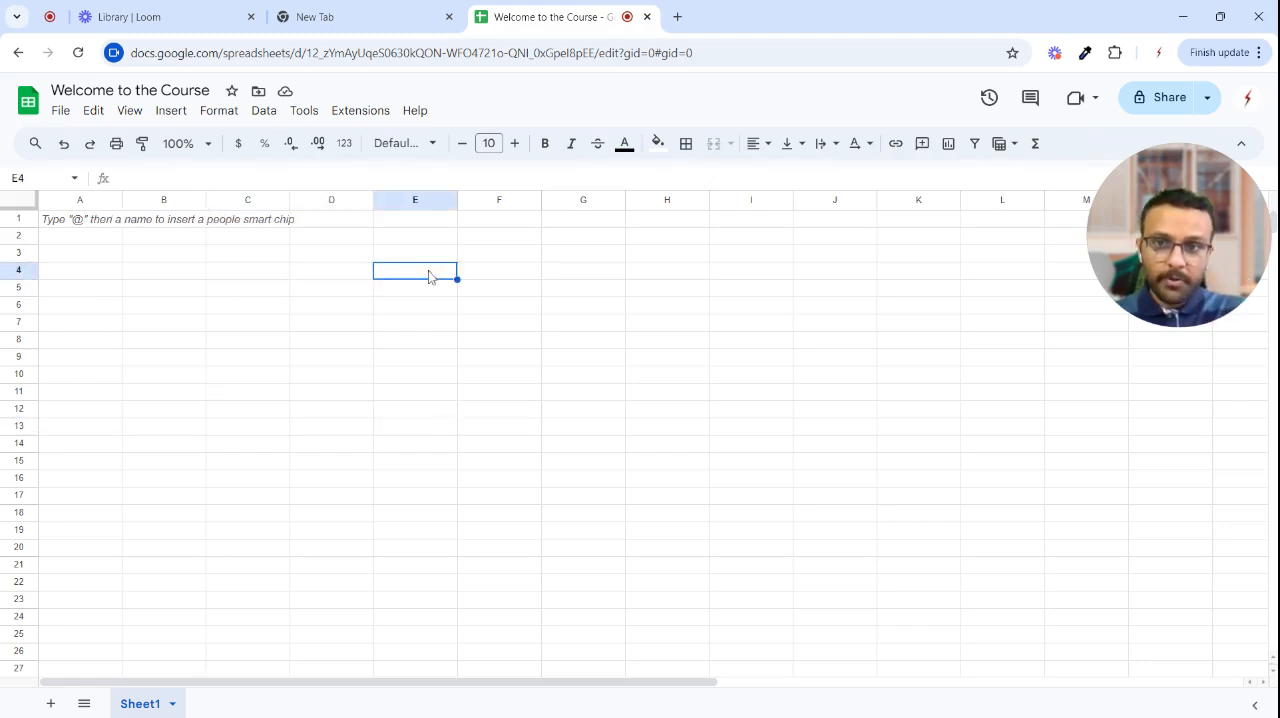
pyautogui.click(250, 289)
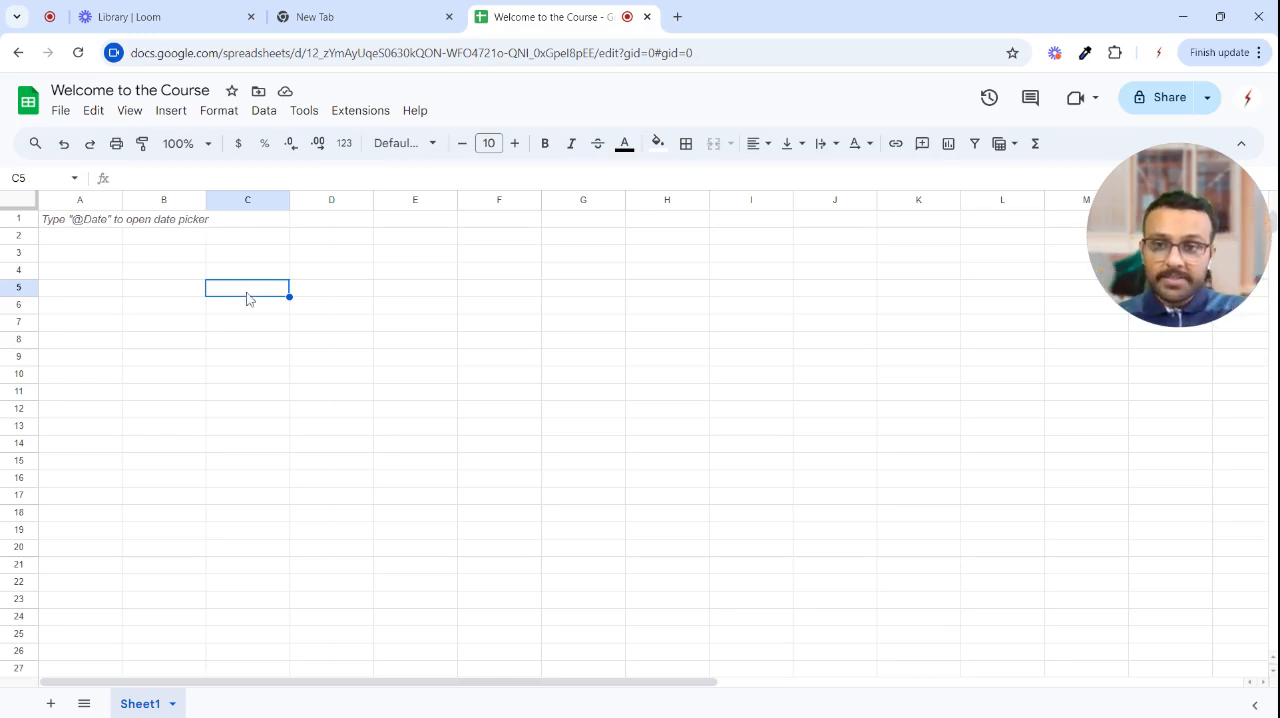
# - Show how cell C5 gets its address by selecting column C, row 5 and the cell where they meet
pyautogui.click(245, 205)
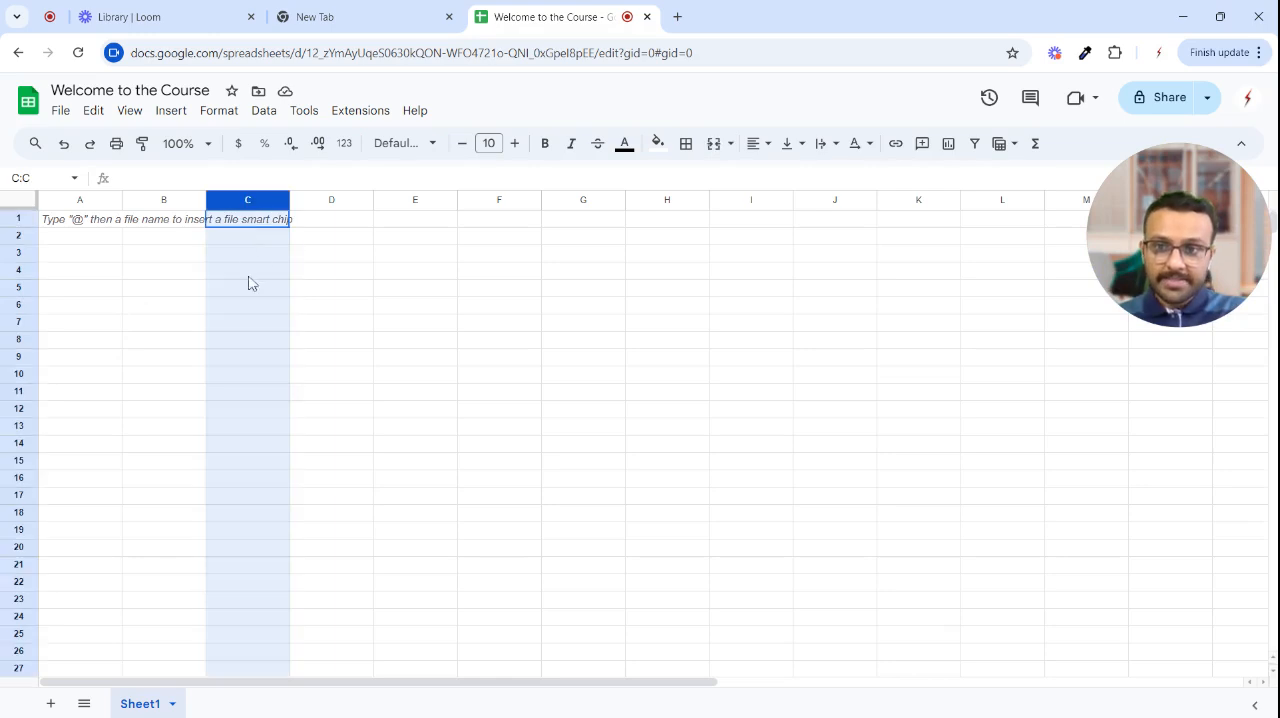
pyautogui.click(250, 290)
pyautogui.click(22, 287)
pyautogui.click(350, 340)
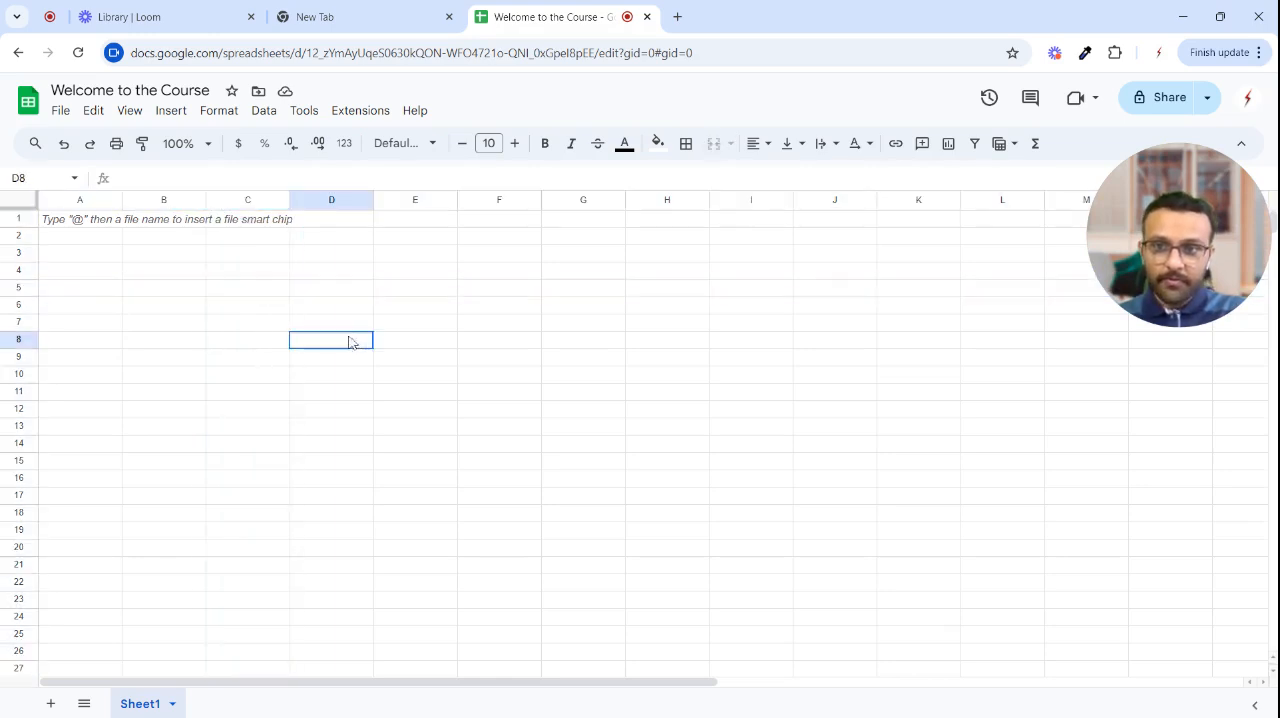
pyautogui.click(246, 290)
# - Select cells A1, B2 and B4 one after another to check their cell references
pyautogui.click(72, 225)
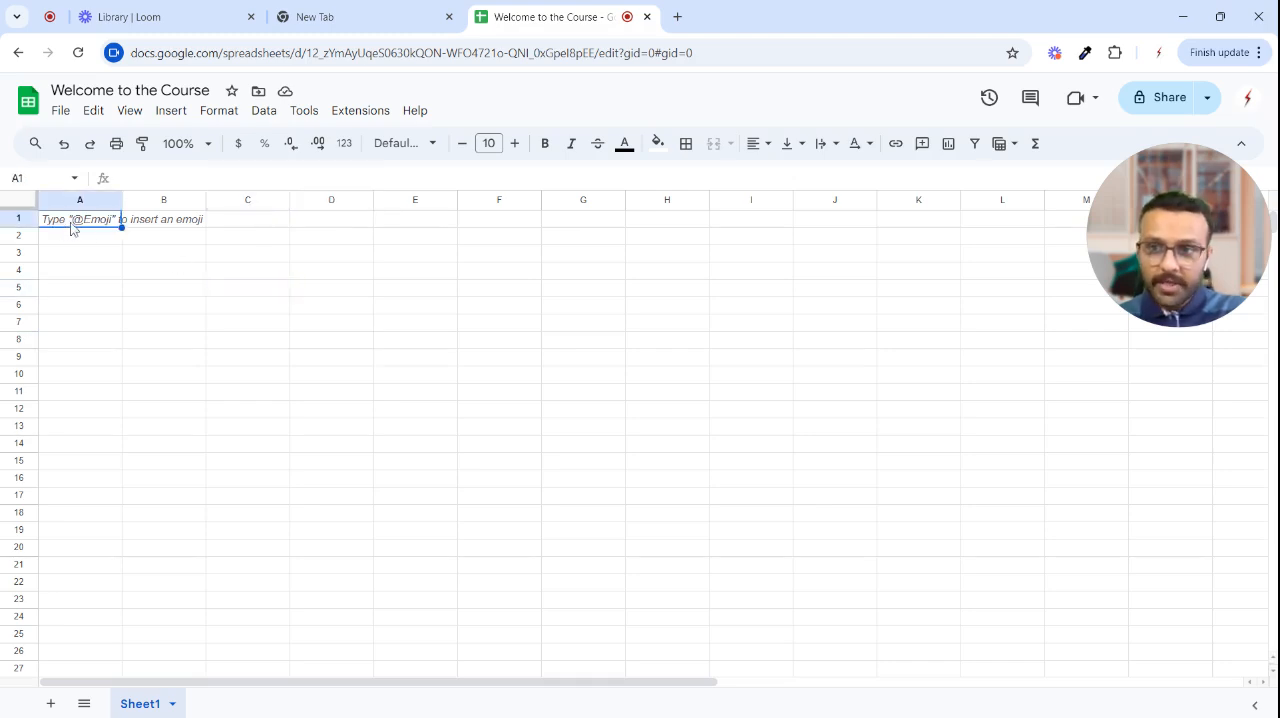
pyautogui.click(176, 240)
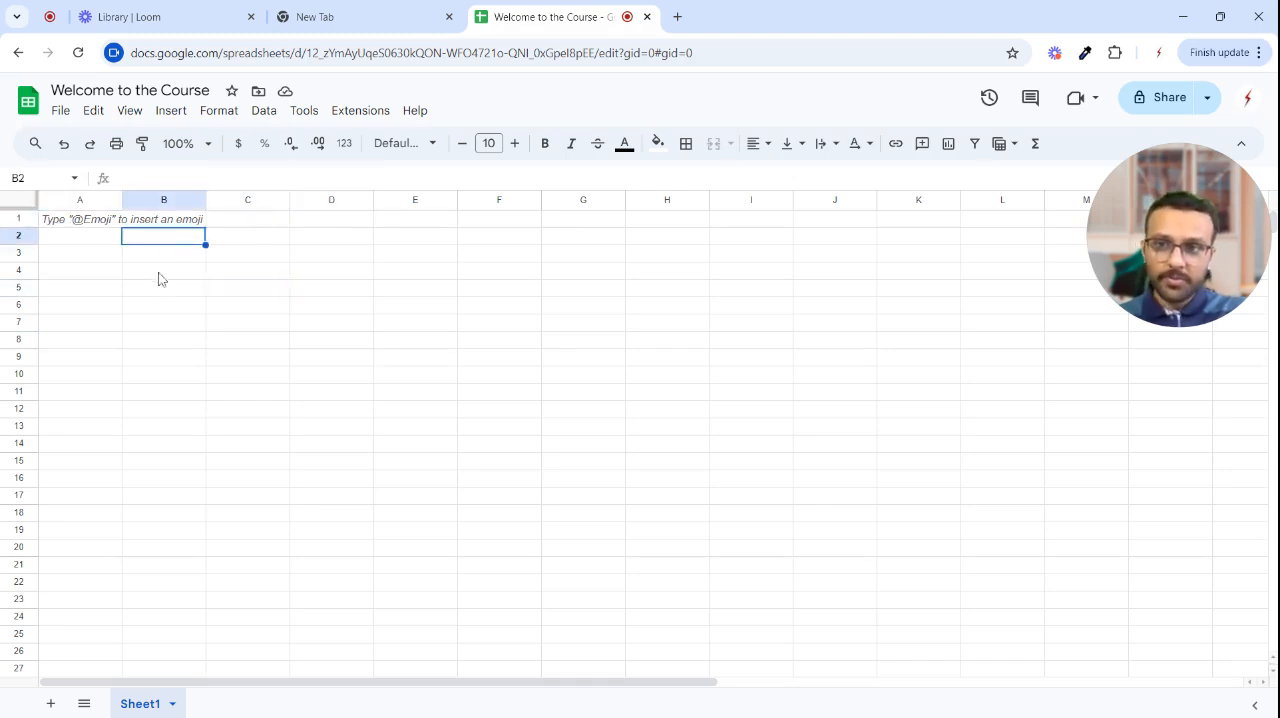
pyautogui.click(160, 273)
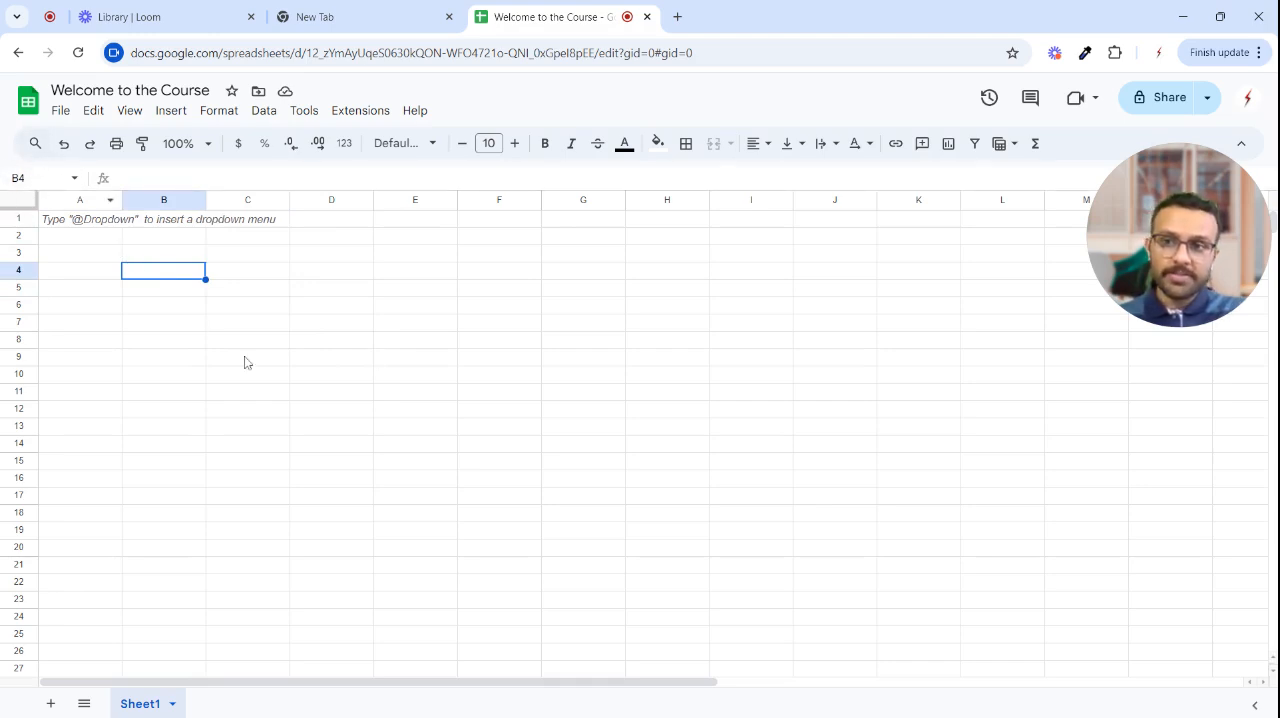
# - Select the horizontal range B4:E4, the vertical range D2:D11 and the rectangular block B2:E12 in turn
pyautogui.moveTo(175, 280); pyautogui.dragTo(424, 279)
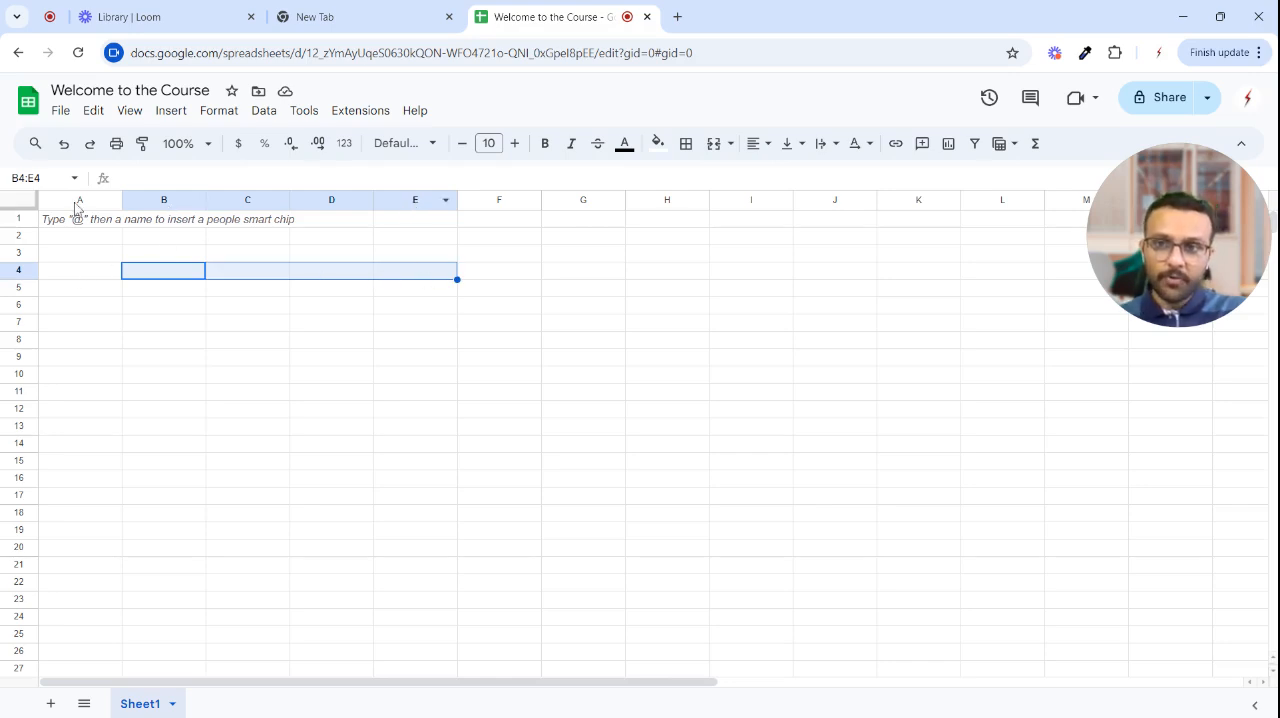
pyautogui.click(279, 344)
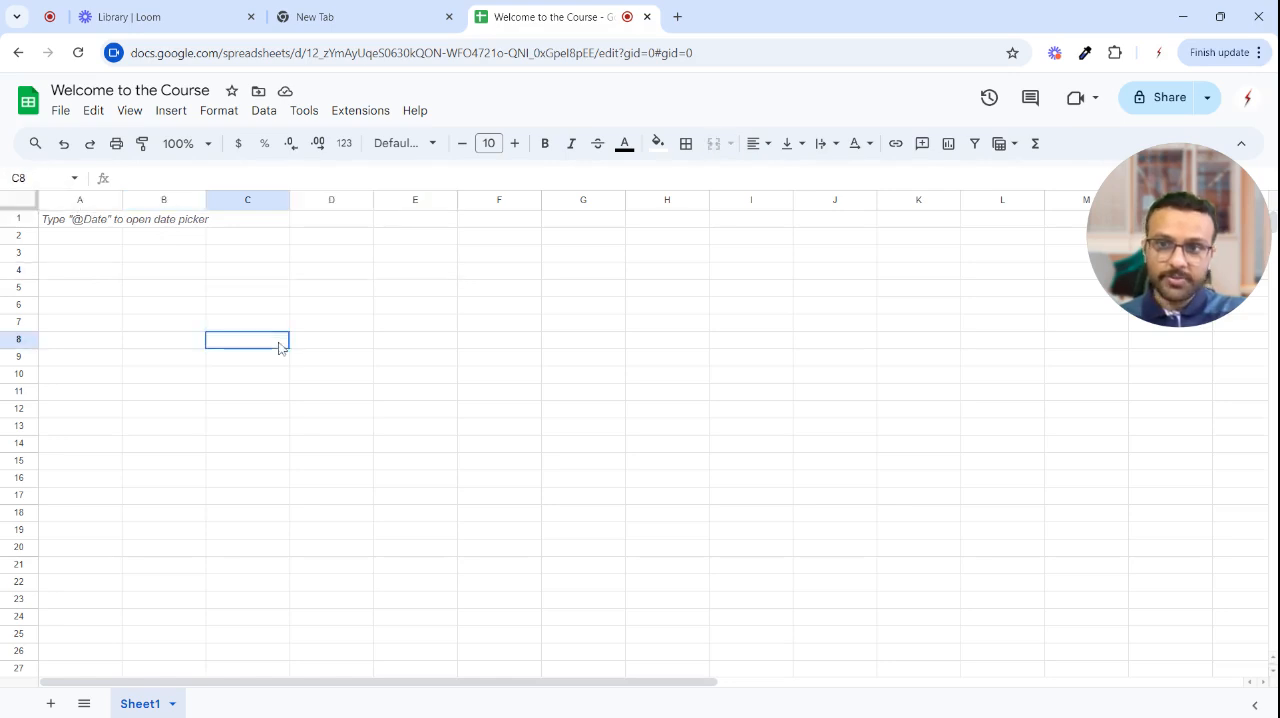
pyautogui.moveTo(318, 241); pyautogui.dragTo(337, 395)
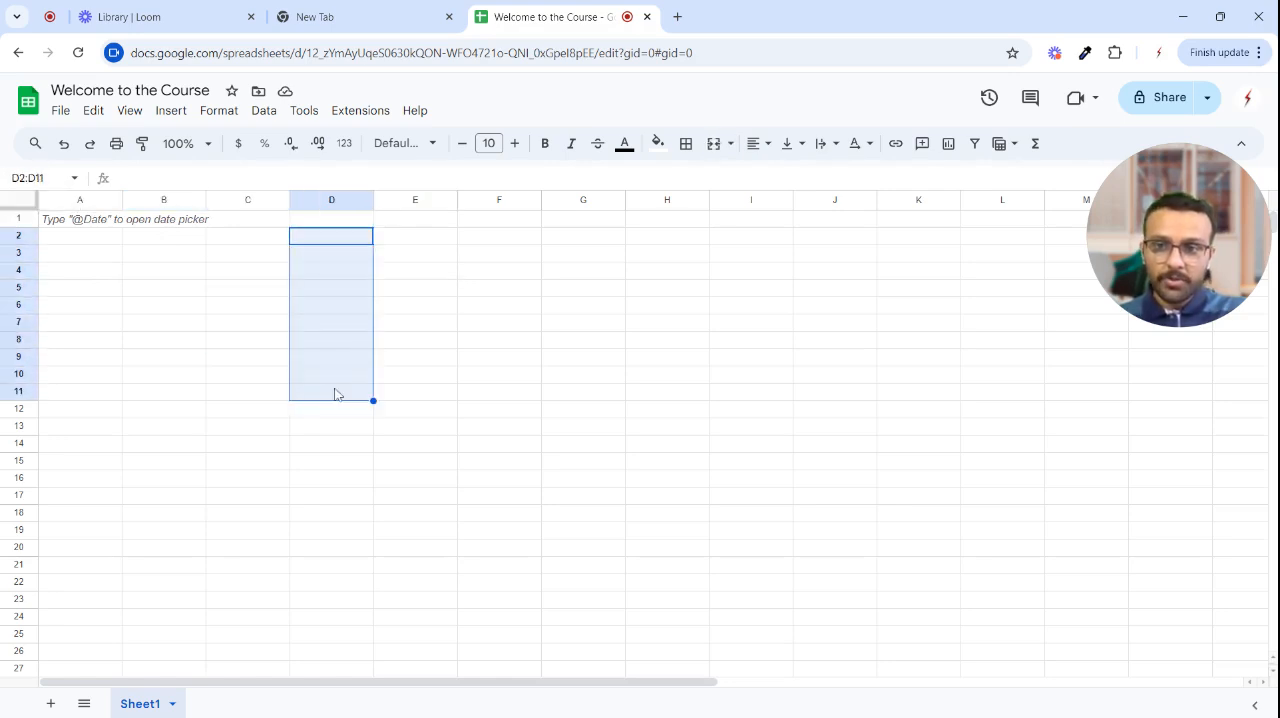
pyautogui.click(246, 326)
pyautogui.moveTo(163, 242); pyautogui.dragTo(427, 414)
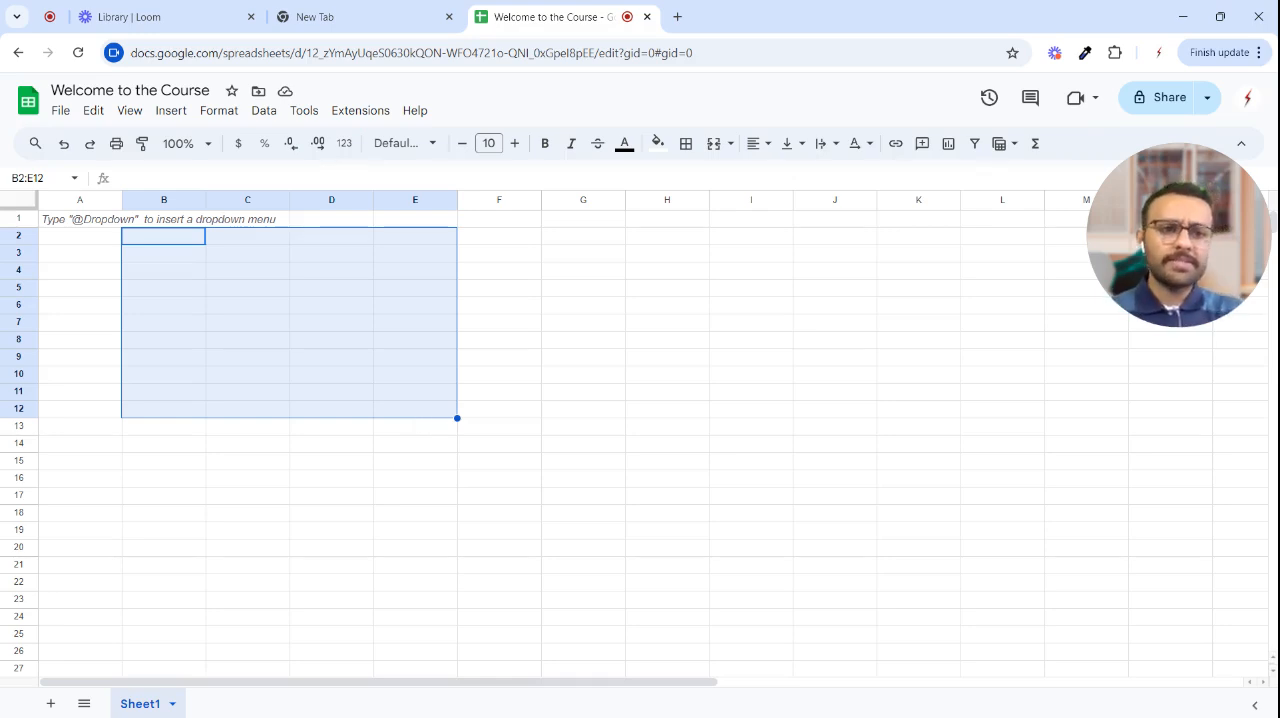
# - Enter a person's first name in cell A3
pyautogui.click(389, 484)
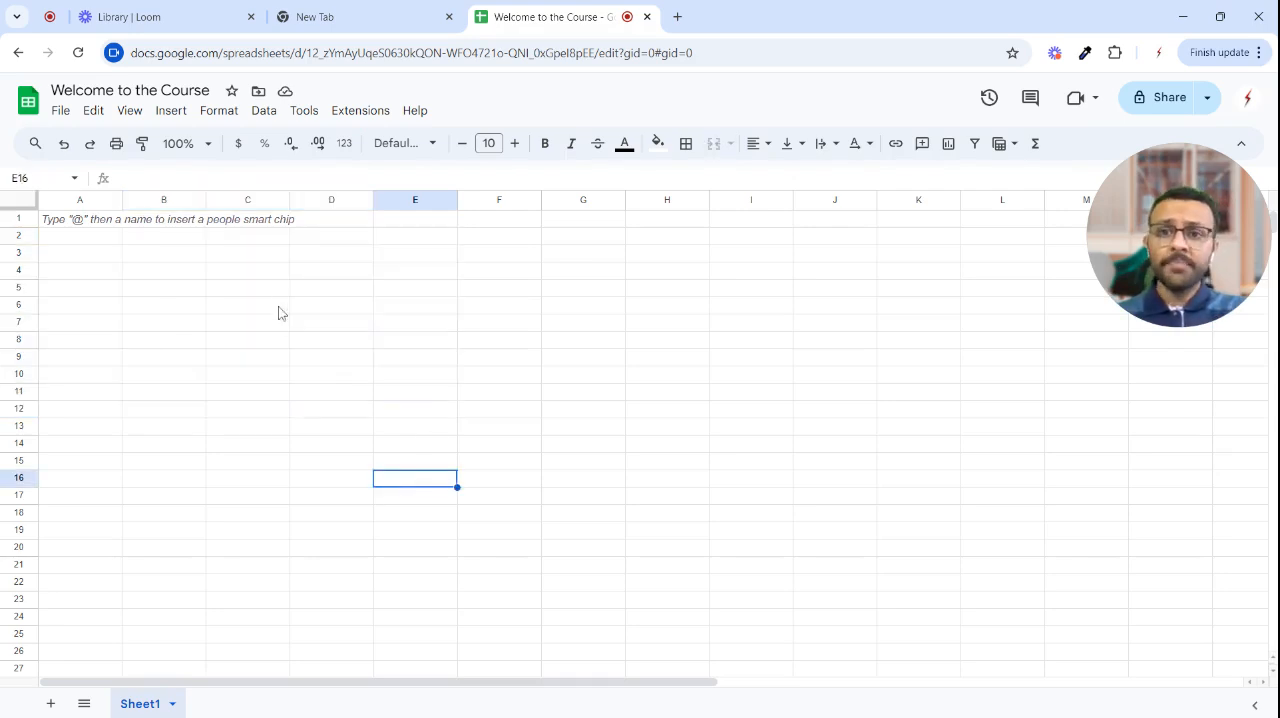
pyautogui.click(102, 257)
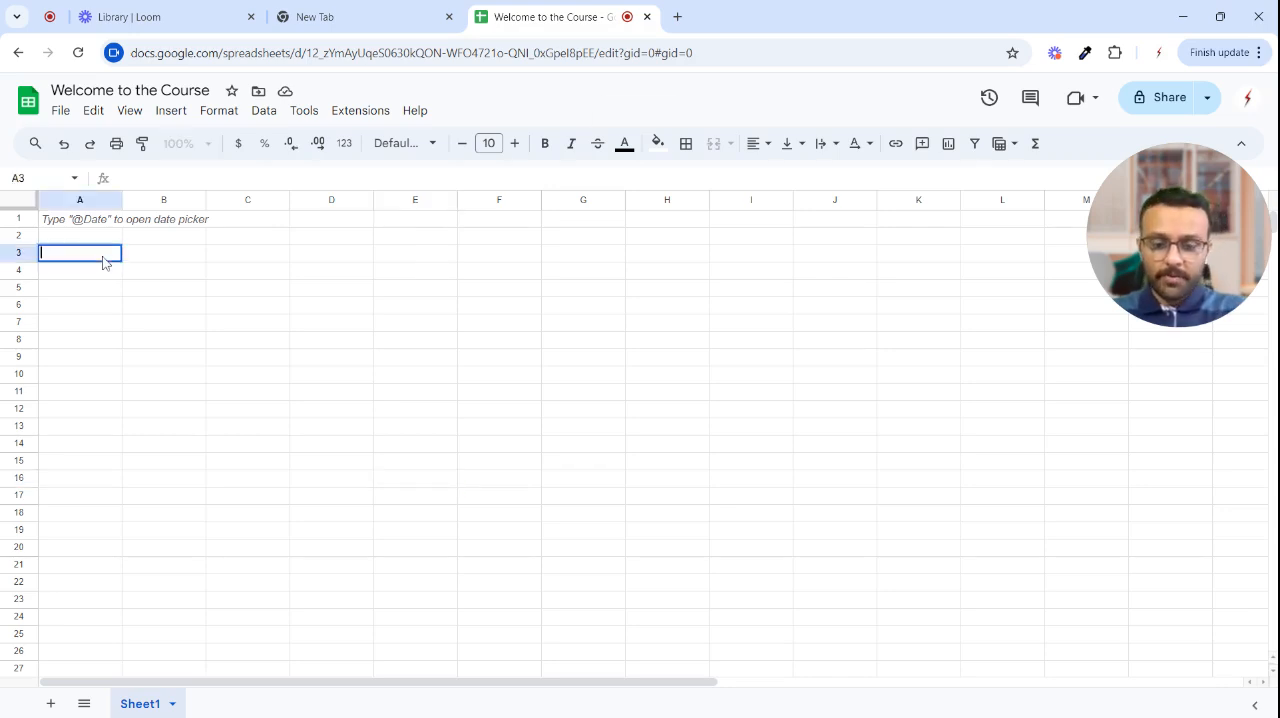
pyautogui.write('Kaustubh')
pyautogui.press('Return')
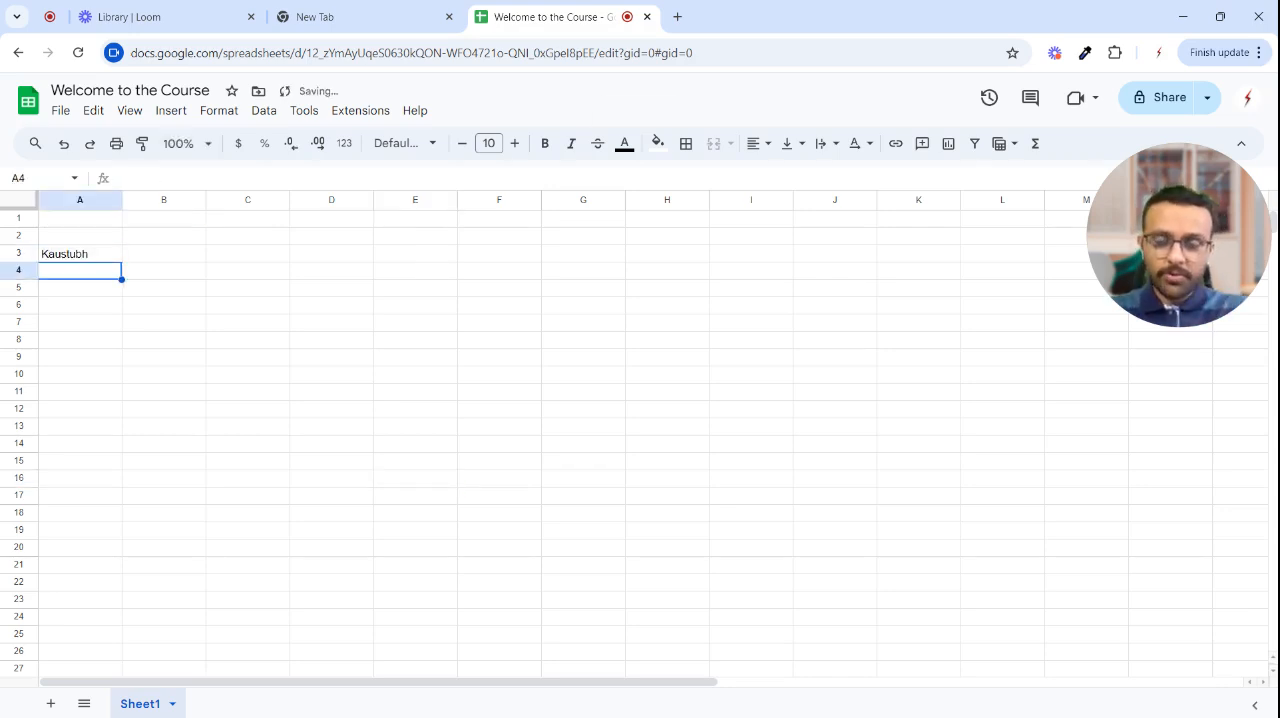
# - Select the name in A3 and set the sheet zoom to 150%
pyautogui.click(83, 254)
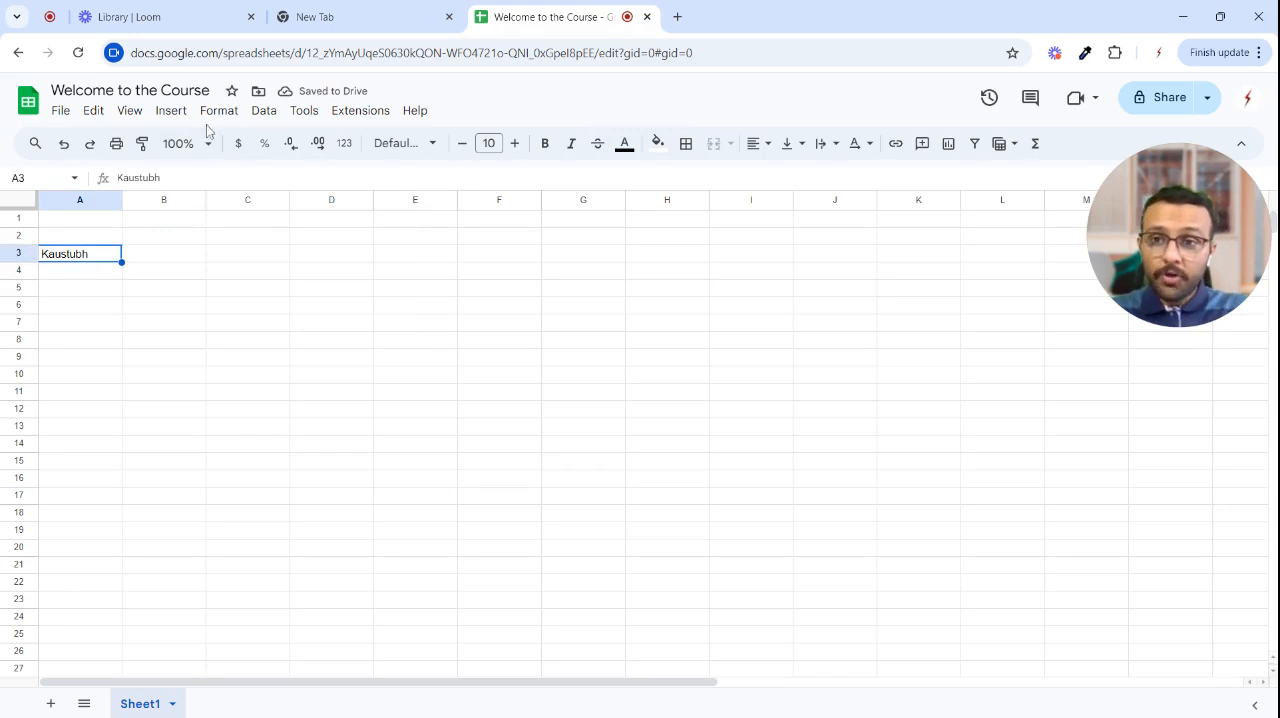
pyautogui.click(207, 143)
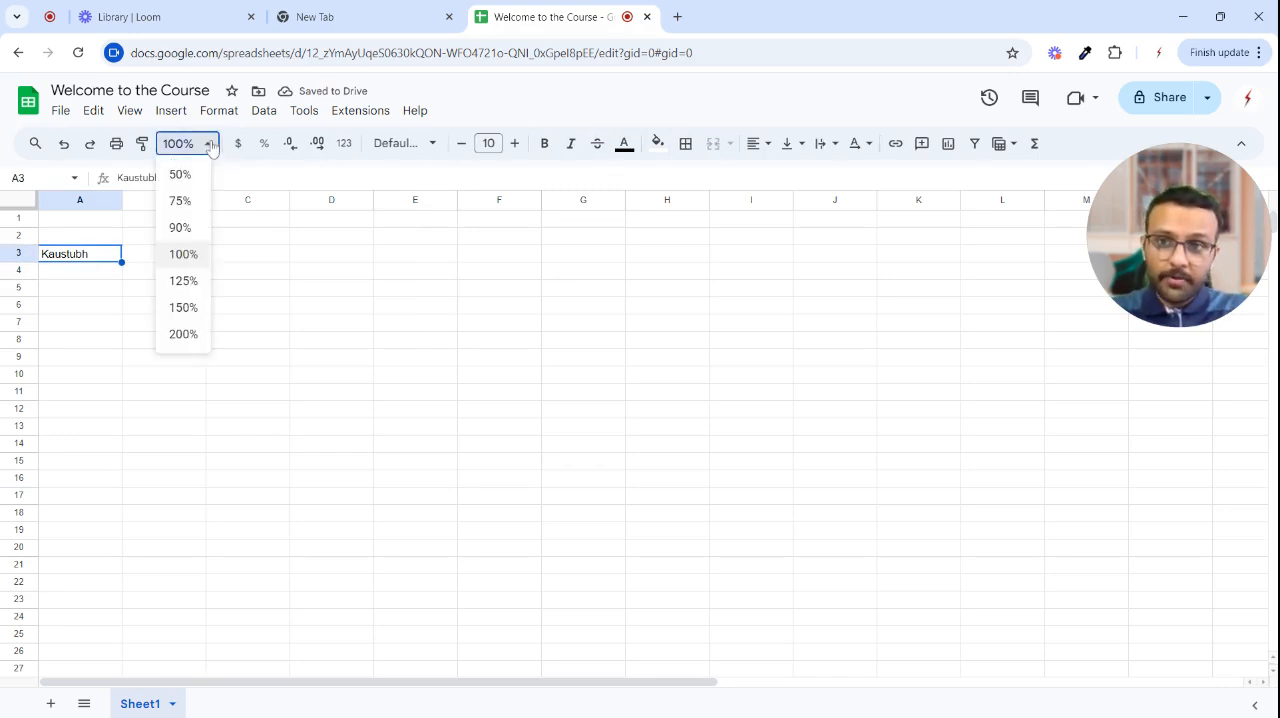
pyautogui.click(184, 308)
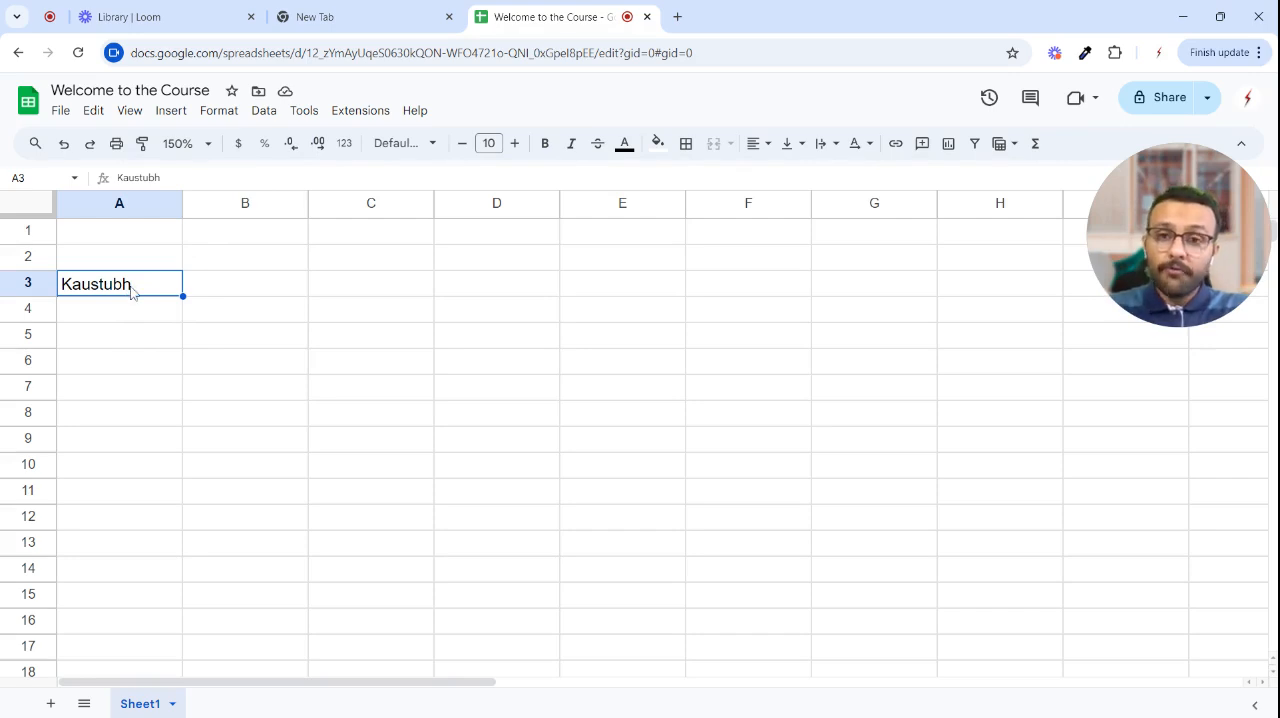
# - Align the name in A3 to the right, to the centre and back to the left
pyautogui.click(765, 150)
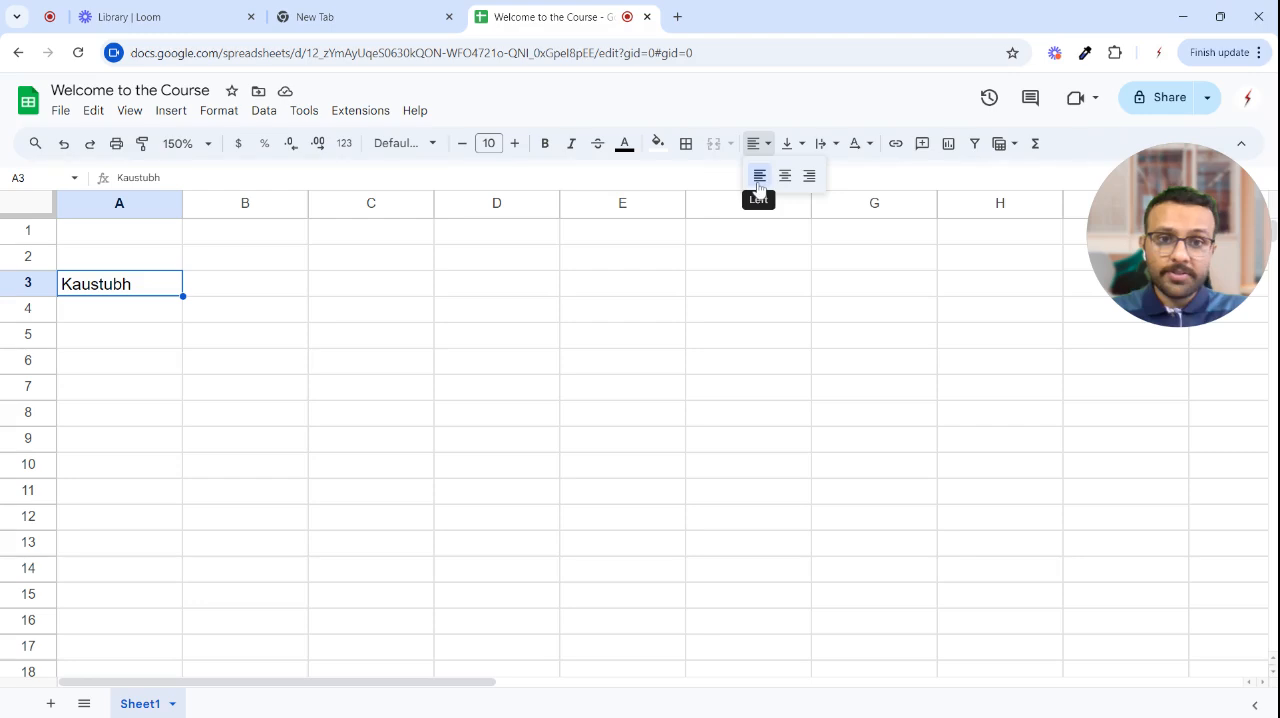
pyautogui.click(810, 176)
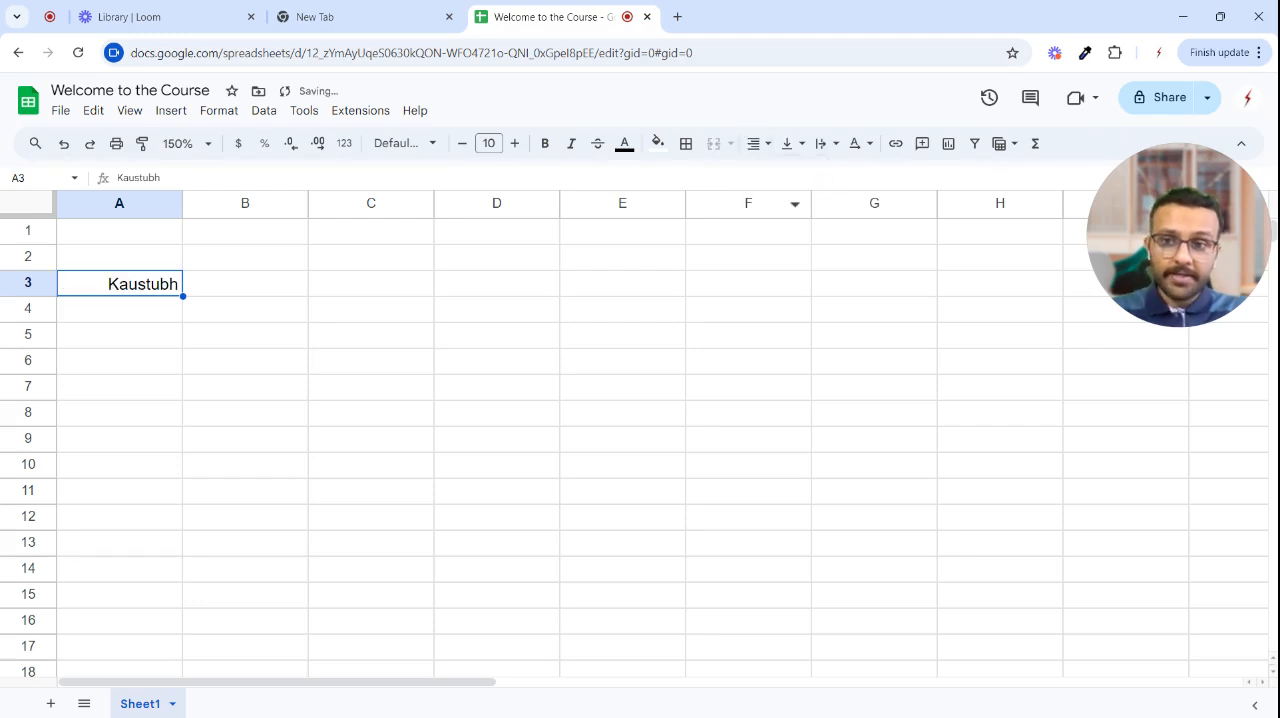
pyautogui.click(757, 145)
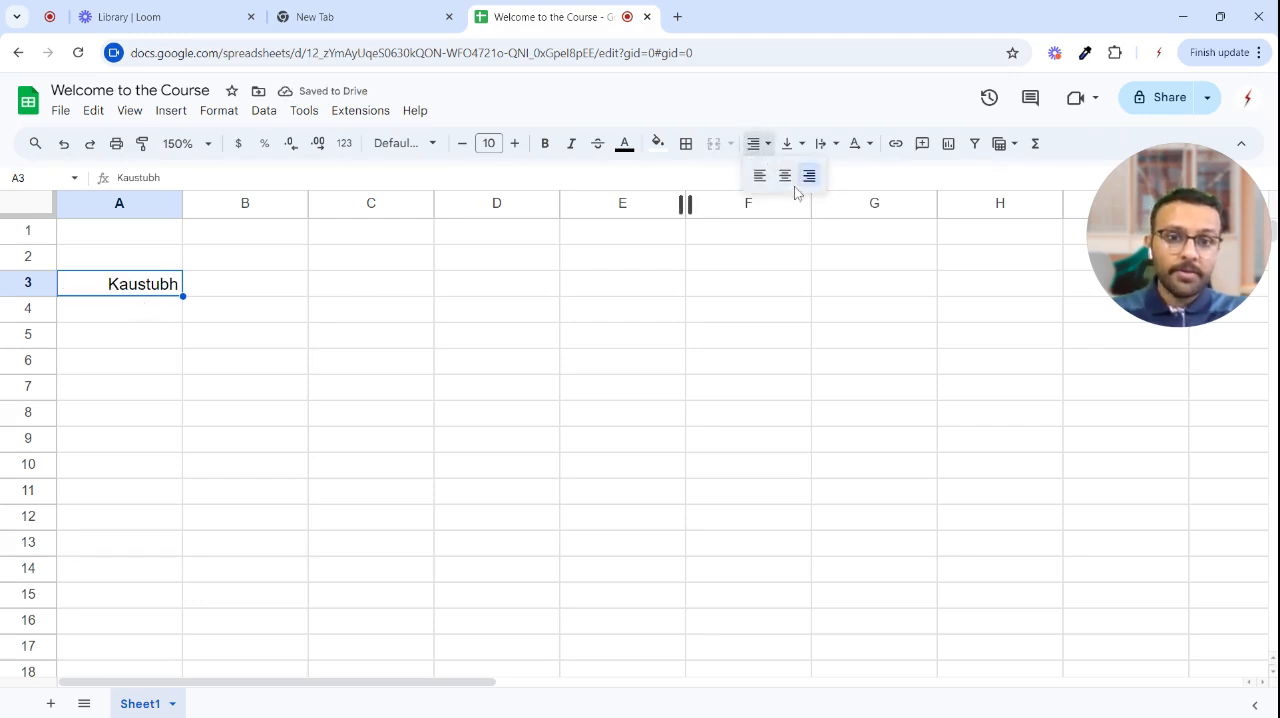
pyautogui.click(785, 176)
pyautogui.click(754, 143)
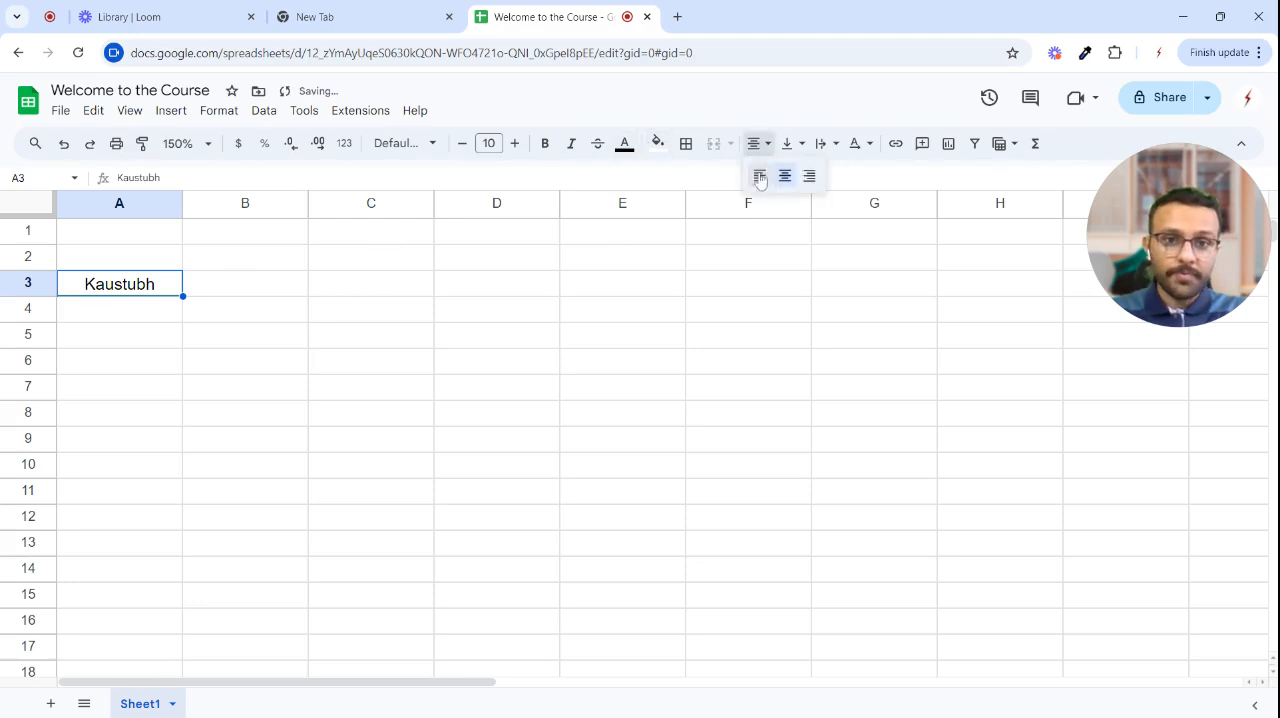
pyautogui.click(760, 176)
pyautogui.click(151, 349)
pyautogui.click(128, 282)
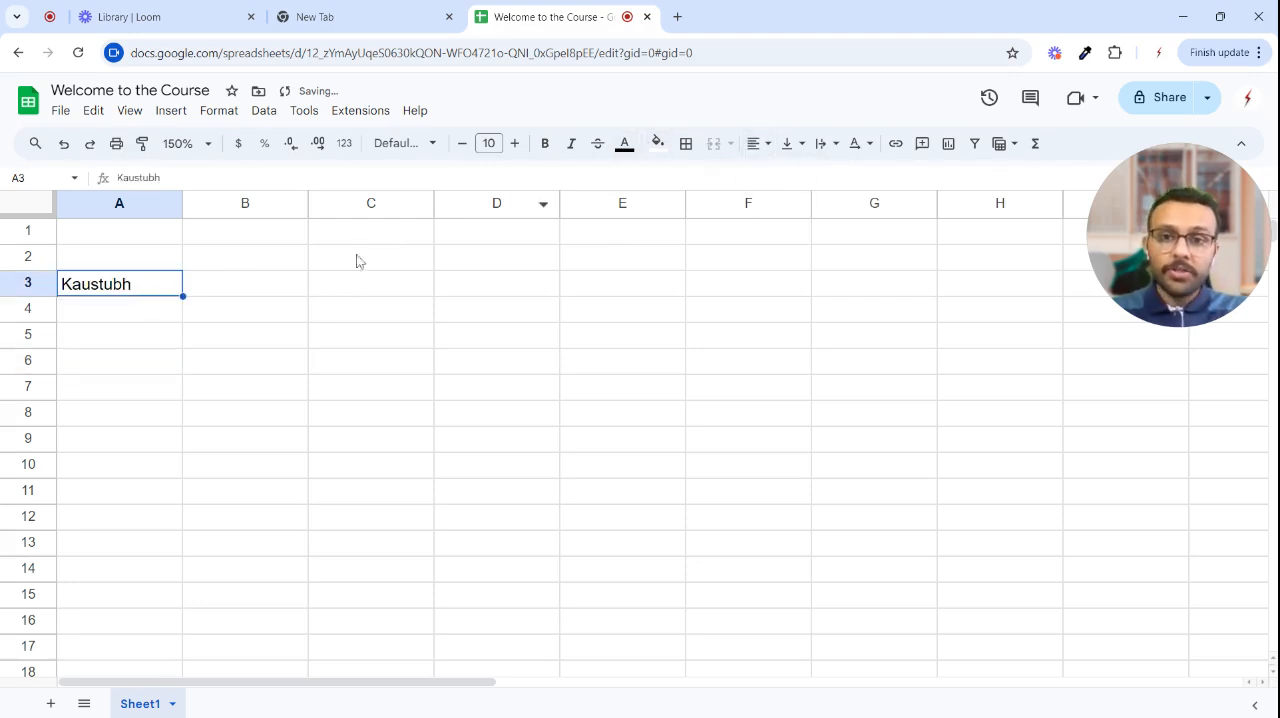
# - Give cell A3 a yellow fill and orange text
pyautogui.click(658, 143)
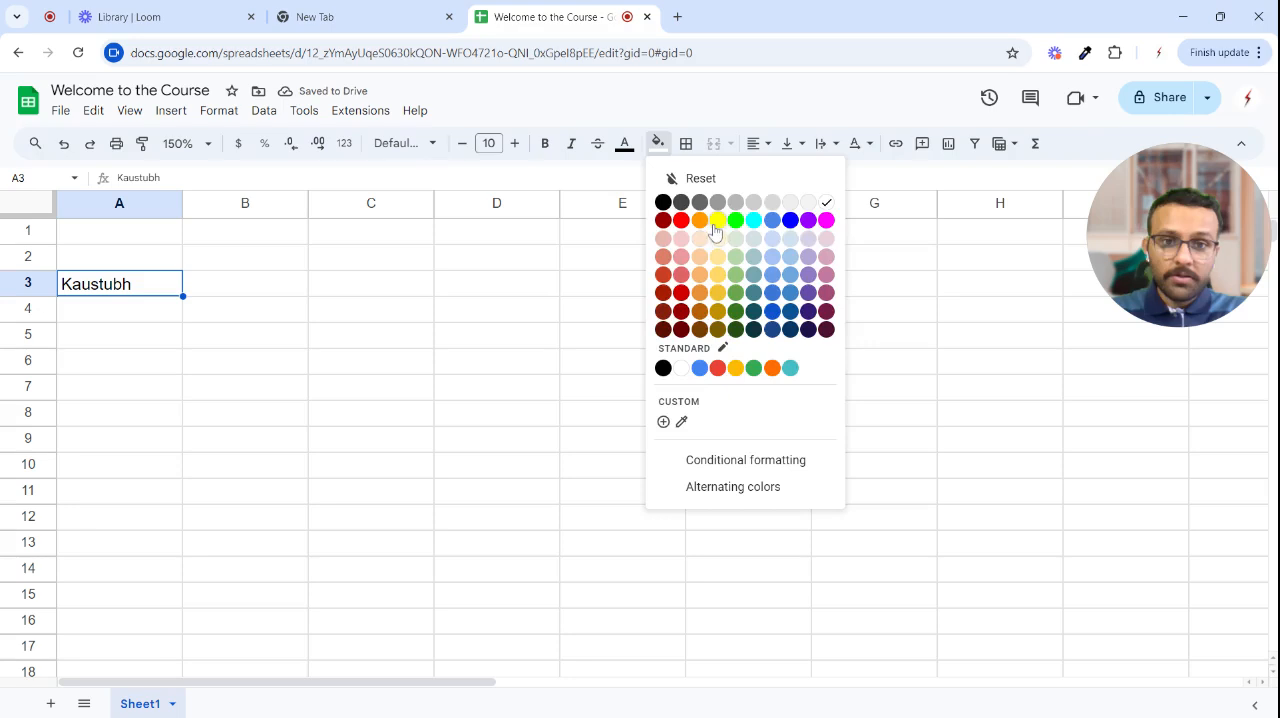
pyautogui.click(717, 231)
pyautogui.click(624, 143)
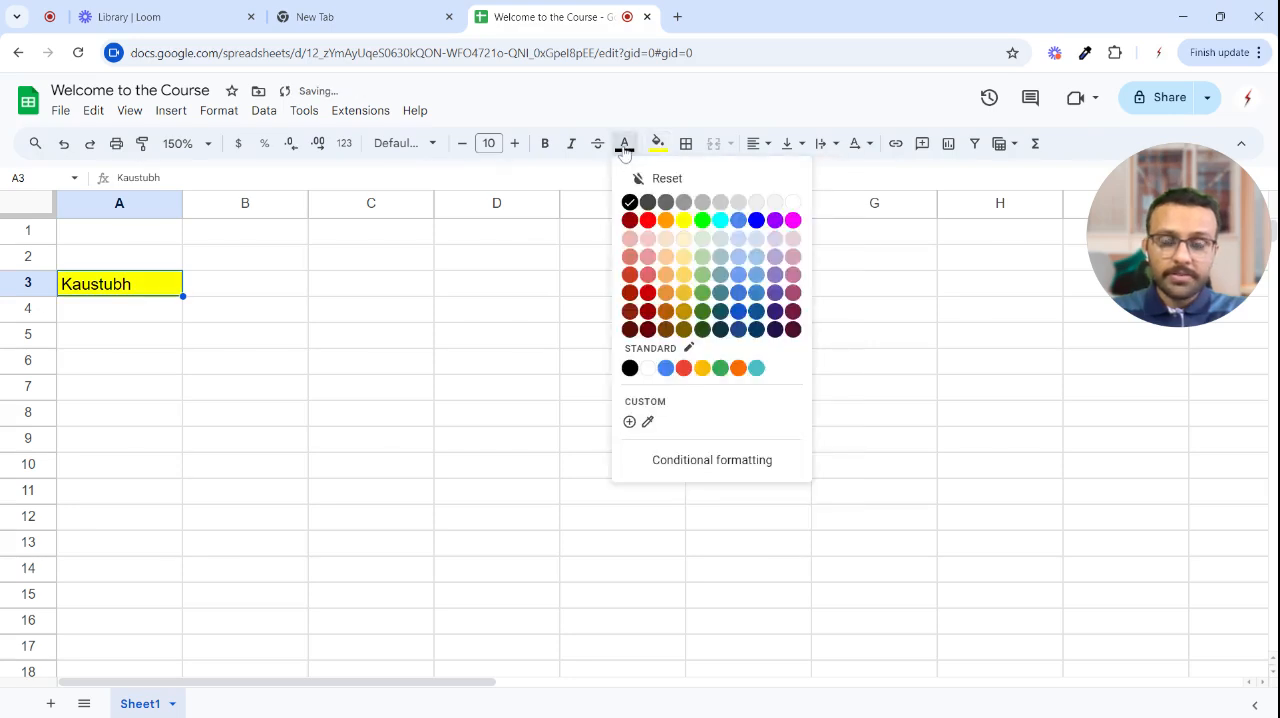
pyautogui.click(667, 223)
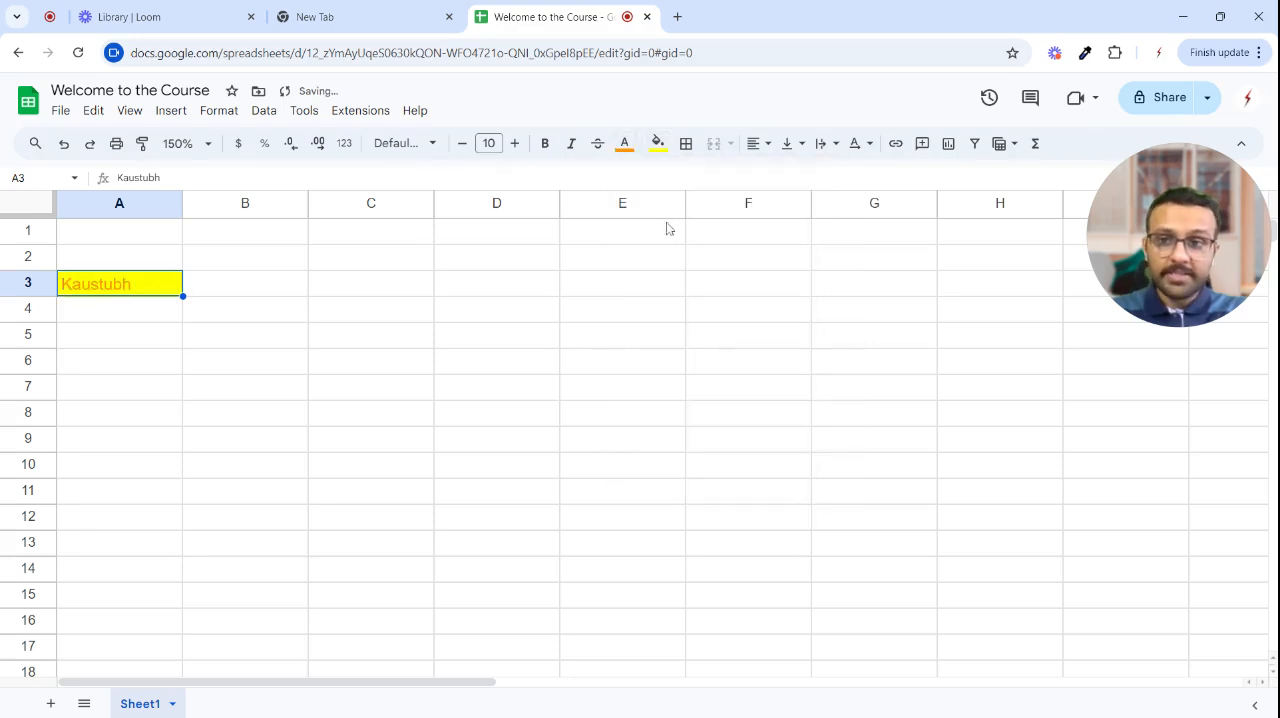
# - Increase the font size of the text in A3 and reduce it back to 10
pyautogui.click(514, 143)
pyautogui.click(514, 143)
pyautogui.click(514, 143)
pyautogui.click(462, 143)
pyautogui.click(462, 143)
pyautogui.click(462, 143)
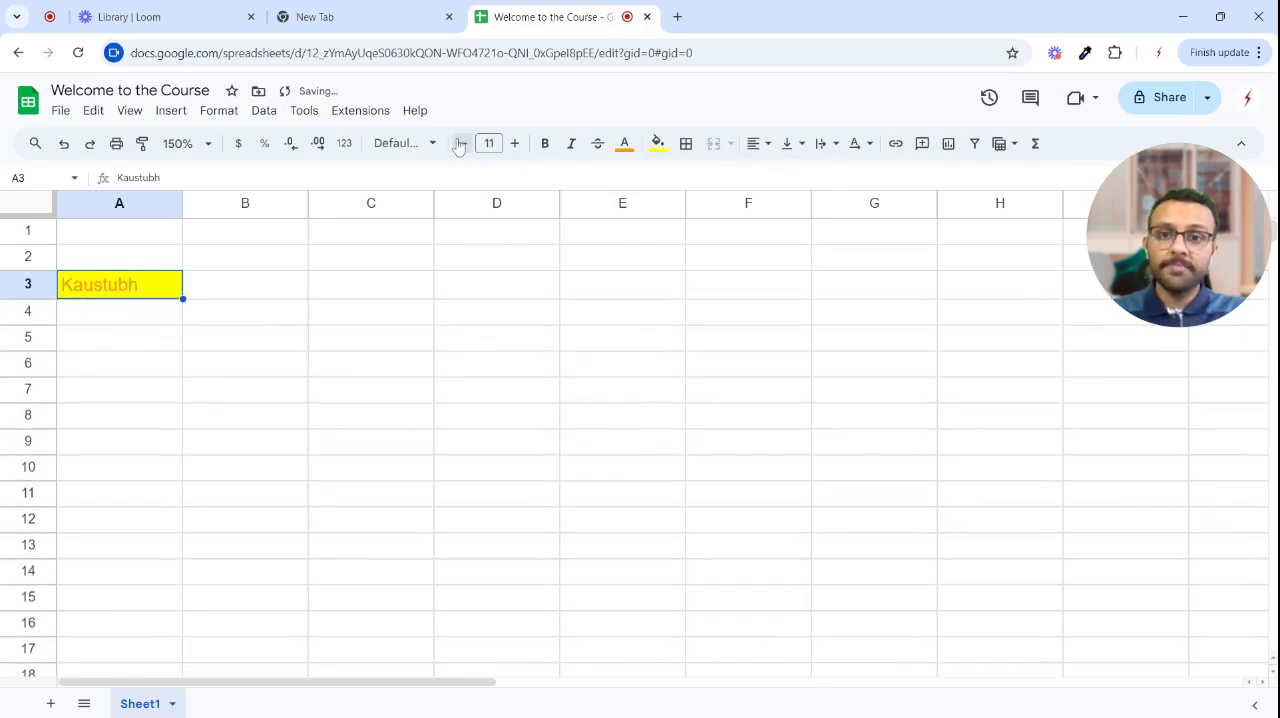
pyautogui.click(462, 143)
# - Apply bold and italic to the text in A3 and remove both again
pyautogui.click(552, 150)
pyautogui.click(577, 149)
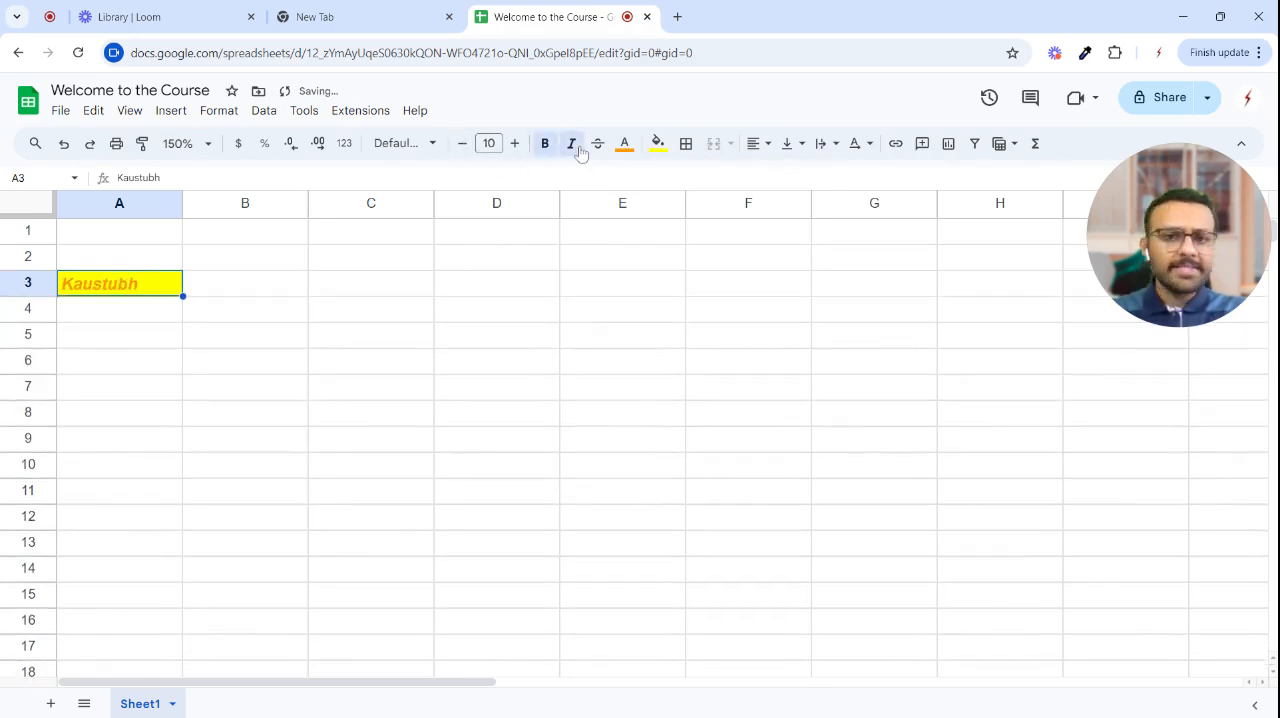
pyautogui.click(577, 149)
pyautogui.click(547, 149)
pyautogui.click(253, 337)
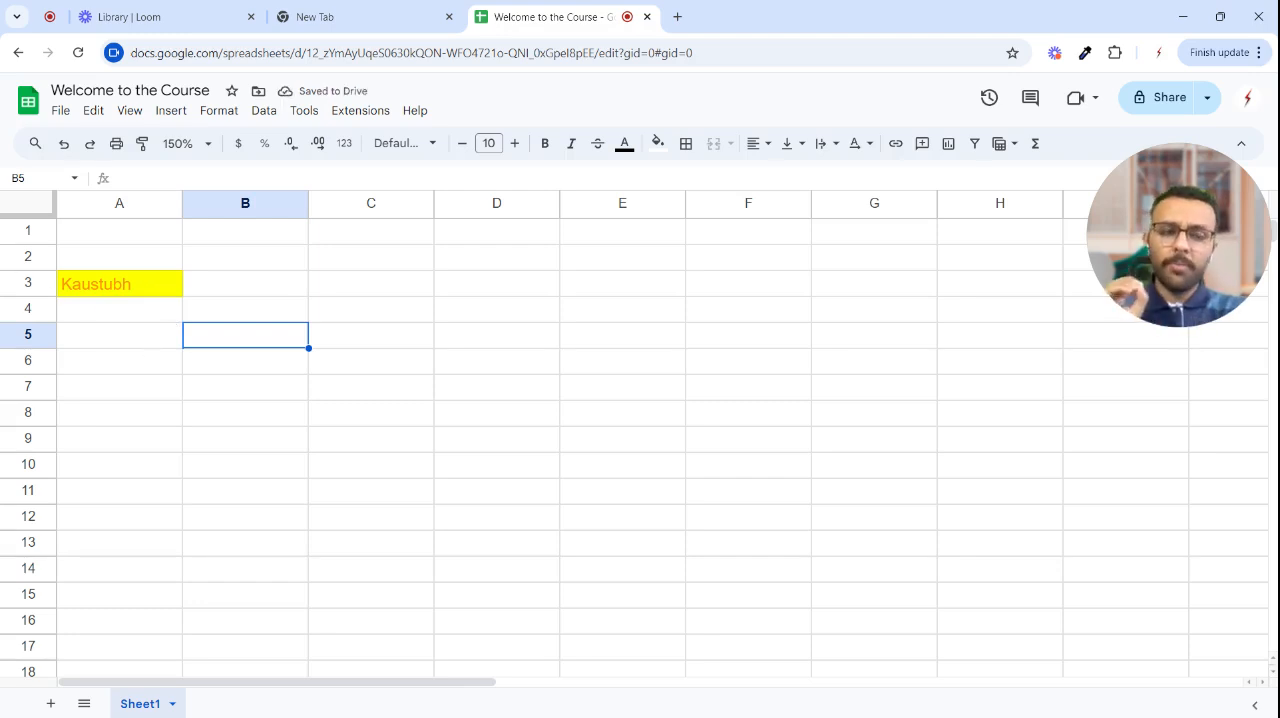
# - Undo the formatting changes made to A3, including its fill and text colours
pyautogui.moveTo(148, 257); pyautogui.dragTo(163, 317)
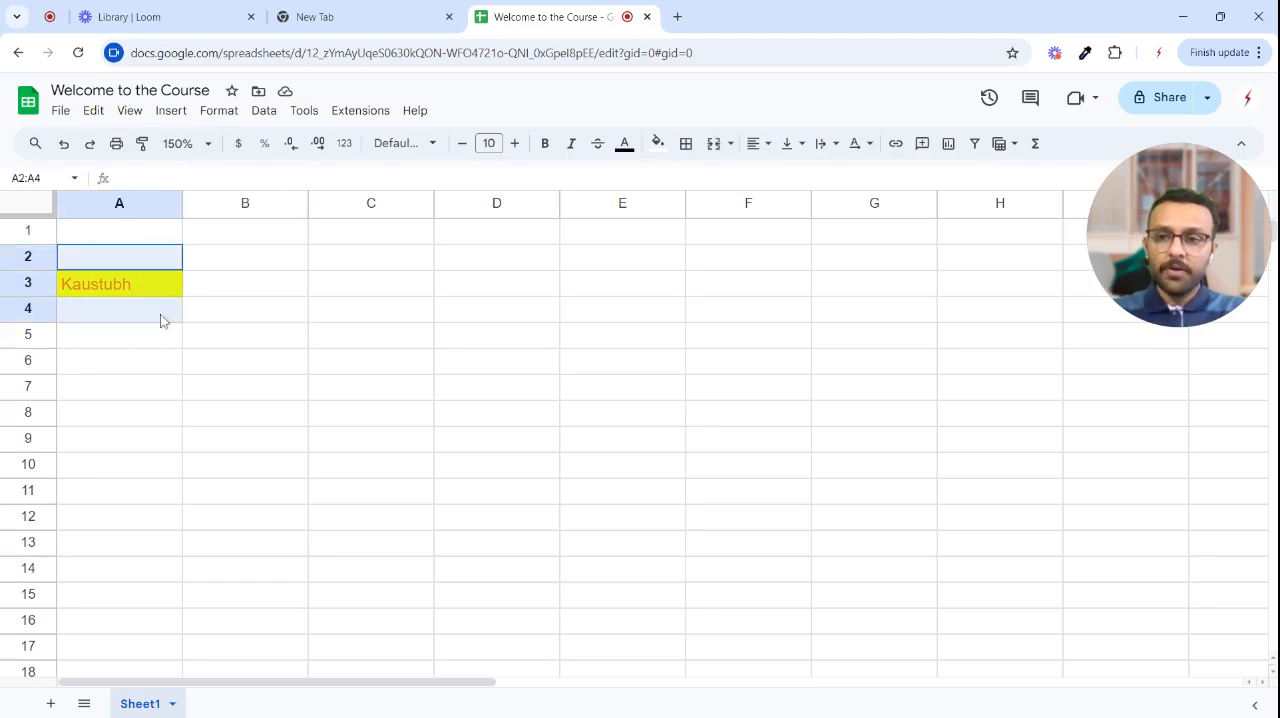
pyautogui.click(235, 370)
pyautogui.hotkey('ctrl', 'z')
pyautogui.hotkey('ctrl', 'z')
pyautogui.hotkey('ctrl', 'z')
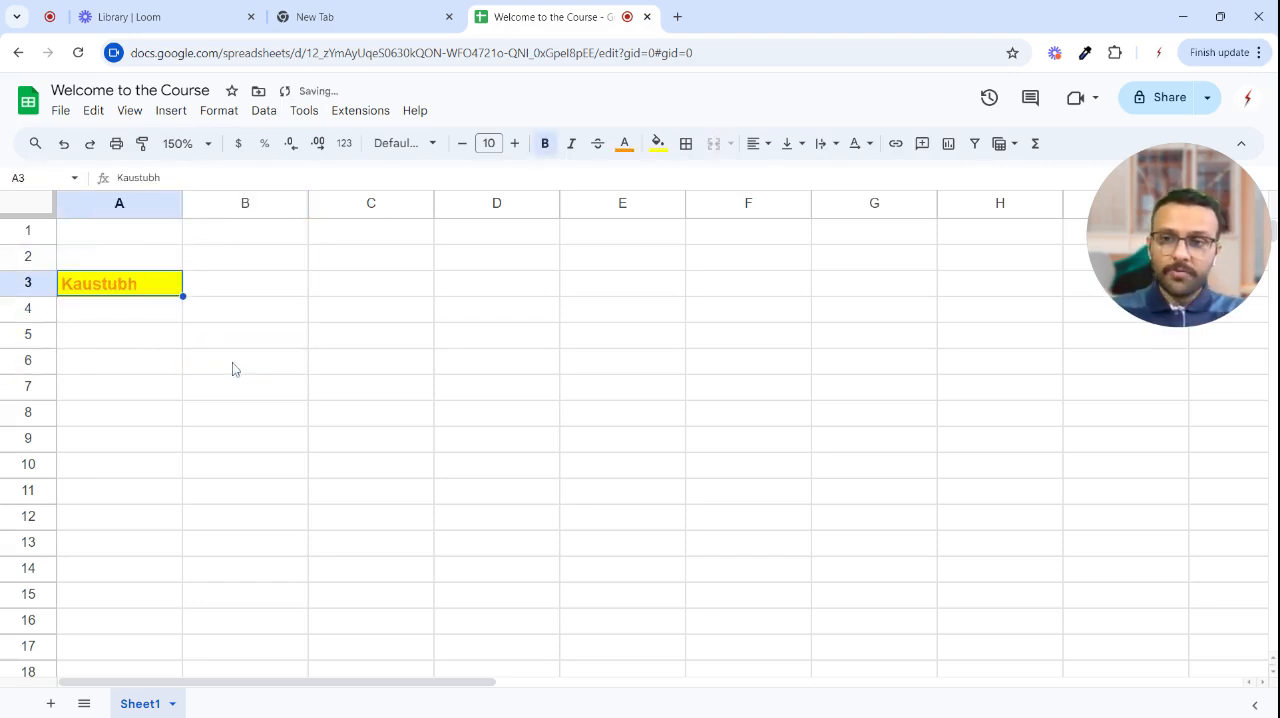
pyautogui.hotkey('ctrl', 'z')
pyautogui.click(180, 336)
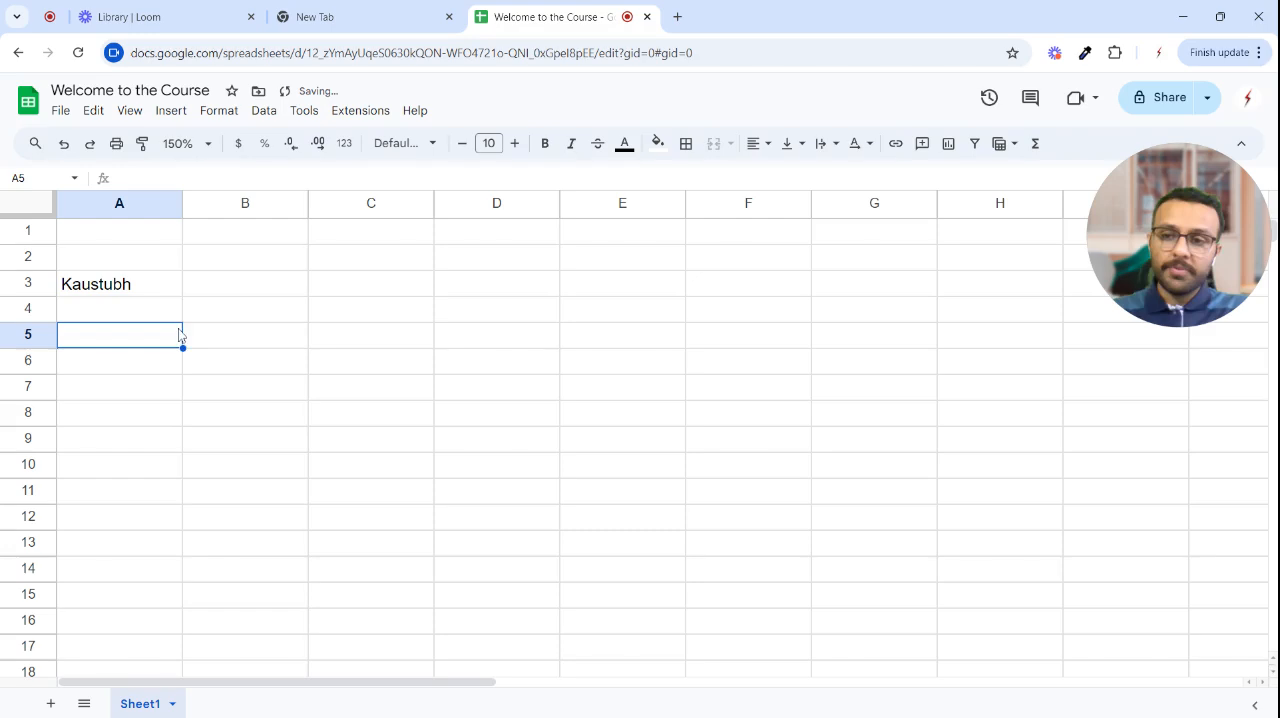
pyautogui.click(128, 264)
pyautogui.write('name')
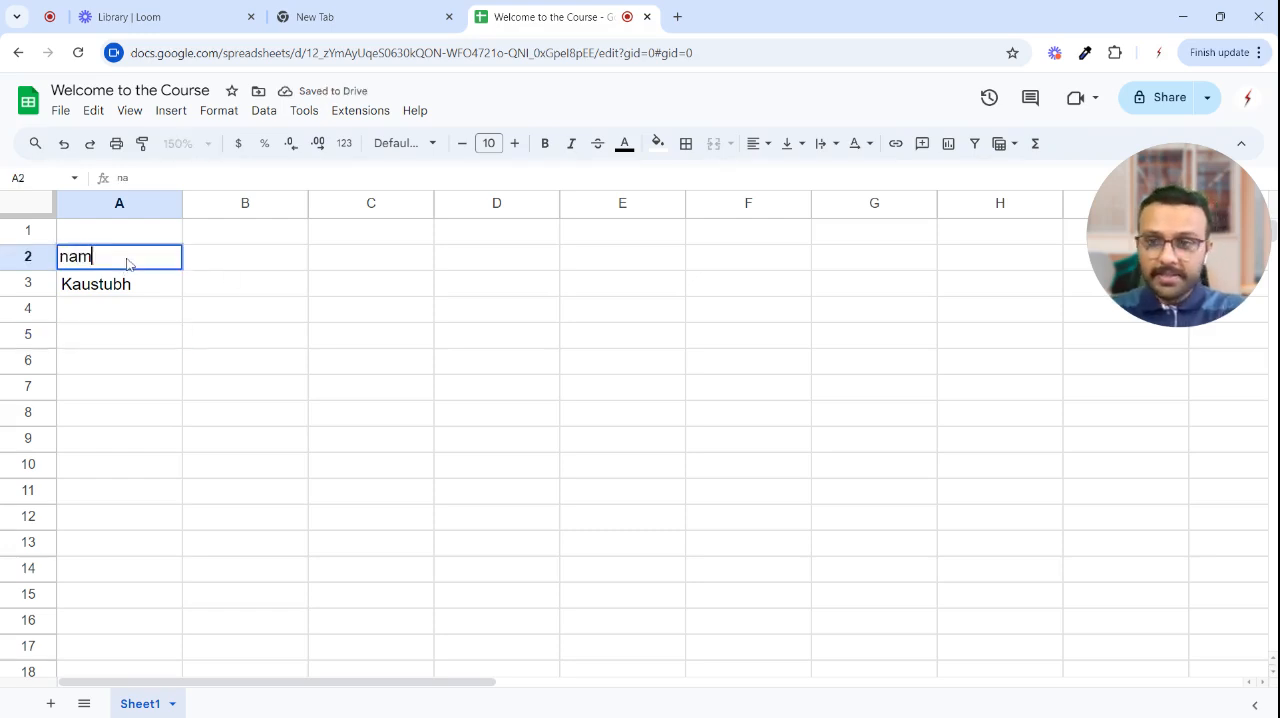
pyautogui.press('BackSpace')
pyautogui.press('BackSpace')
pyautogui.press('BackSpace')
pyautogui.press('BackSpace')
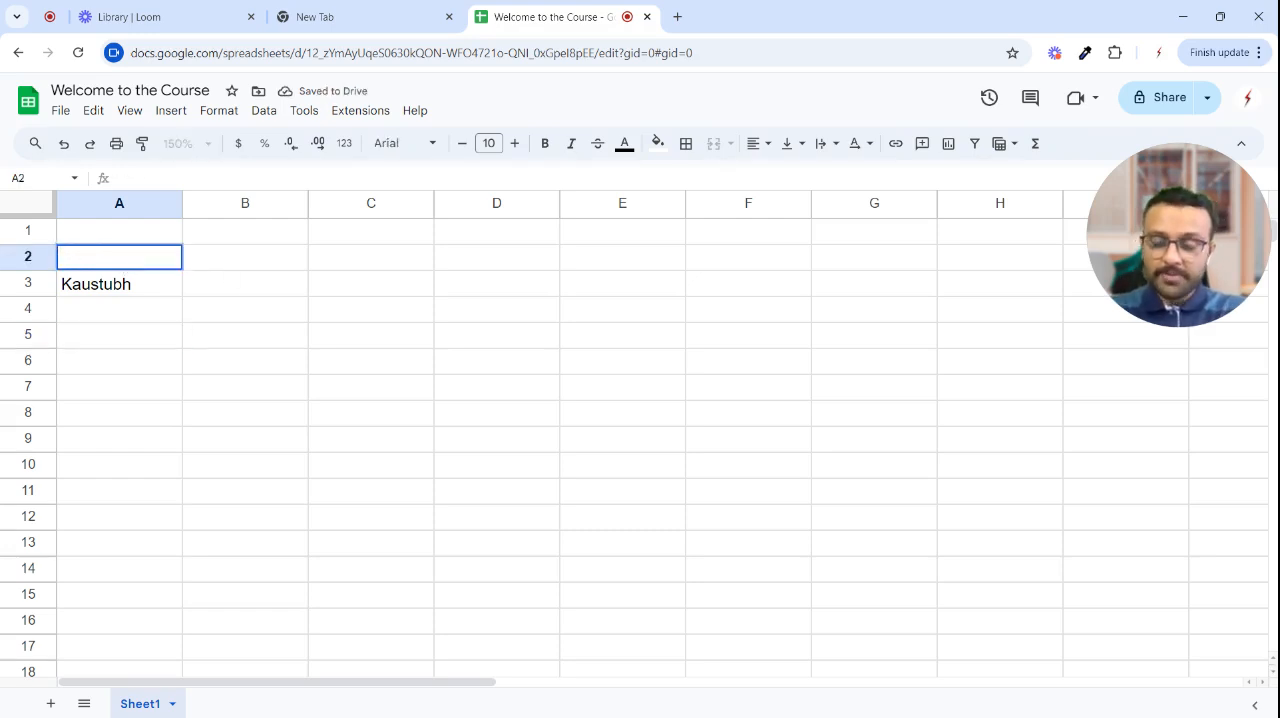
# - Enter the column headings Name in A1 and Age in B1
pyautogui.press('Up')
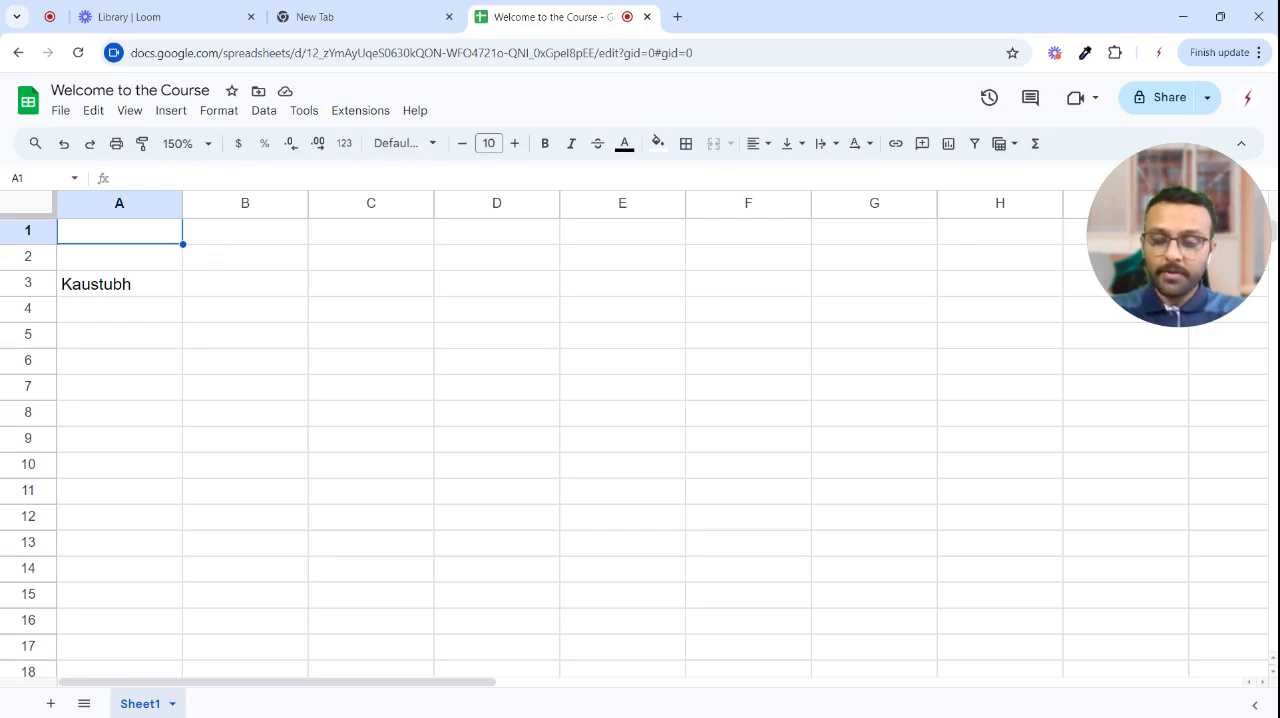
pyautogui.write('Name')
pyautogui.press('Tab')
pyautogui.write('Age')
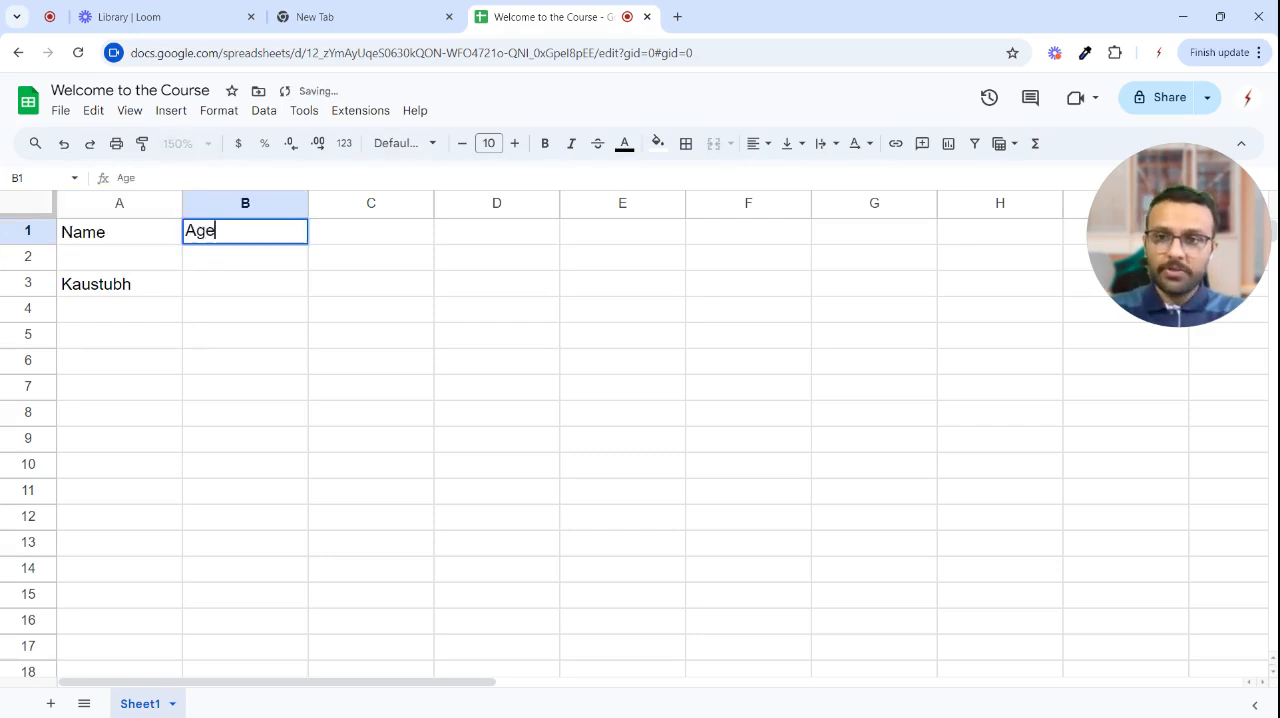
pyautogui.press('Return')
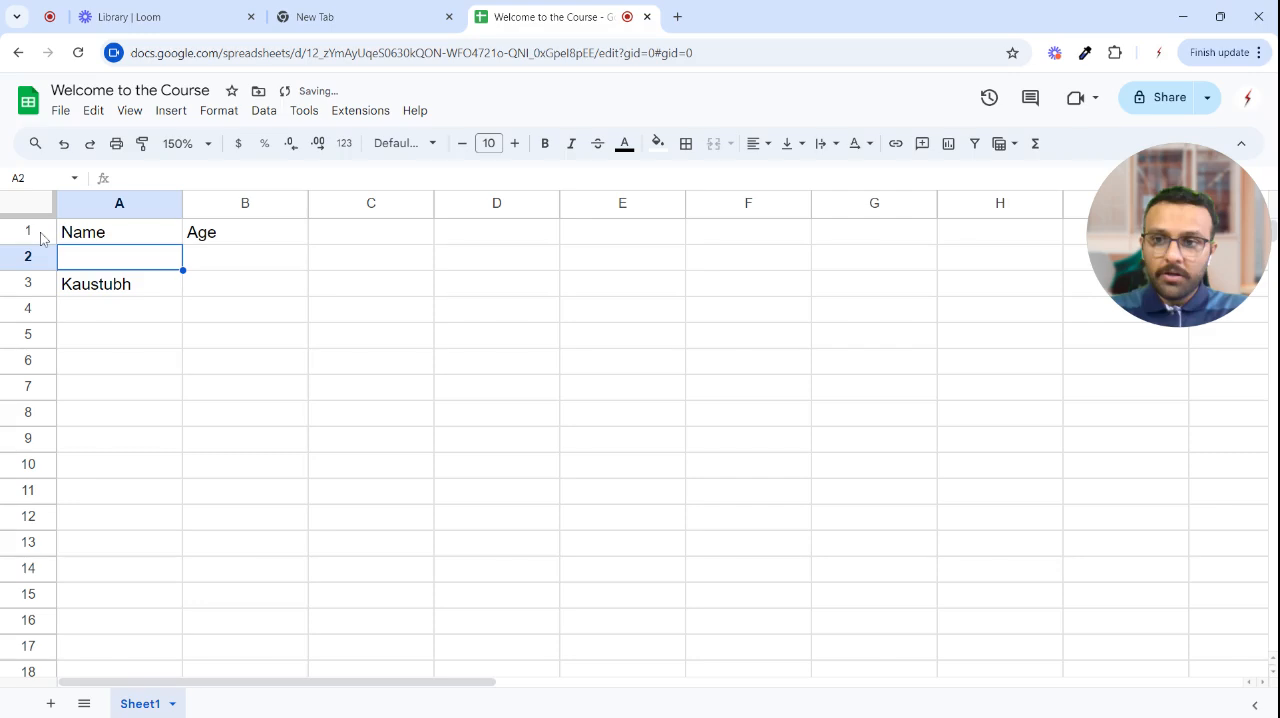
# - Make the headings in A1:B1 bold
pyautogui.moveTo(108, 238); pyautogui.dragTo(247, 247)
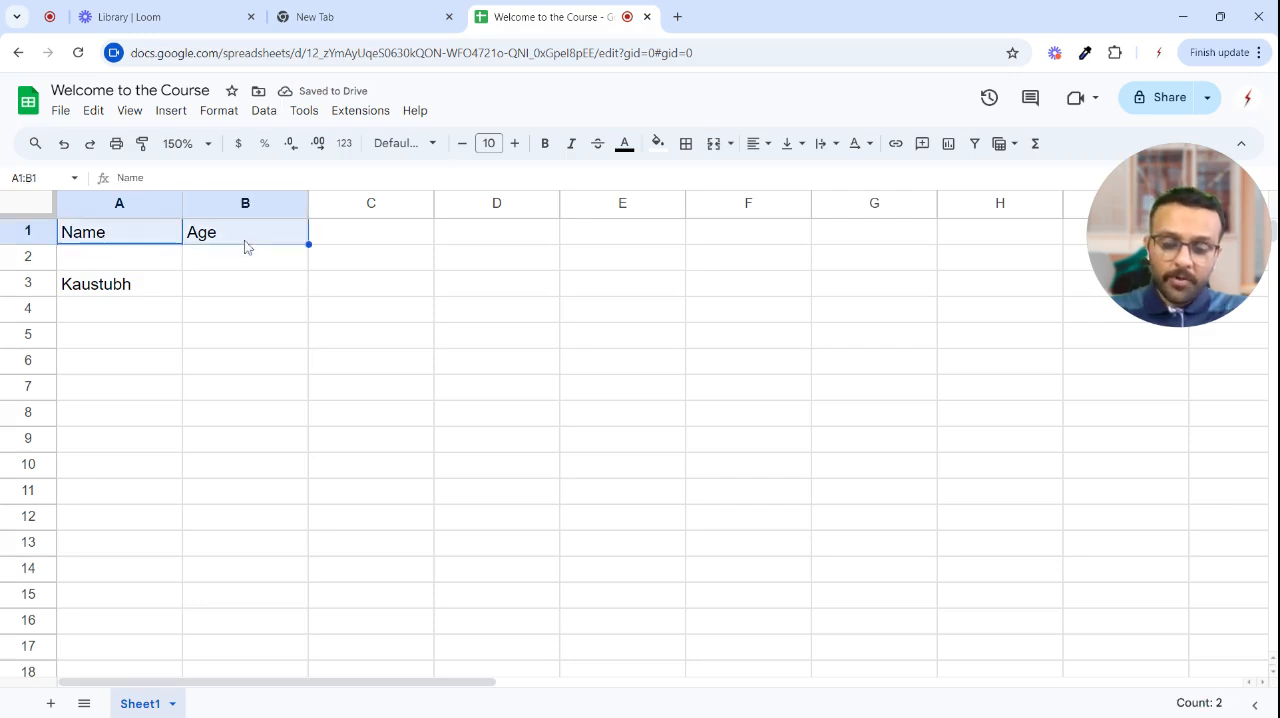
pyautogui.hotkey('ctrl', 'b')
pyautogui.click(269, 337)
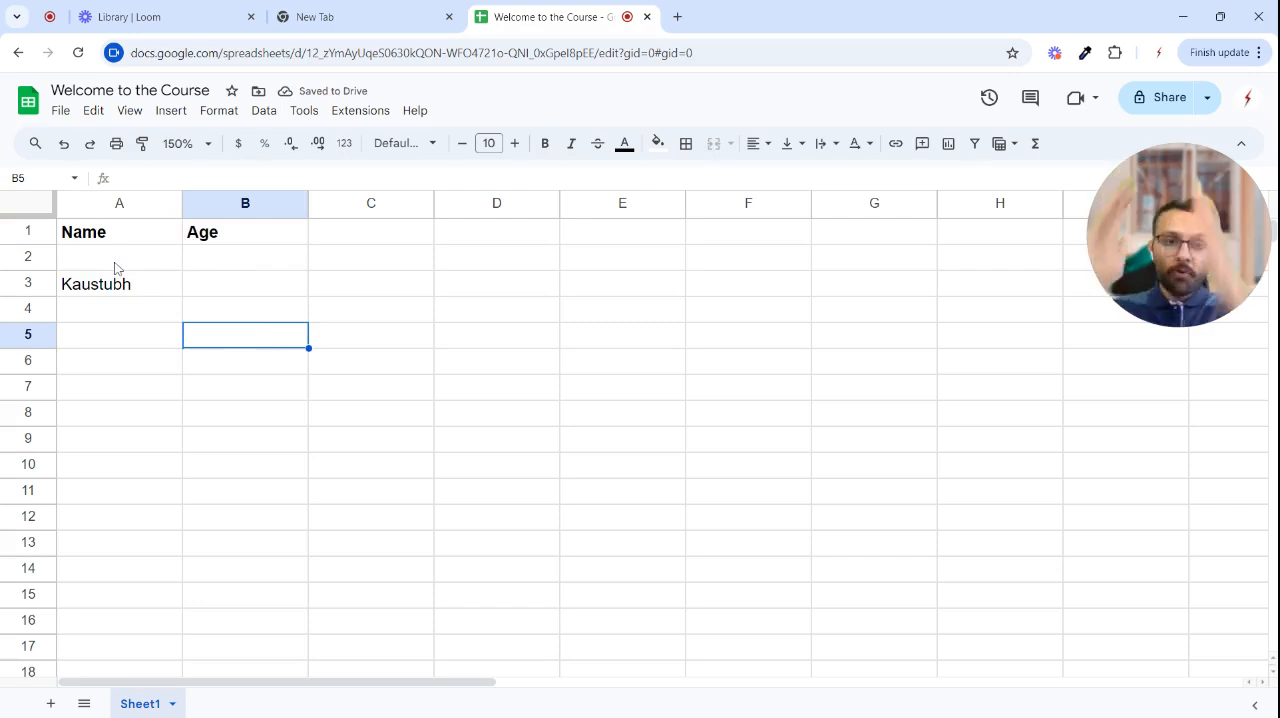
# - Select the whole Name column and the whole Age column in turn, finishing on the name in A3
pyautogui.click(112, 208)
pyautogui.click(240, 309)
pyautogui.click(262, 208)
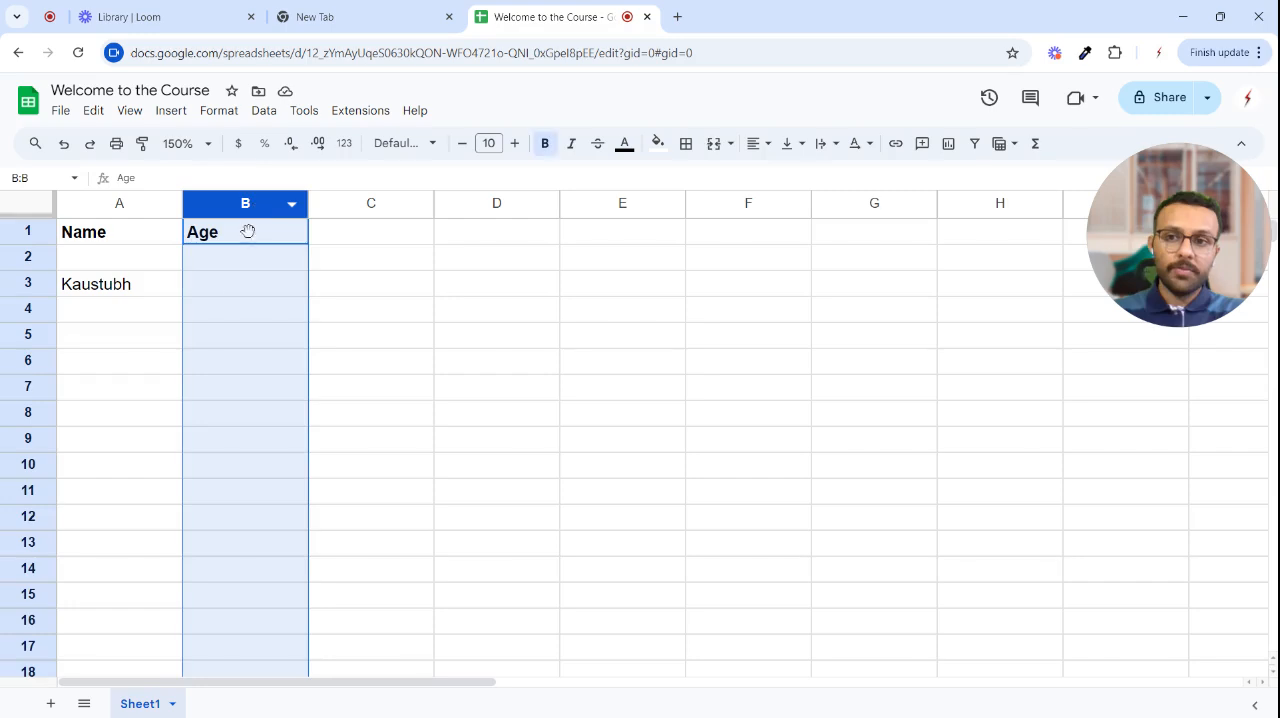
pyautogui.click(166, 289)
# - Enter the age 28 in B3 for the person in row 3
pyautogui.click(220, 294)
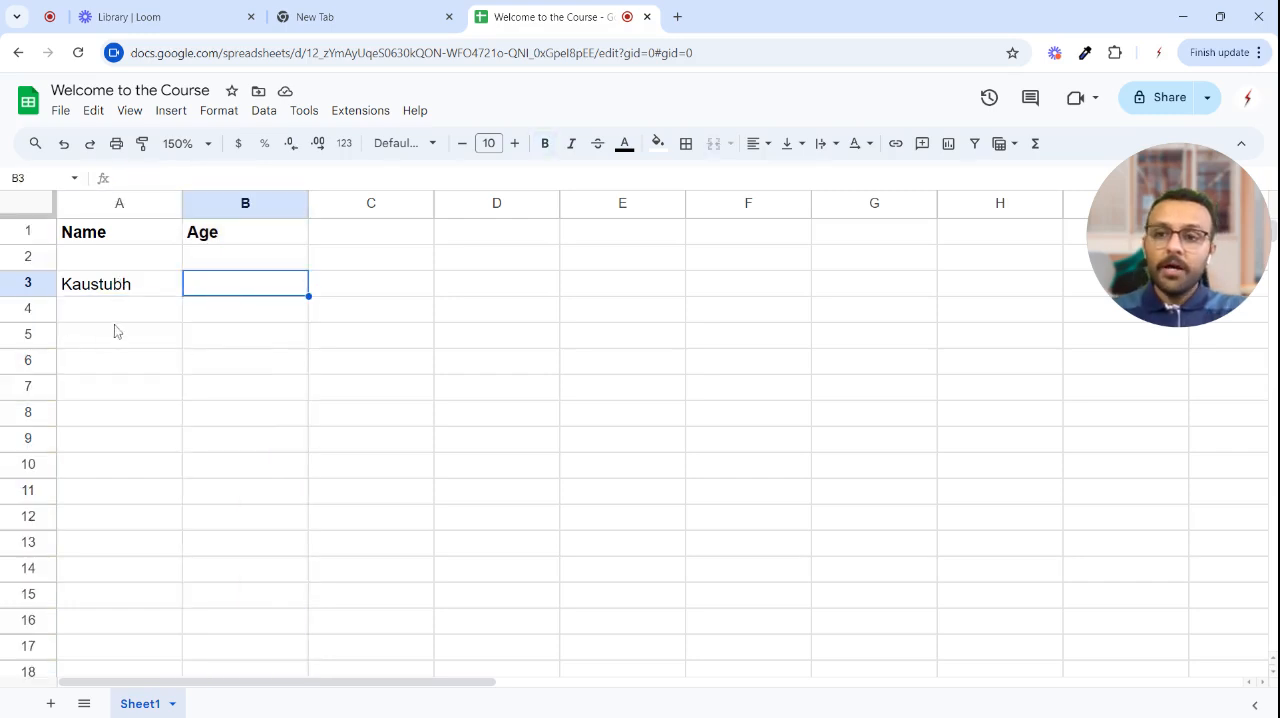
pyautogui.write('2')
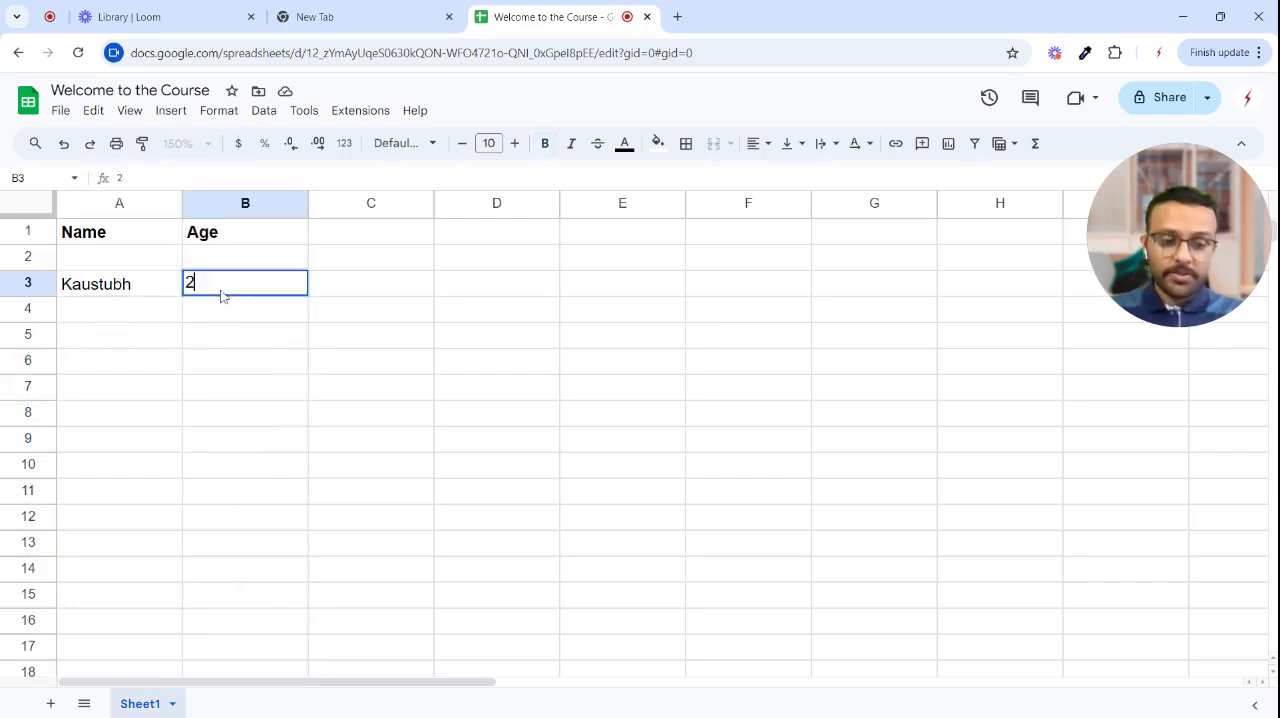
pyautogui.write('8')
pyautogui.press('Return')
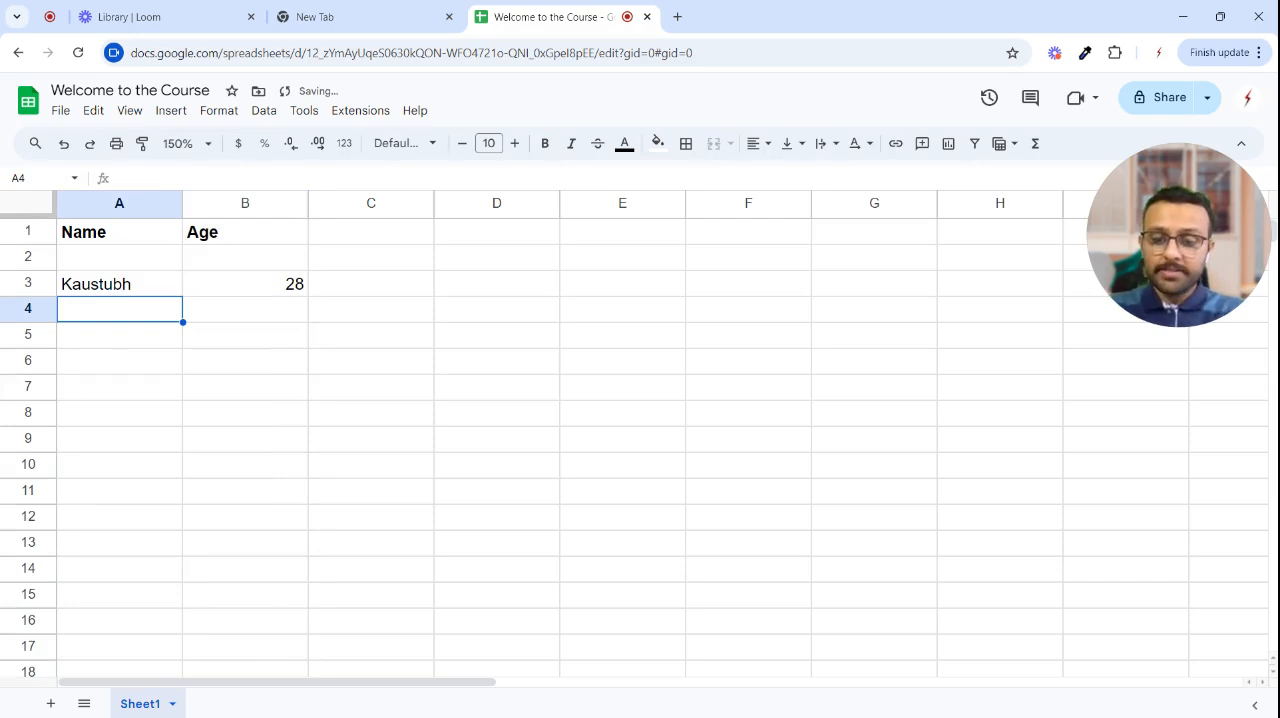
# - Fill row 4 with a second person's first name in A4 and the age 24 in B4
pyautogui.write('Rajeev')
pyautogui.press('Tab')
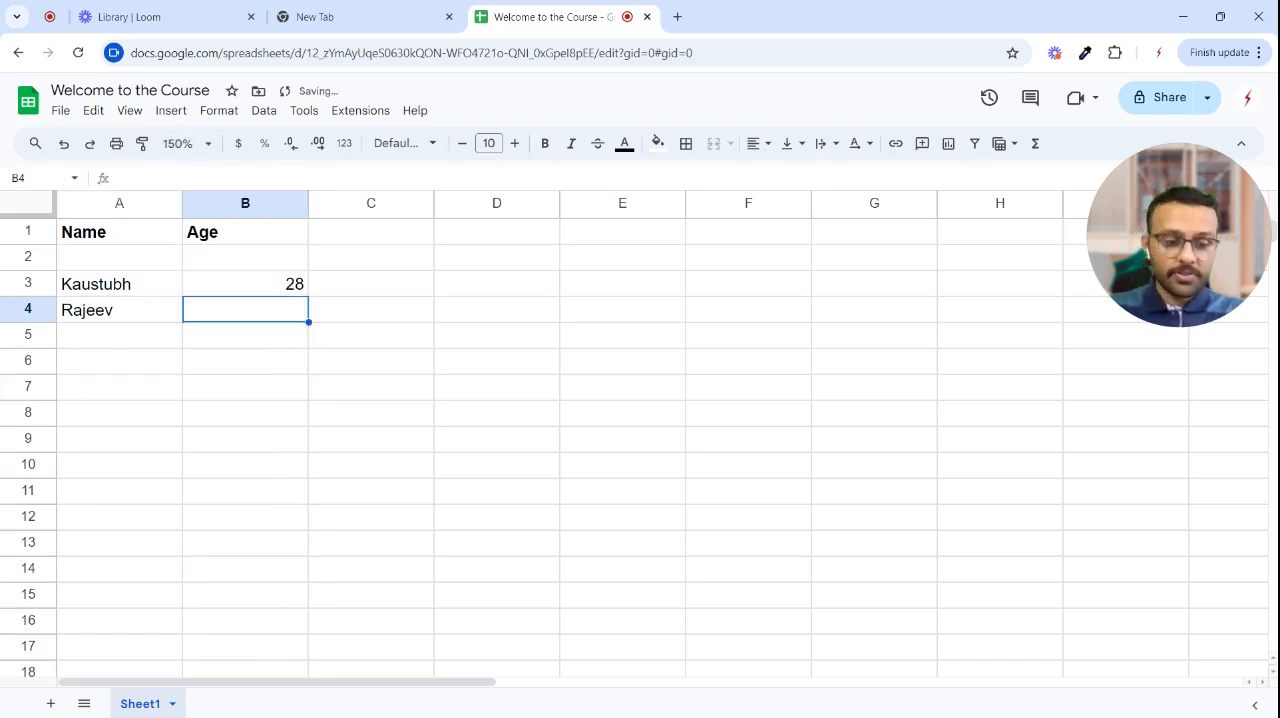
pyautogui.write('24')
pyautogui.press('Return')
# - Fill row 5 with a third person's first name in A5 and the age 31 in B5
pyautogui.write('S')
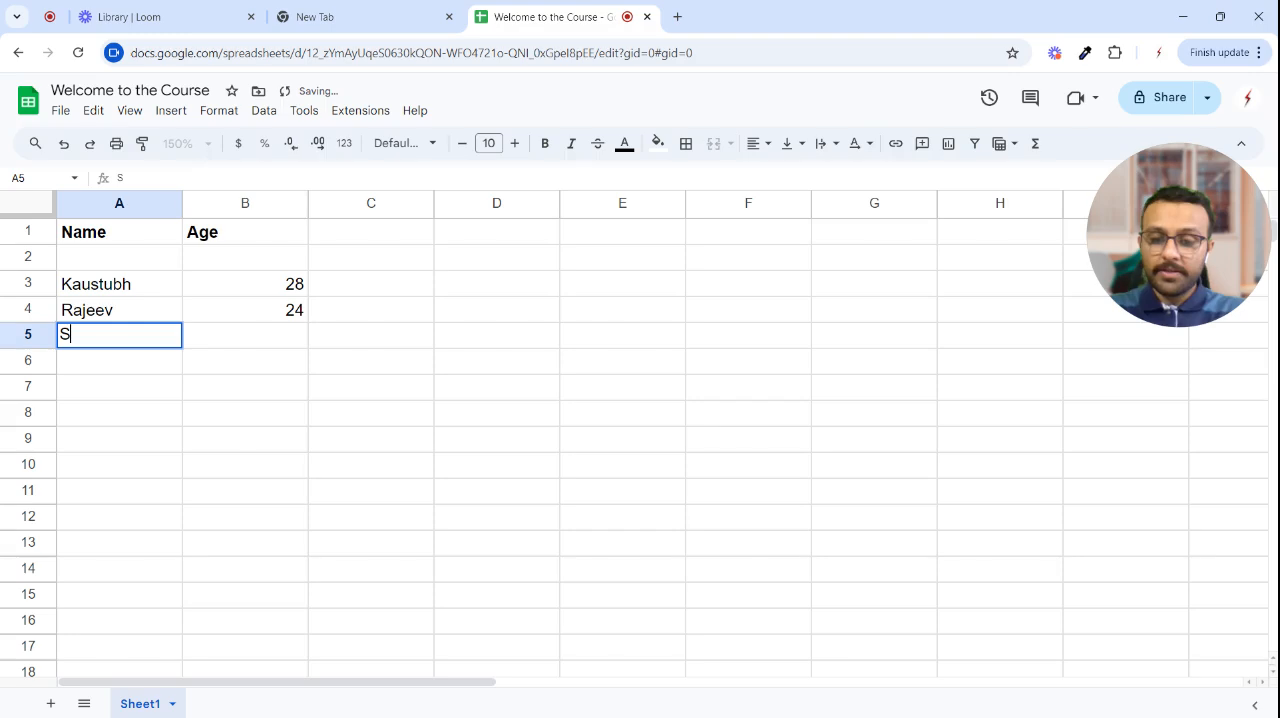
pyautogui.write('ania')
pyautogui.press('Tab')
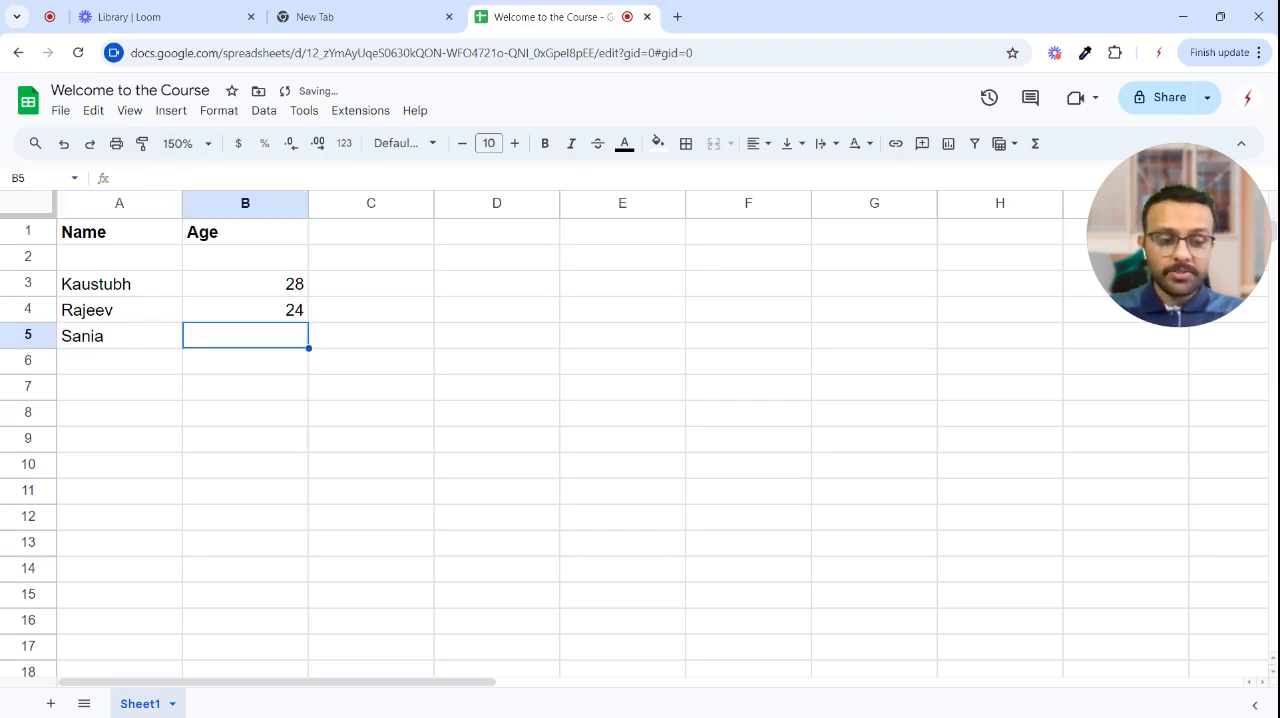
pyautogui.write('31')
pyautogui.press('Return')
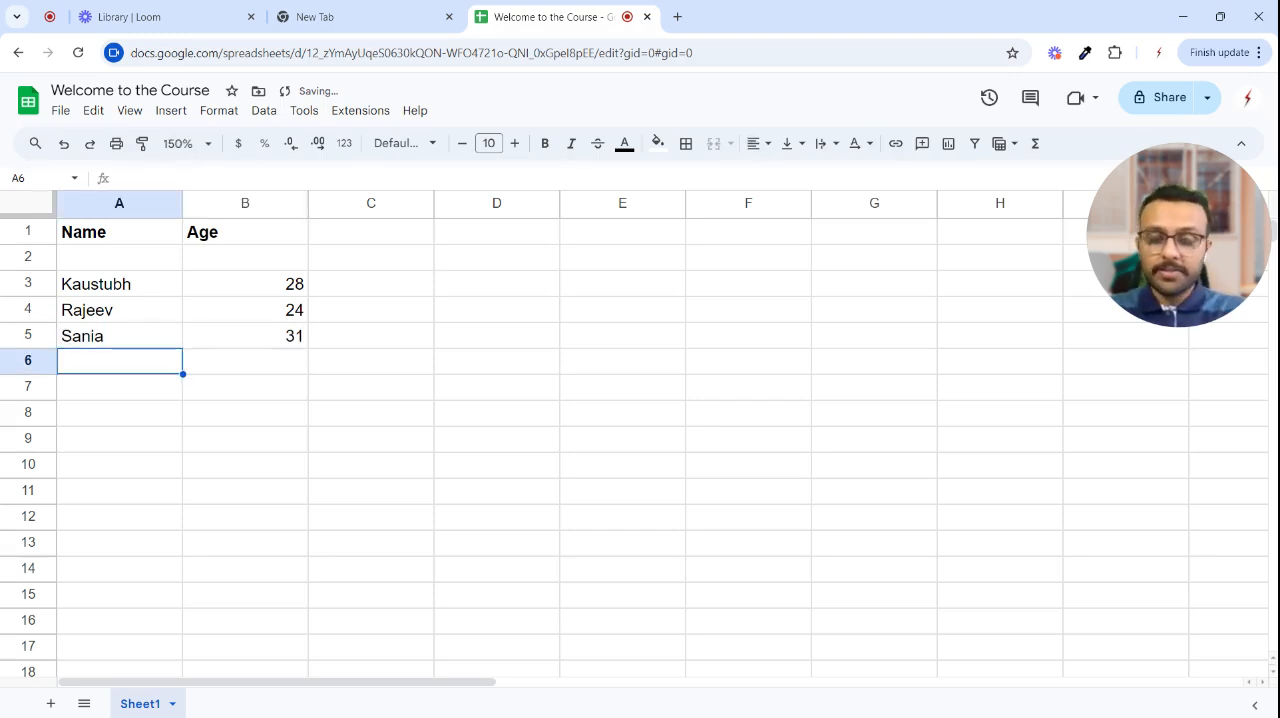
# - Fill row 6 with a fourth person's first name in A6 and the age 22 in B6
pyautogui.write('Priya')
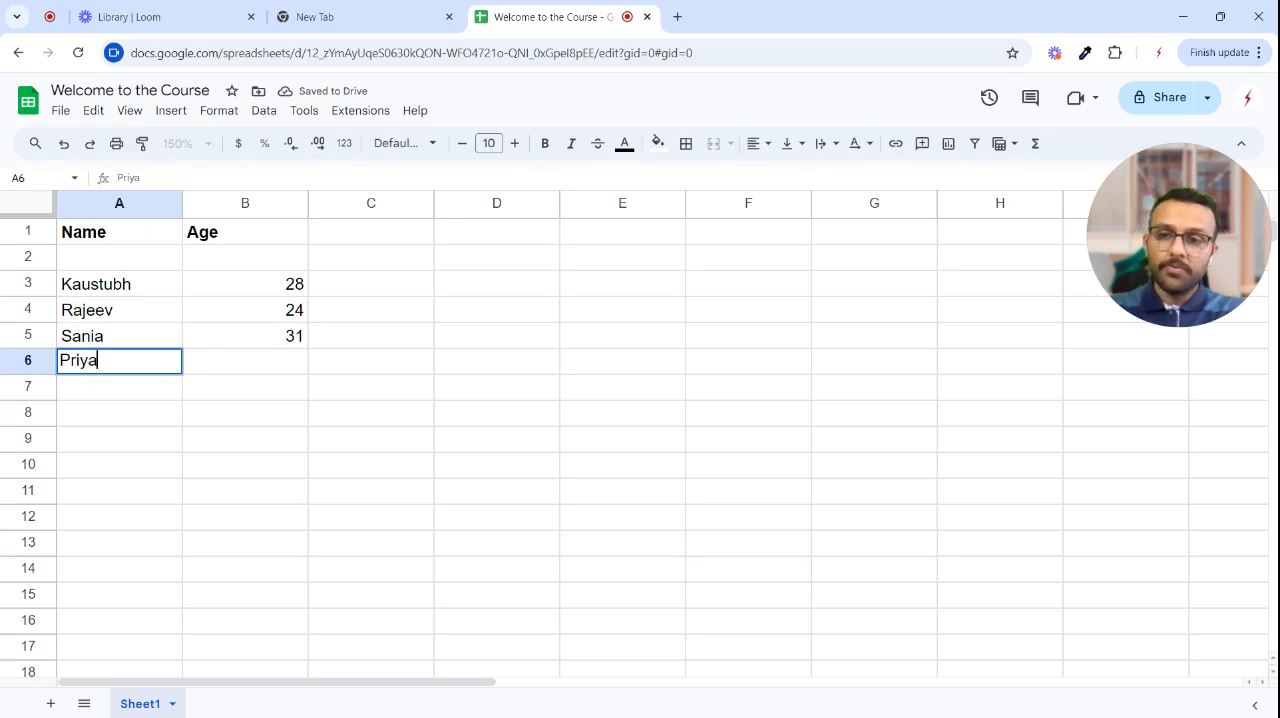
pyautogui.press('Tab')
pyautogui.write('22')
pyautogui.press('Return')
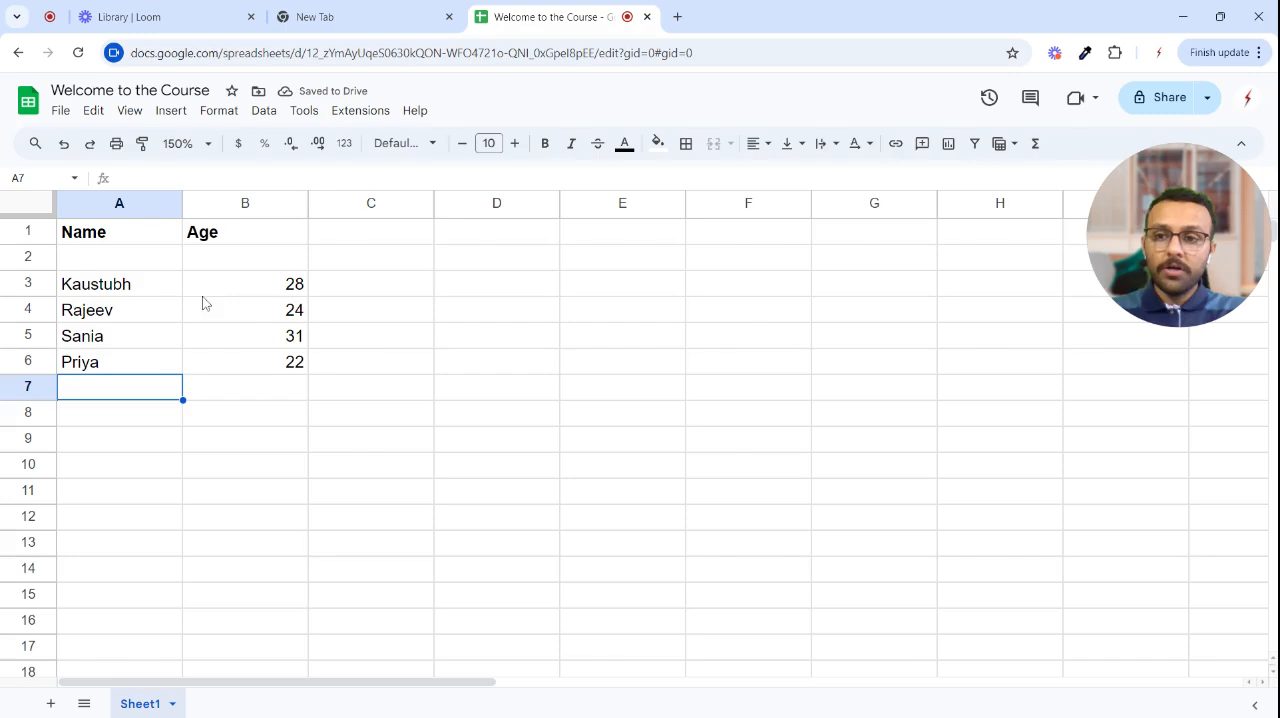
# - Delete the empty row 2 between the headers and the first person's entry
pyautogui.moveTo(108, 244); pyautogui.dragTo(149, 263)
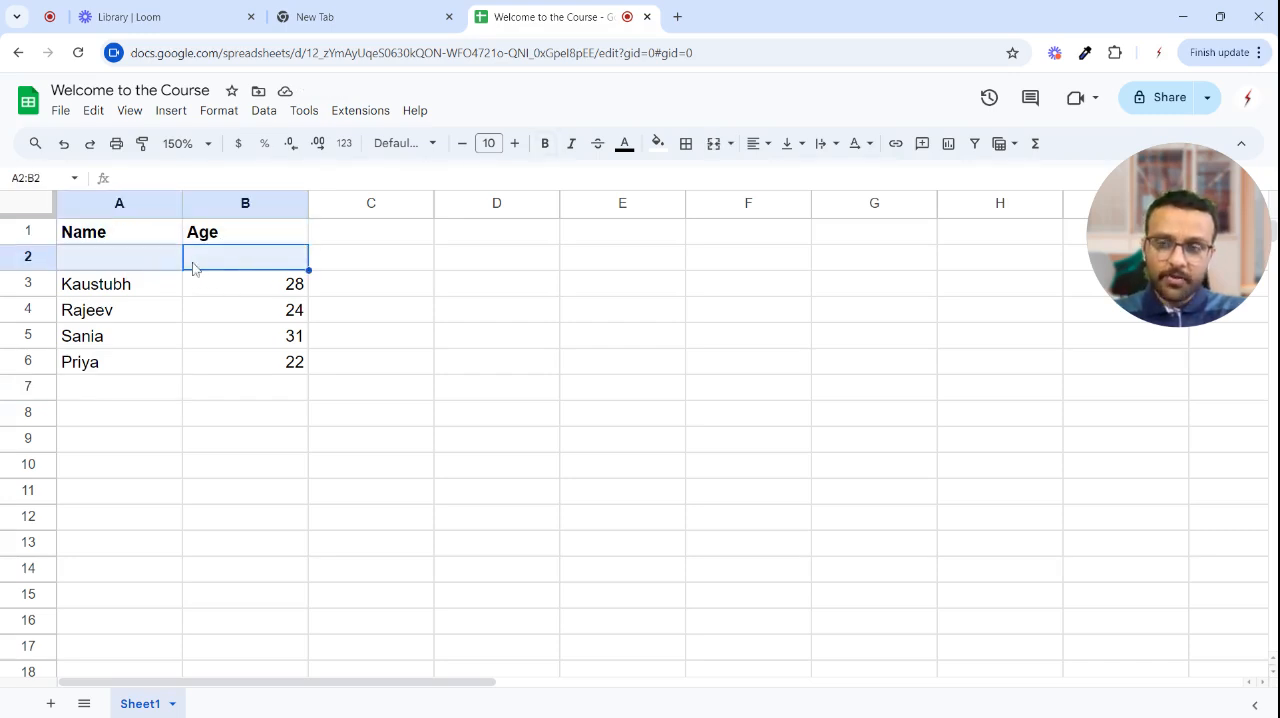
pyautogui.rightClick(43, 257)
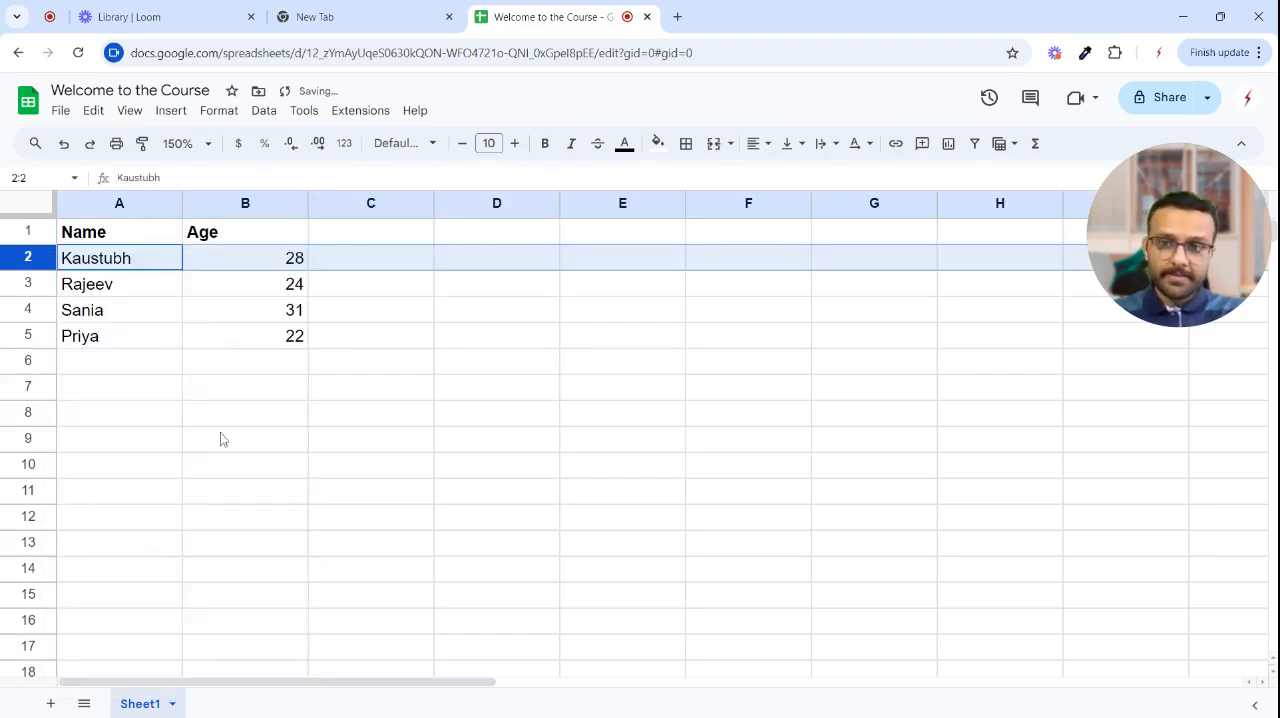
pyautogui.click(345, 364)
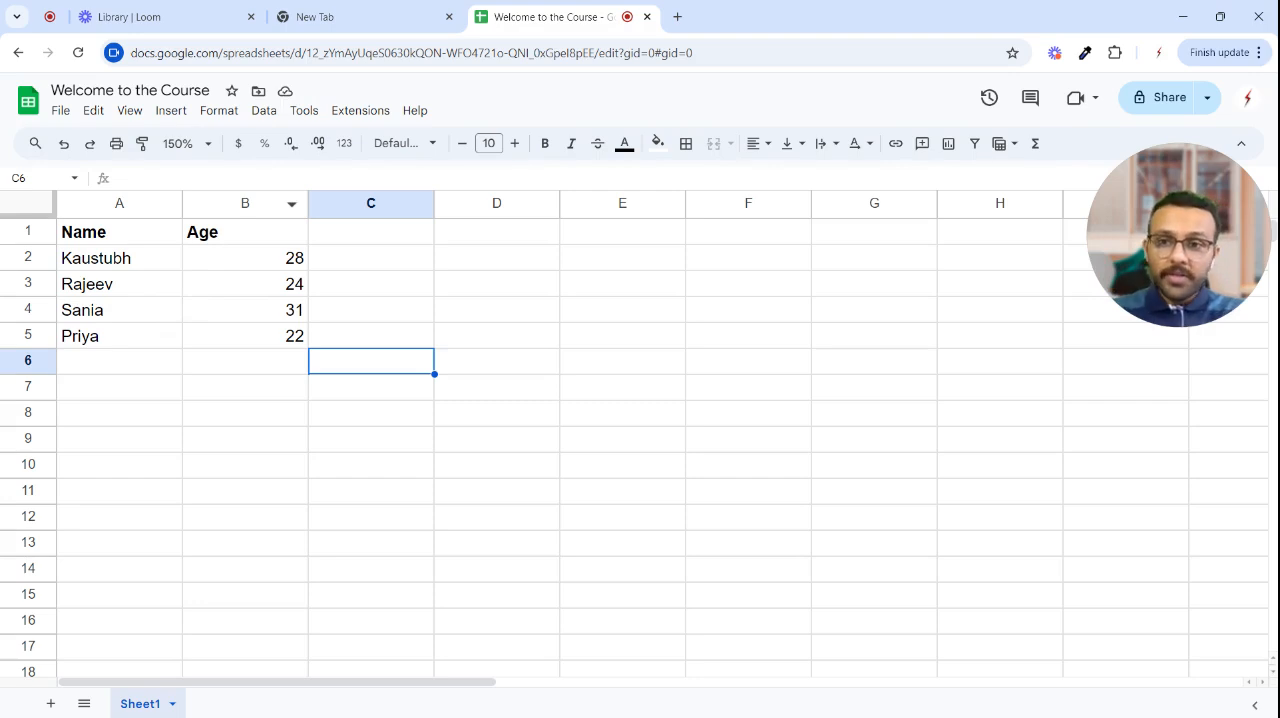
pyautogui.rightClick(160, 203)
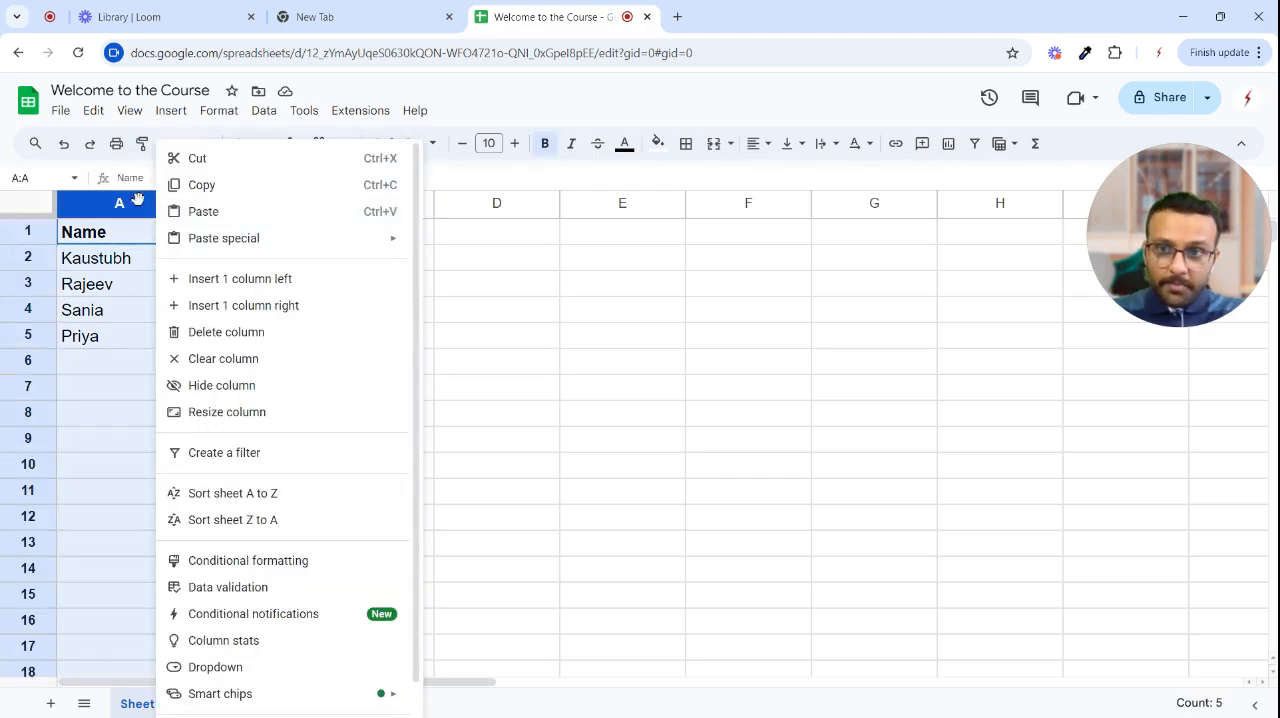
pyautogui.click(123, 255)
pyautogui.moveTo(126, 204); pyautogui.dragTo(200, 206)
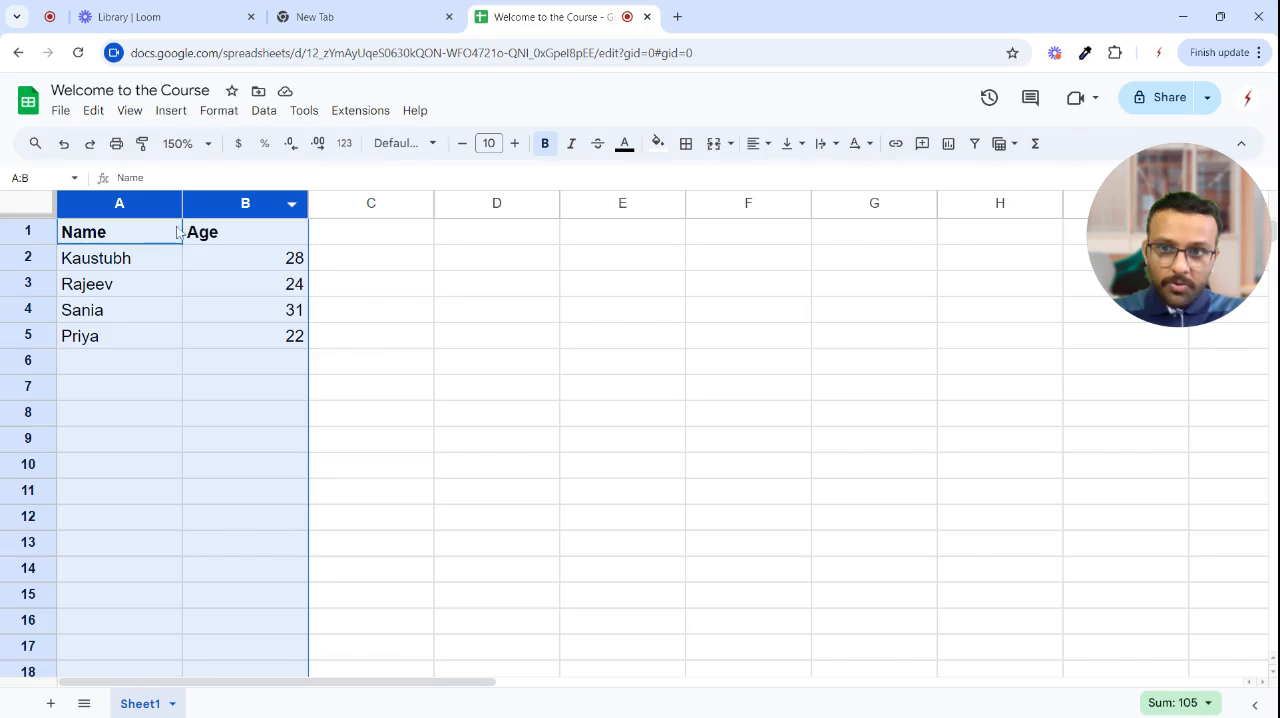
pyautogui.click(241, 288)
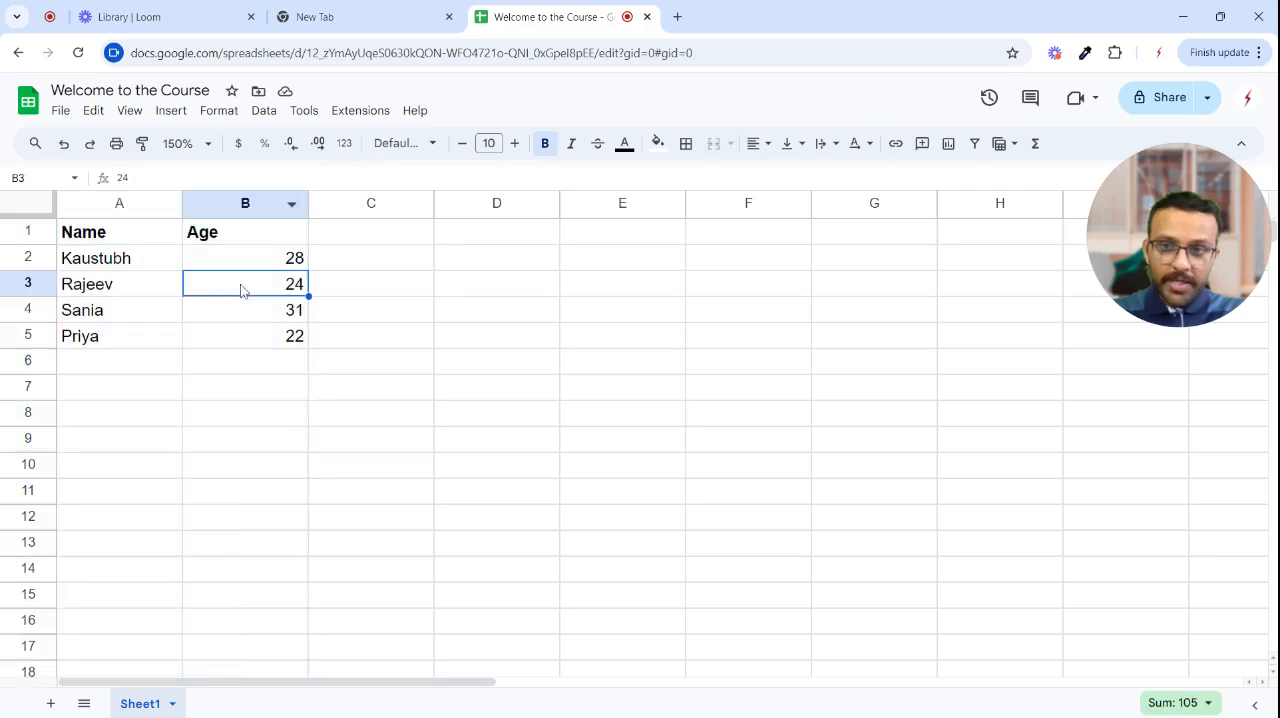
# - Insert a column between Name and Age and give it the header City in B1
pyautogui.rightClick(217, 206)
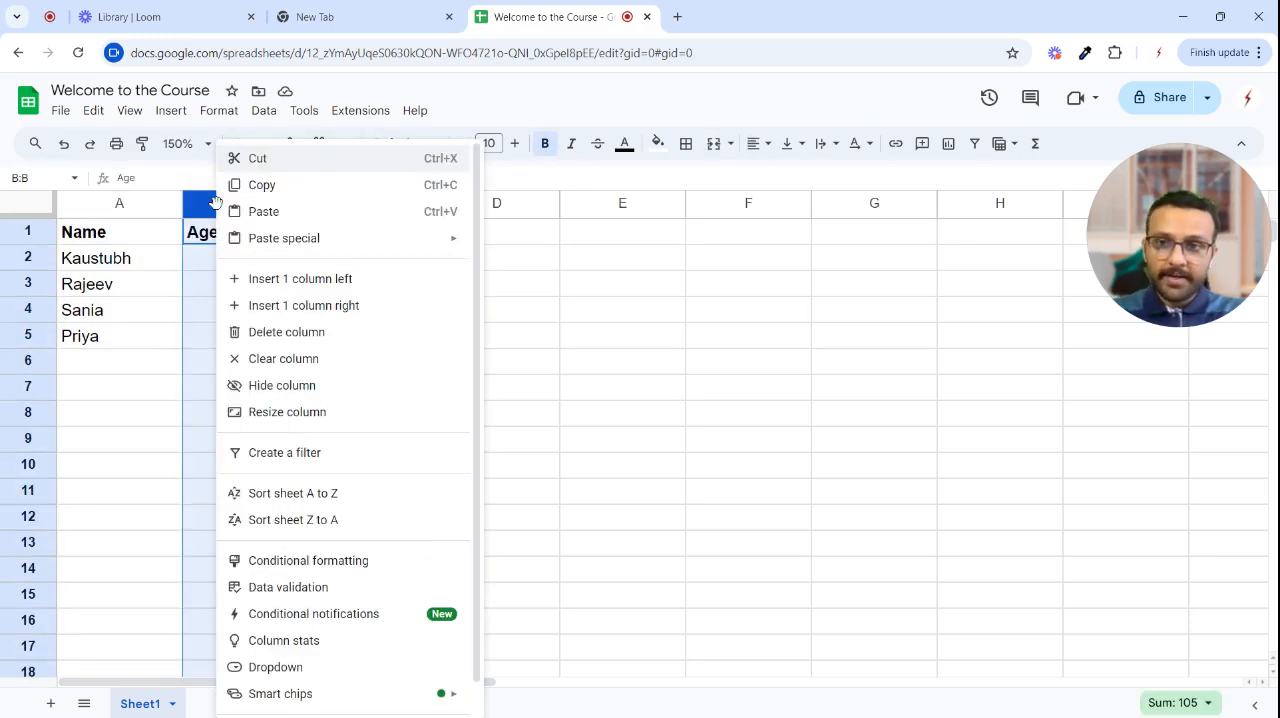
pyautogui.click(338, 283)
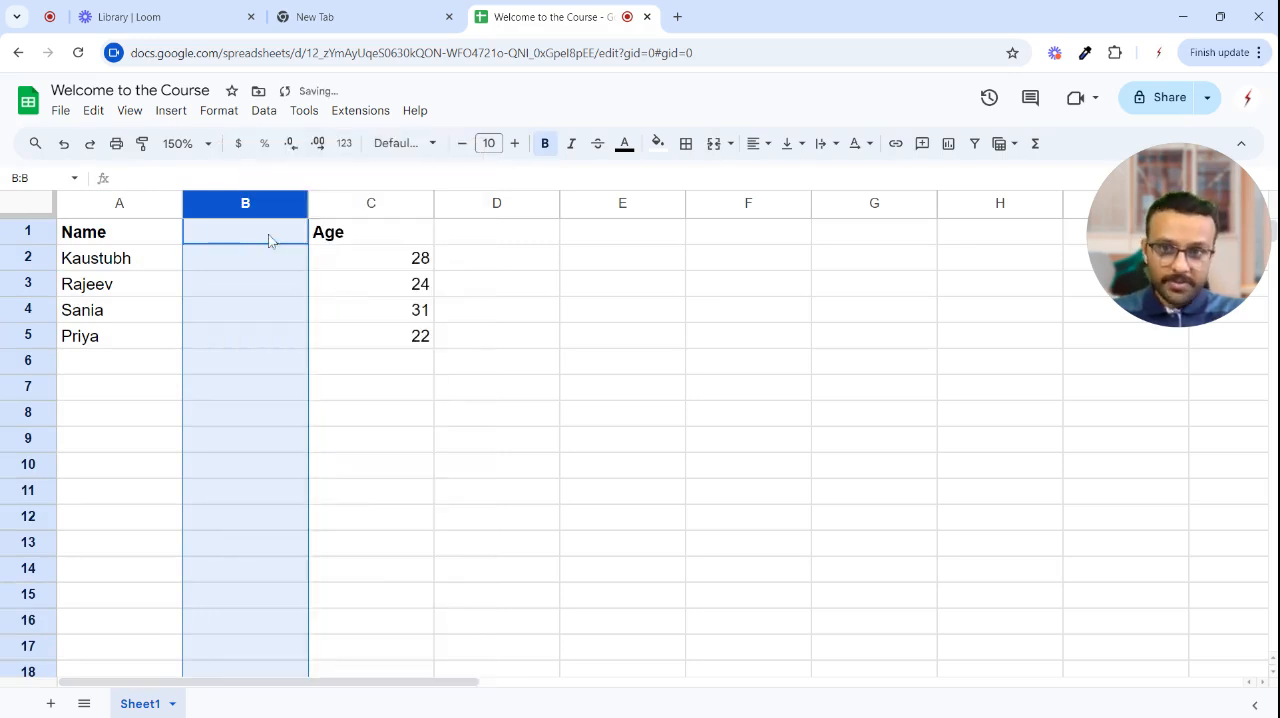
pyautogui.click(360, 344)
pyautogui.click(257, 243)
pyautogui.write('Ci')
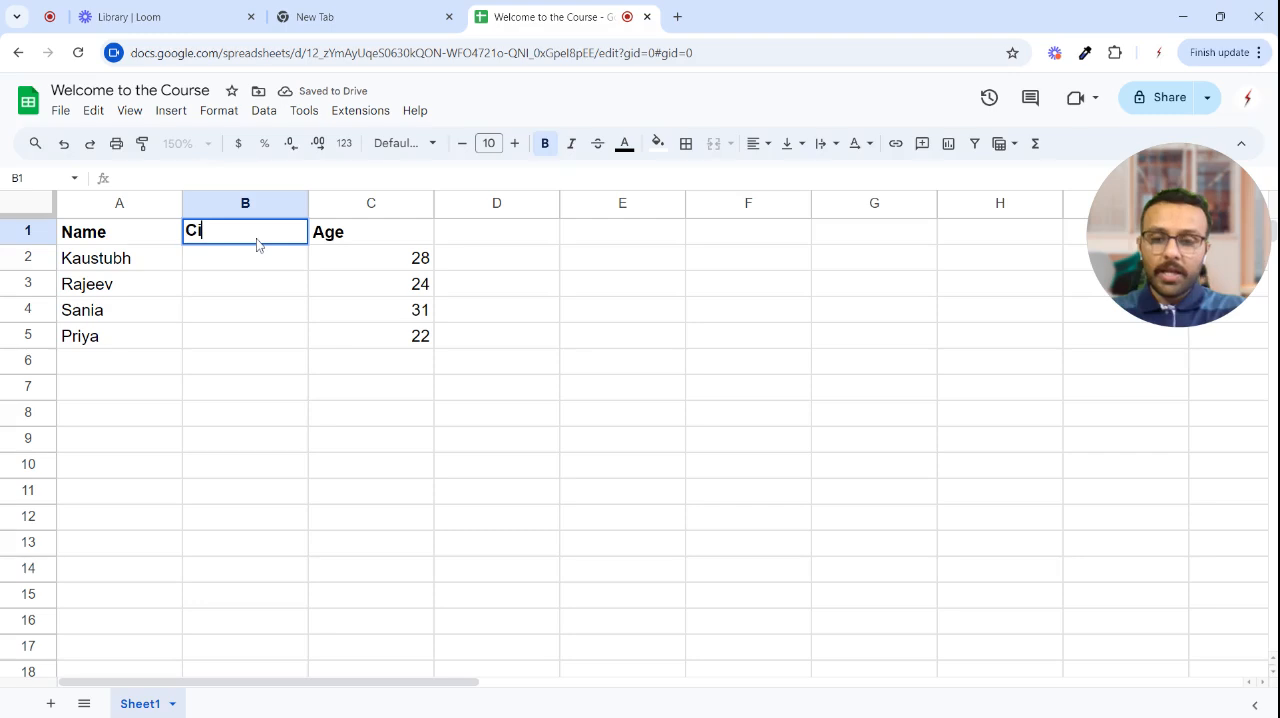
pyautogui.write('ty')
pyautogui.press('Return')
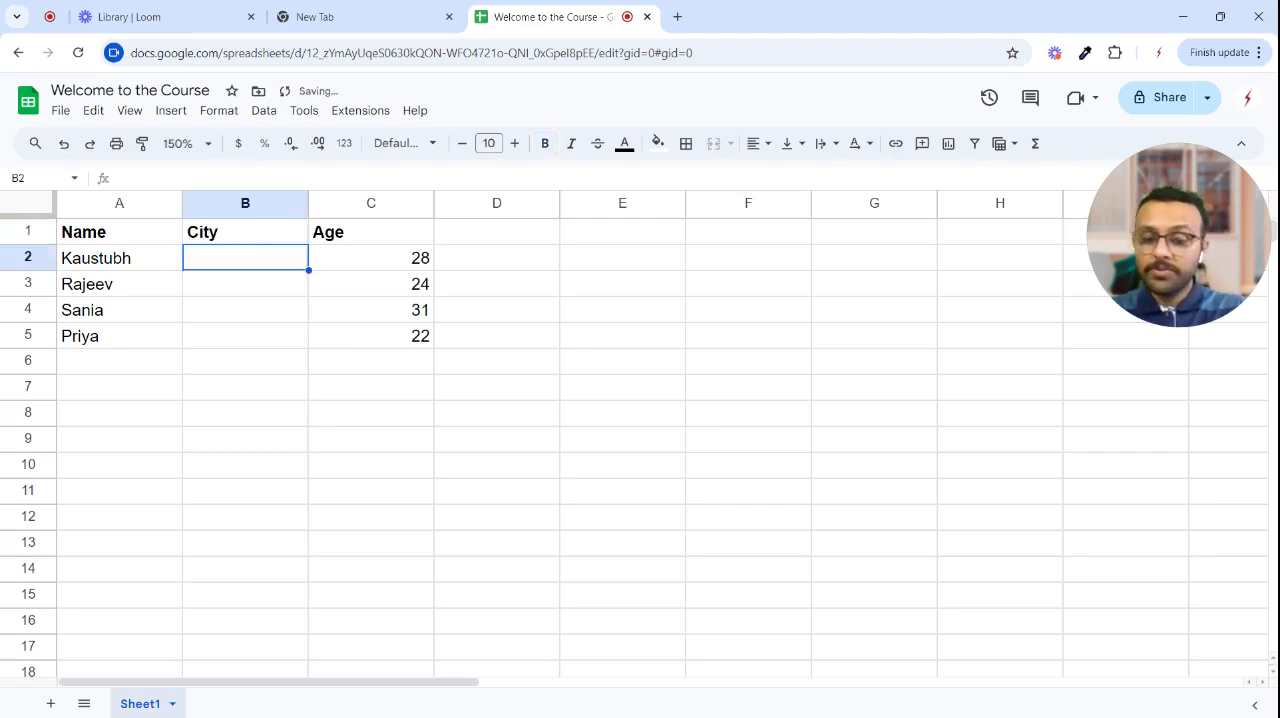
# - Fill the City column in B2 to B5 with Bengaluru, Jaipur, Siliguri and Mumbai
pyautogui.write('Bengaluru')
pyautogui.press('Return')
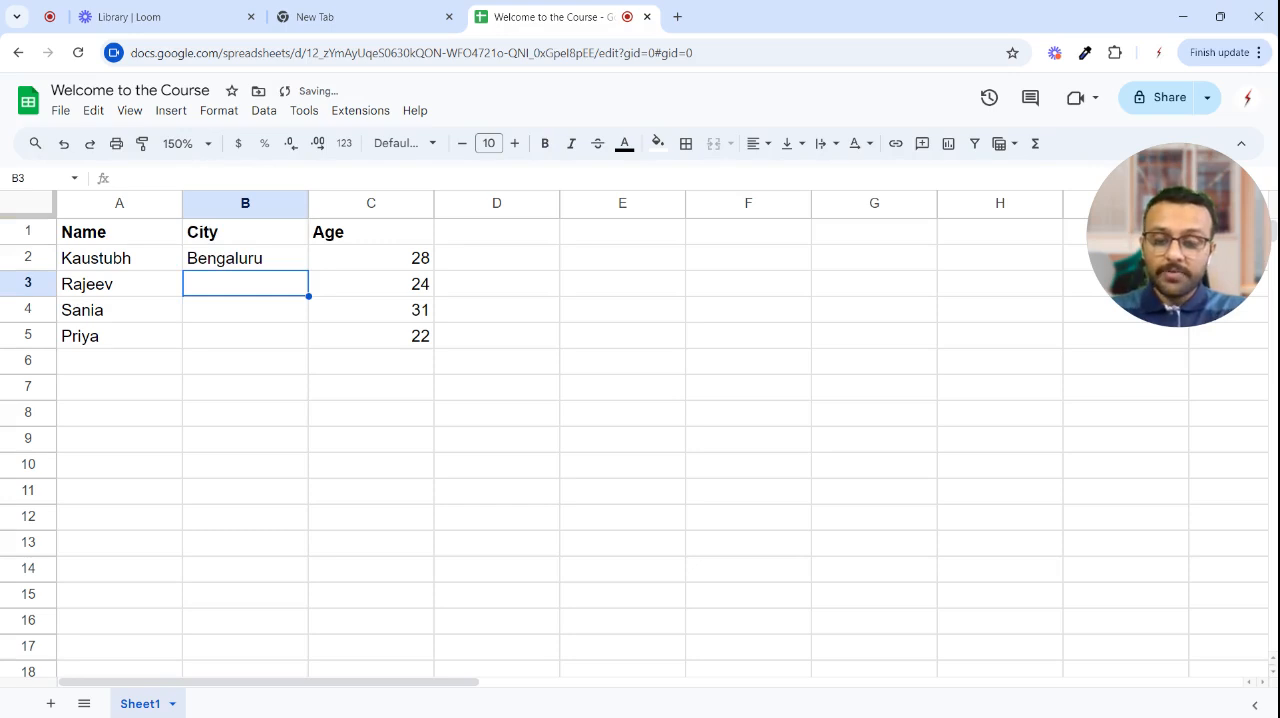
pyautogui.write('Jaipur')
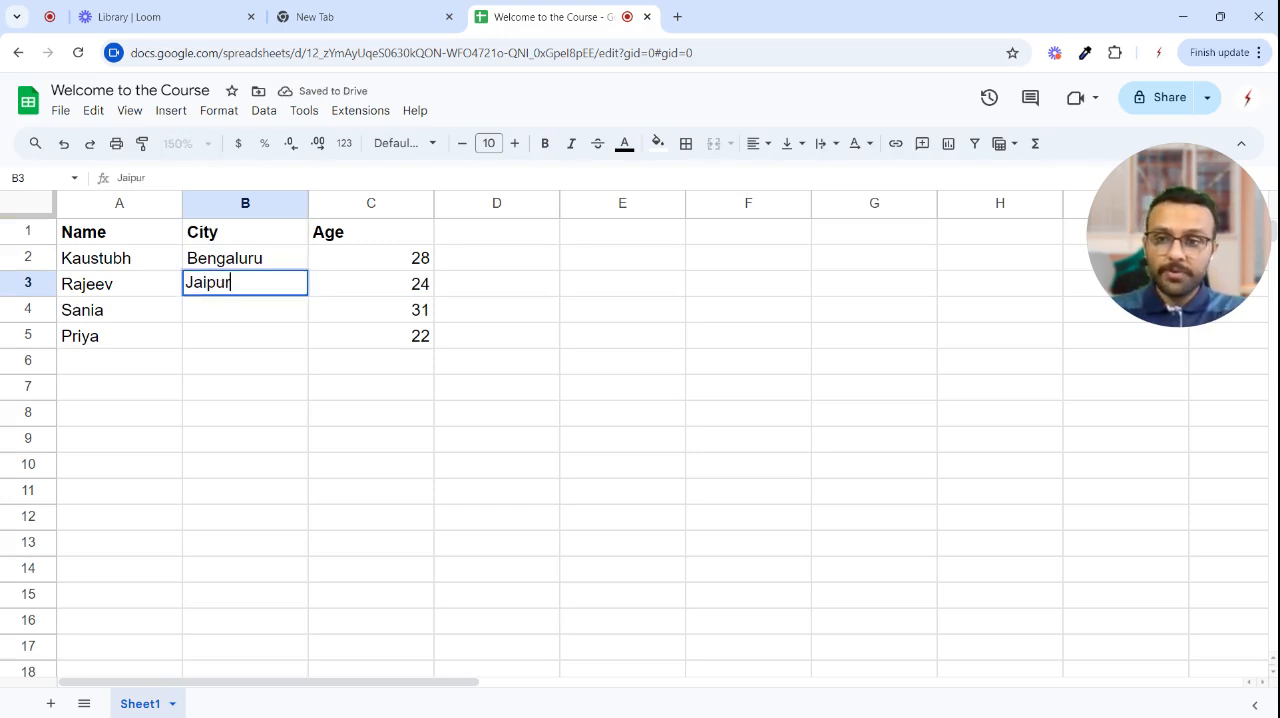
pyautogui.press('Return')
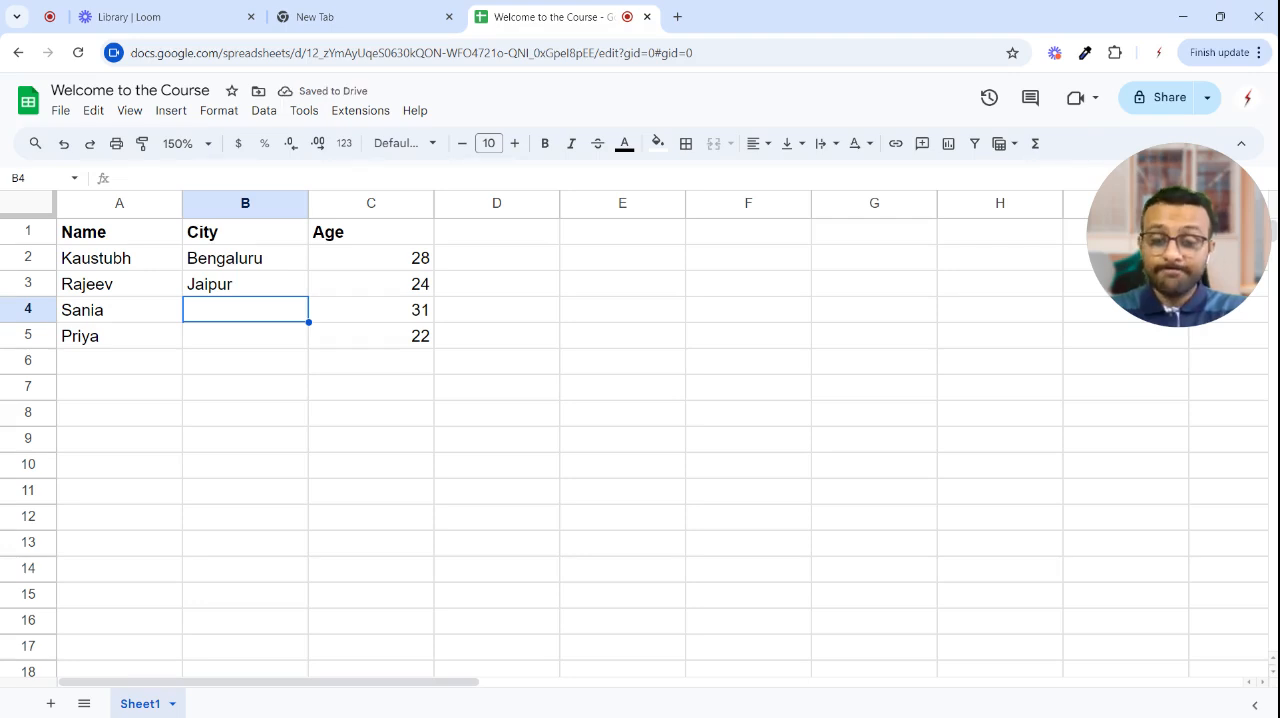
pyautogui.write('S')
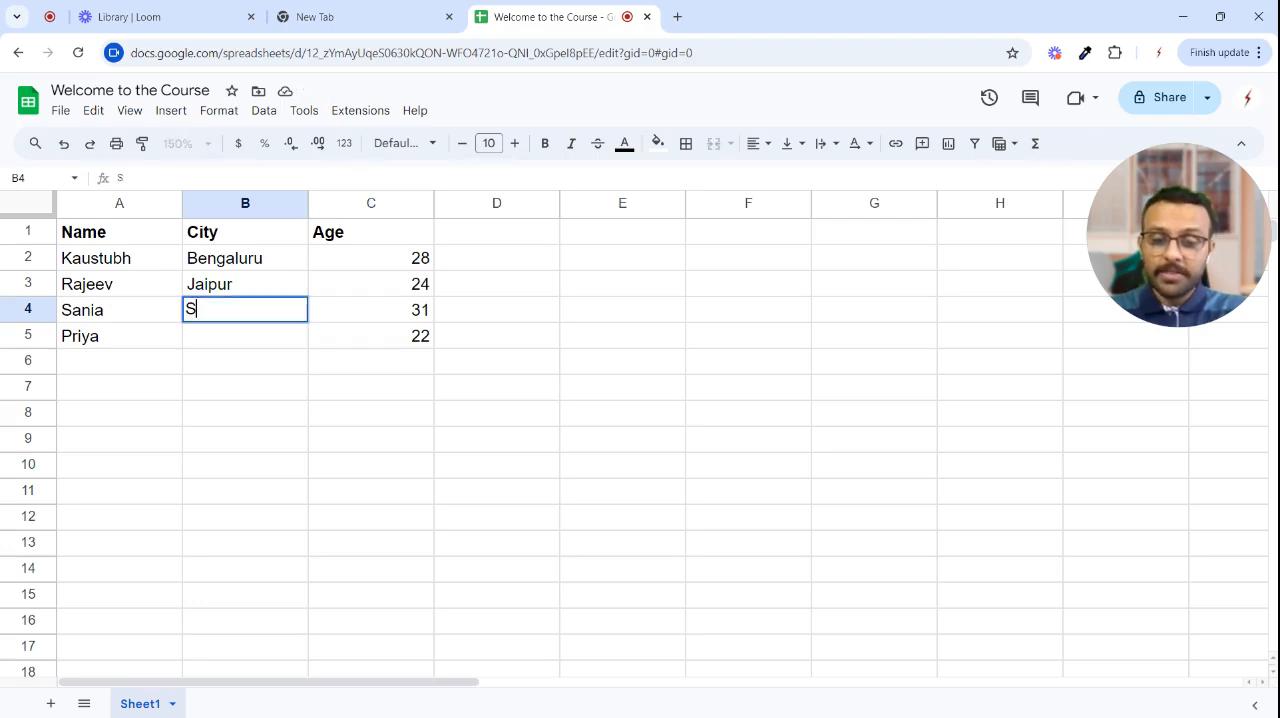
pyautogui.write('iliguri')
pyautogui.press('Return')
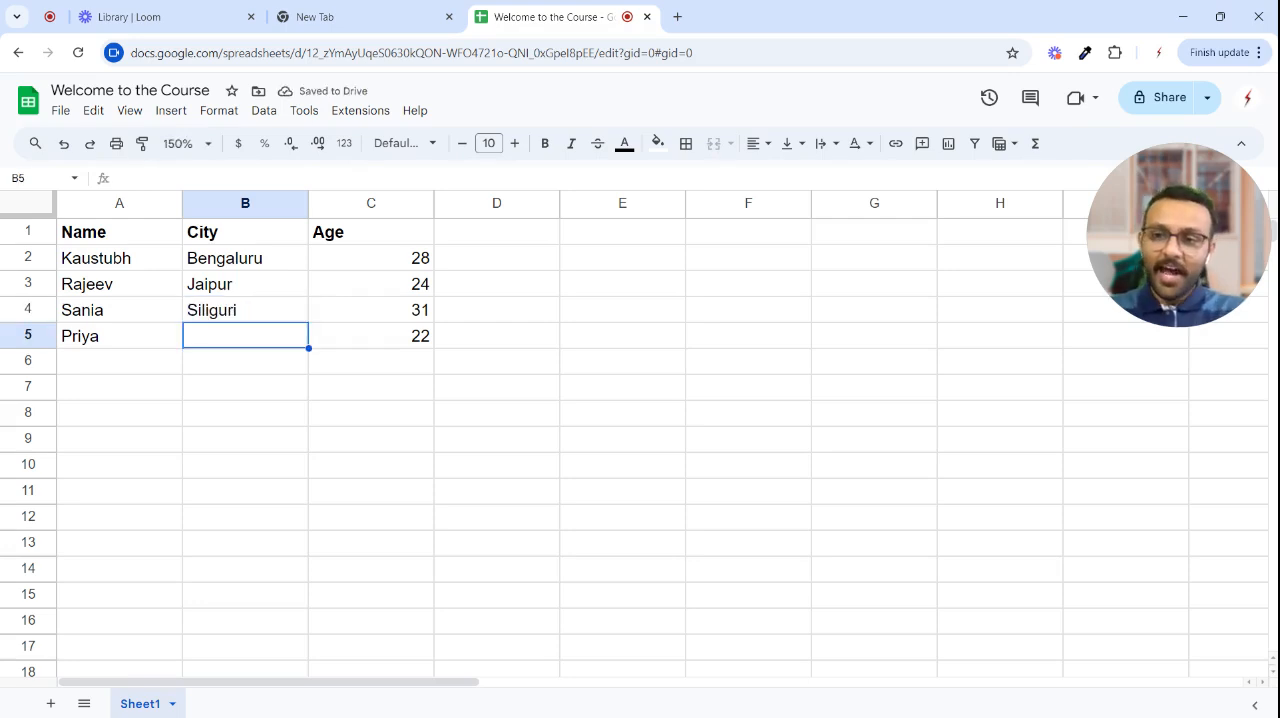
pyautogui.write('Mumbai')
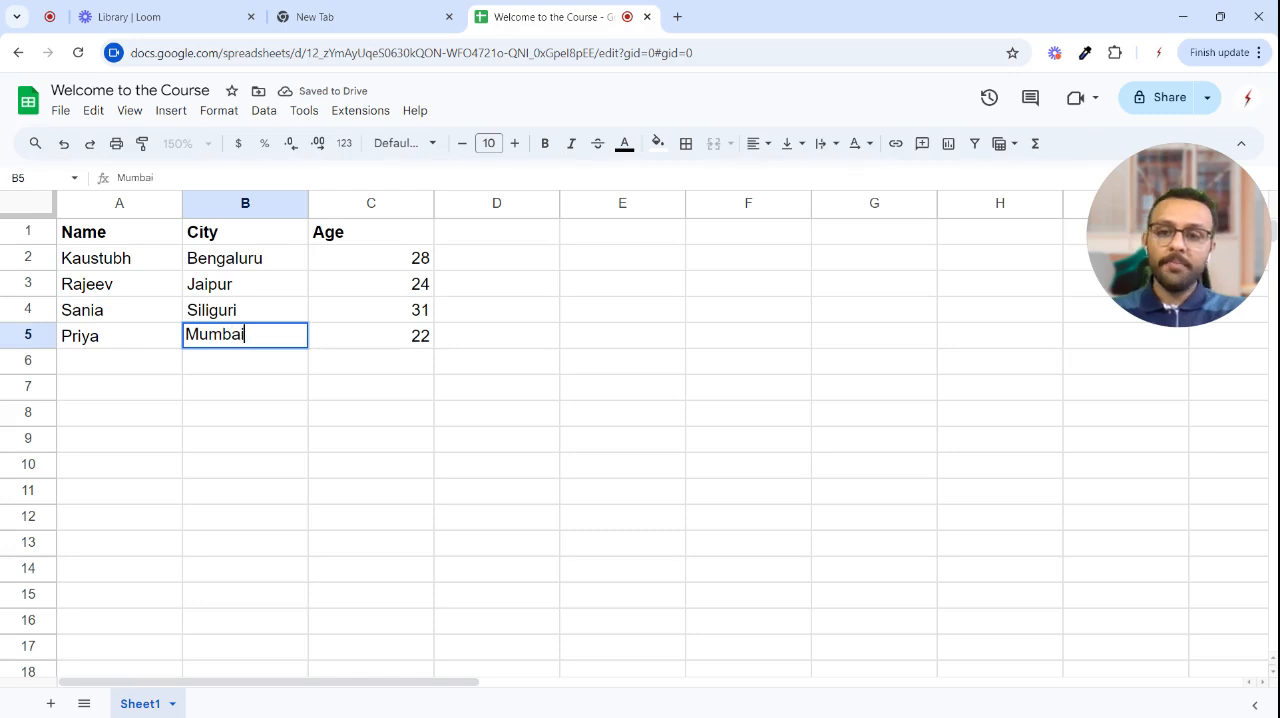
pyautogui.press('Return')
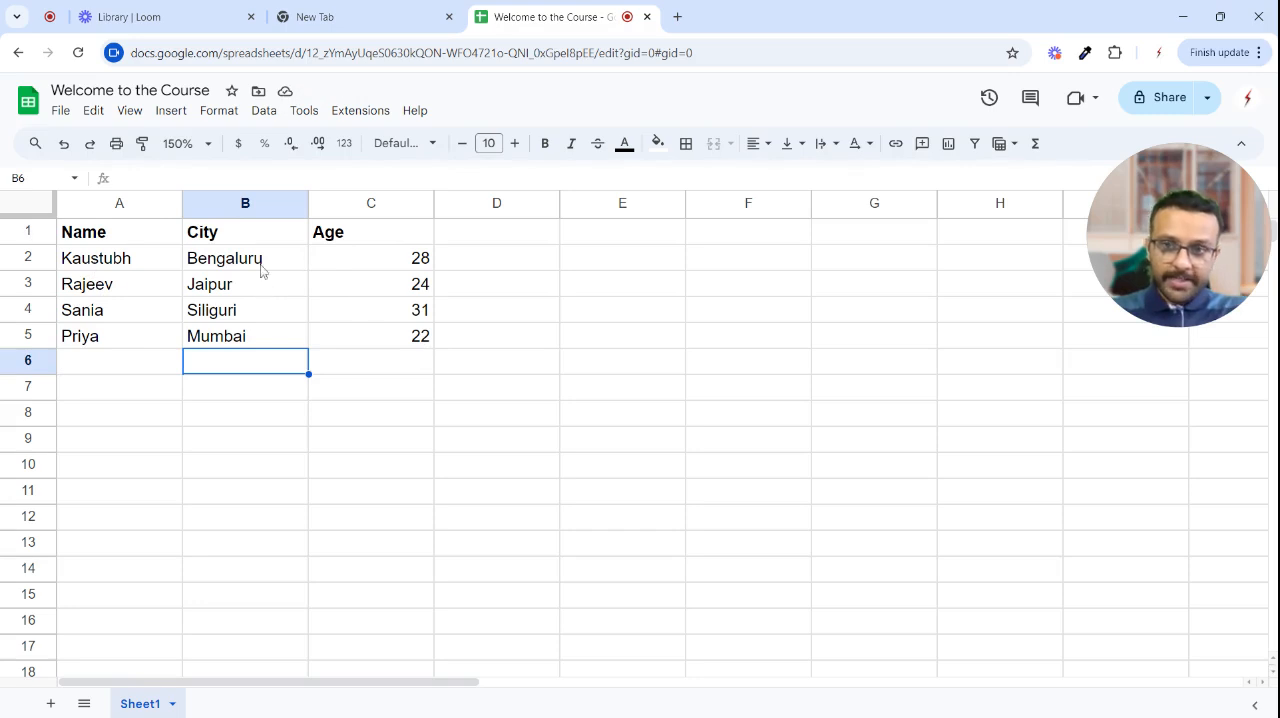
# - Freeze the header row 1 and check that it stays in place when the sheet scrolls
pyautogui.click(38, 231)
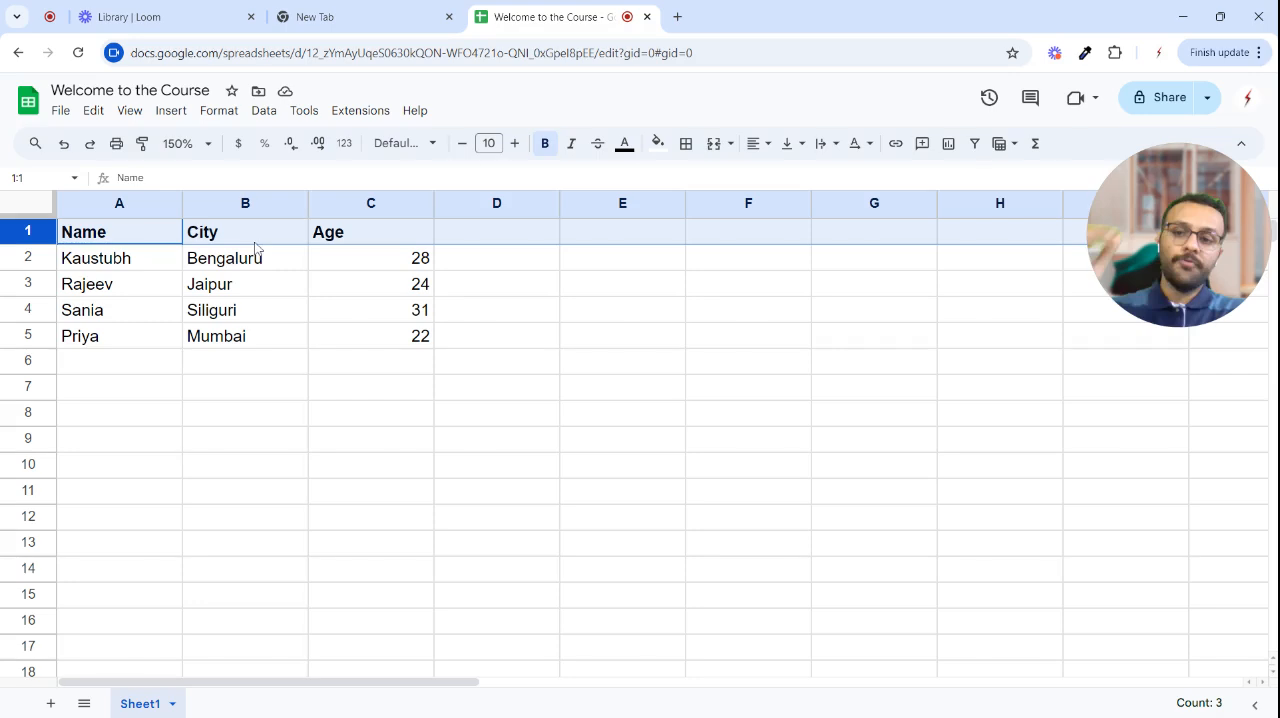
pyautogui.click(137, 112)
pyautogui.moveTo(162, 167)
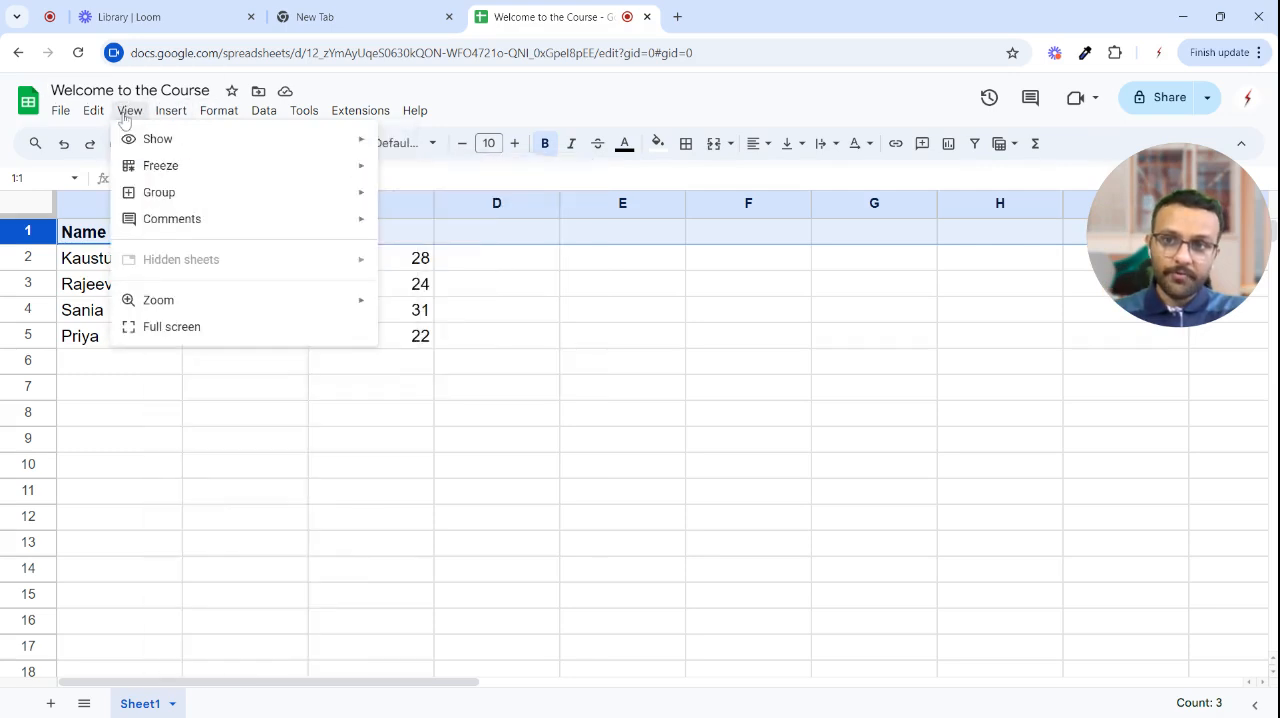
pyautogui.click(443, 212)
pyautogui.click(157, 418)
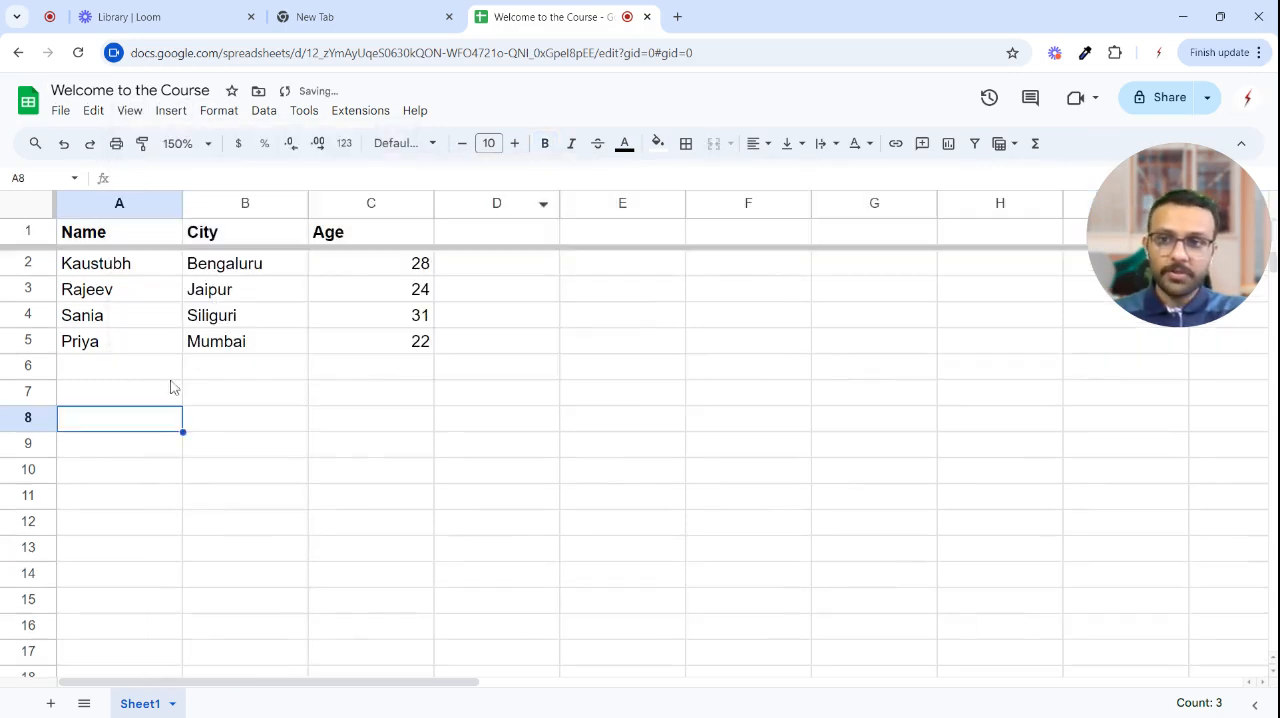
pyautogui.scroll(-6, 177, 377)
pyautogui.scroll(5, 175, 379)
pyautogui.scroll(2, 177, 378)
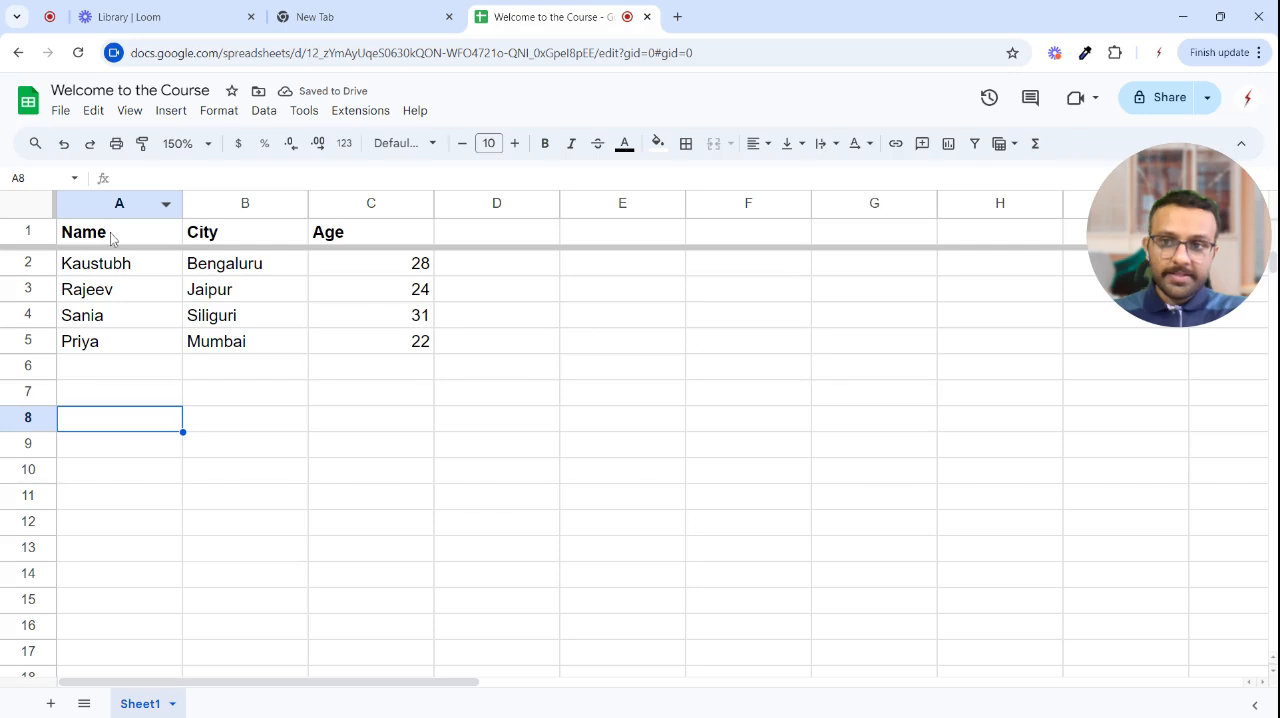
pyautogui.click(143, 111)
pyautogui.click(243, 447)
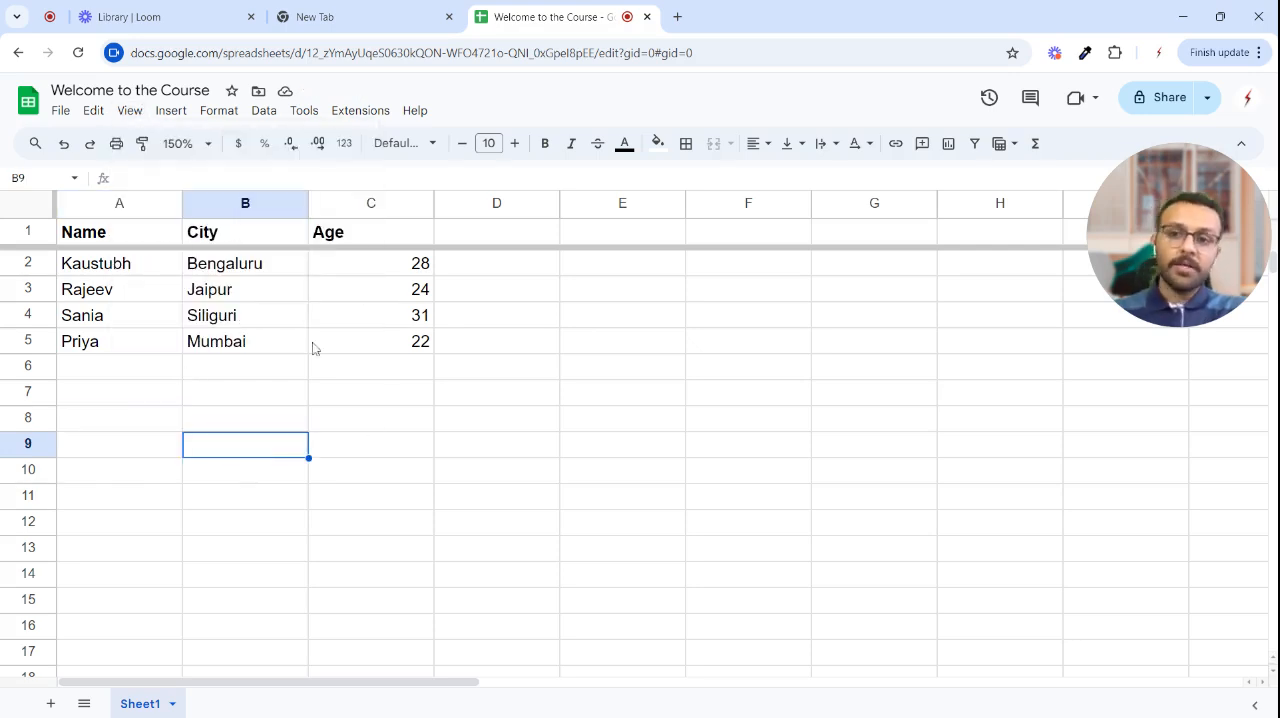
# - Move the whole Age column in front of the City column
pyautogui.click(352, 208)
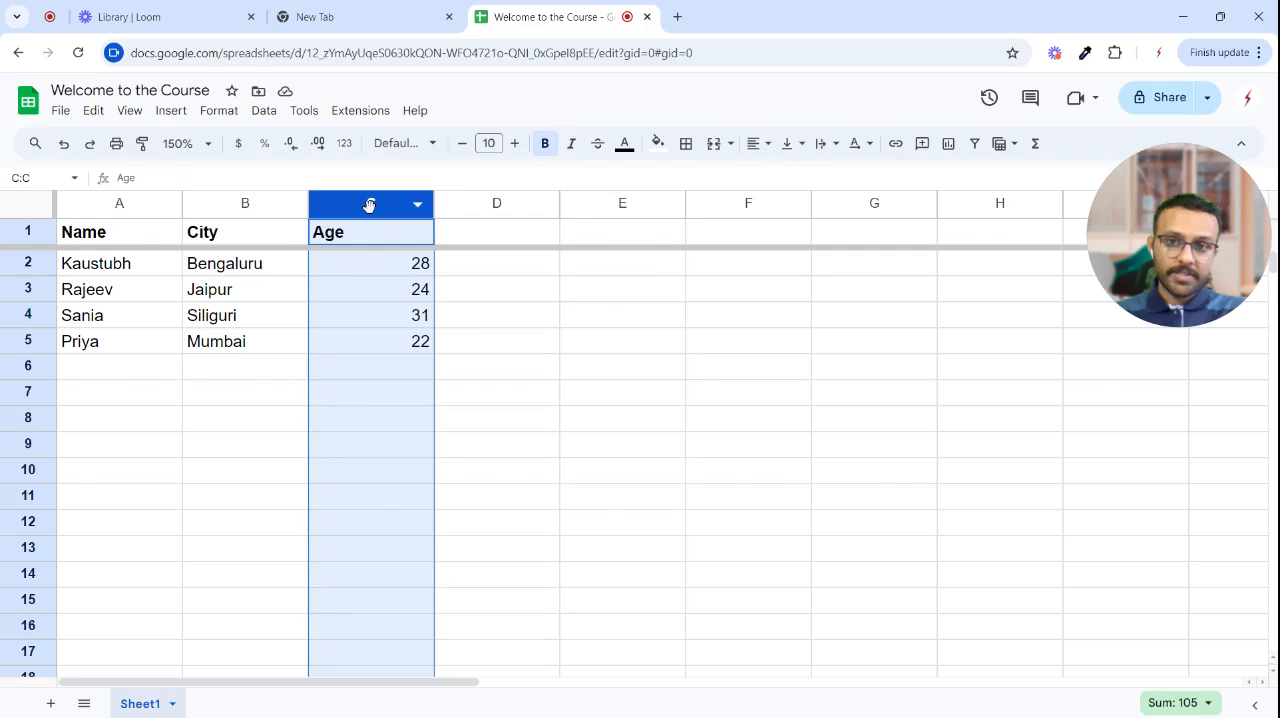
pyautogui.moveTo(371, 203); pyautogui.dragTo(229, 212)
pyautogui.click(369, 316)
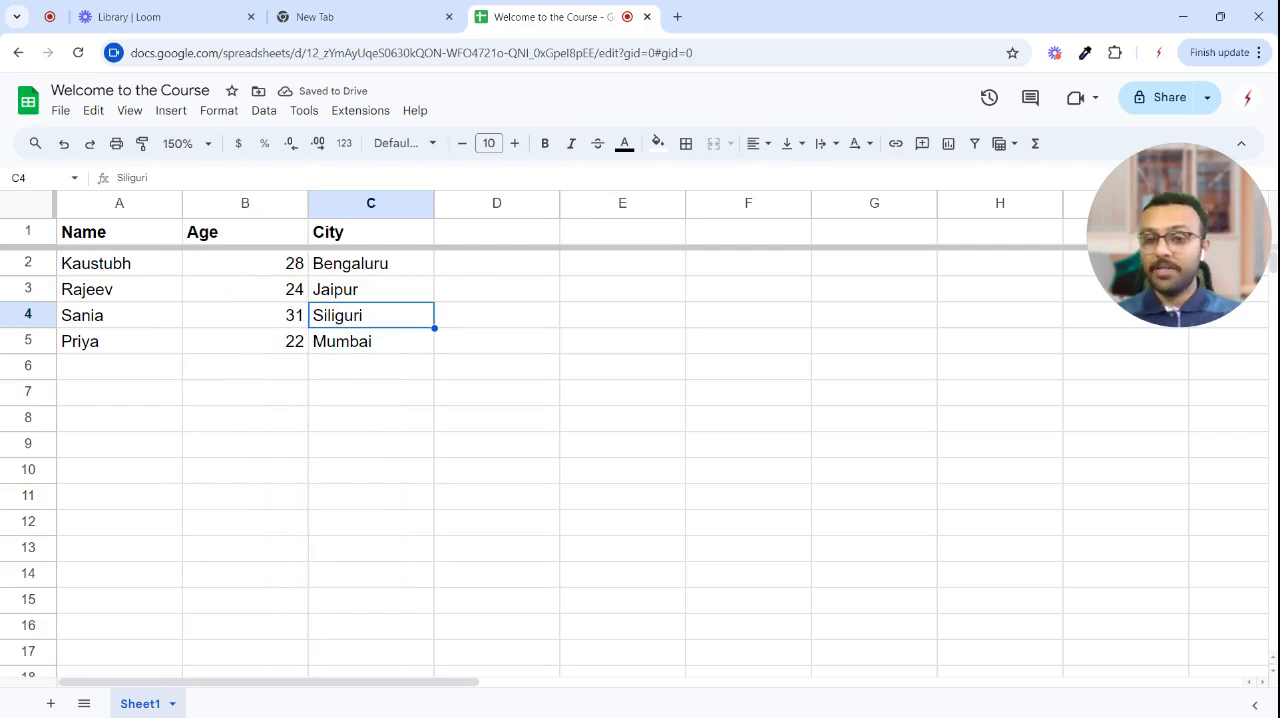
pyautogui.moveTo(1168, 236); pyautogui.dragTo(1188, 200)
pyautogui.click(503, 400)
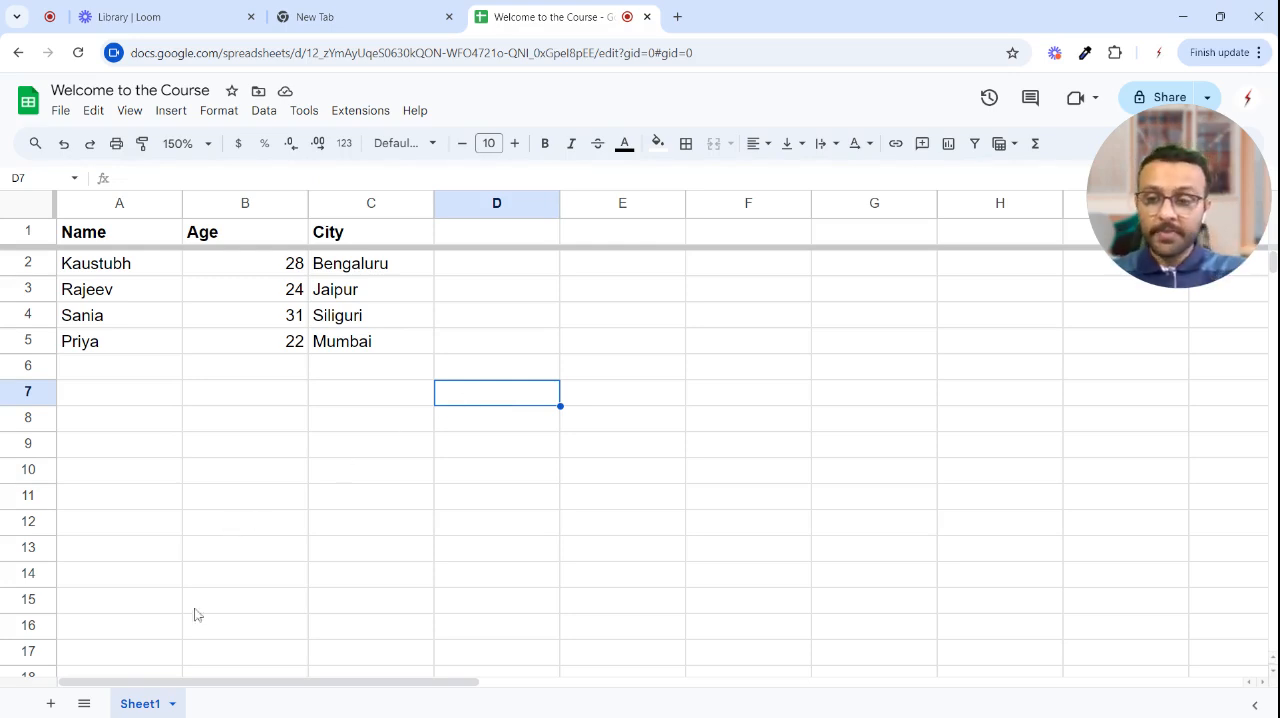
# - Rename the sheet Sheet1 as Age Groups
pyautogui.doubleClick(135, 705)
pyautogui.write('Age Groups')
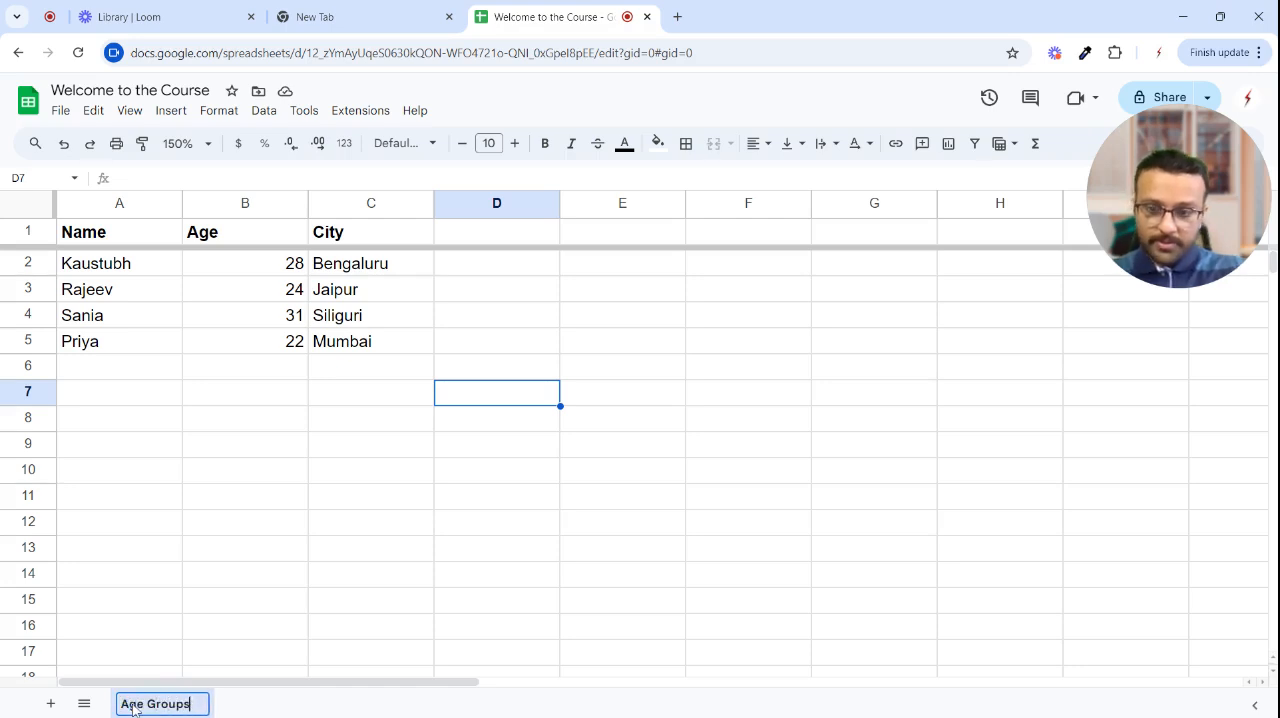
pyautogui.press('Return')
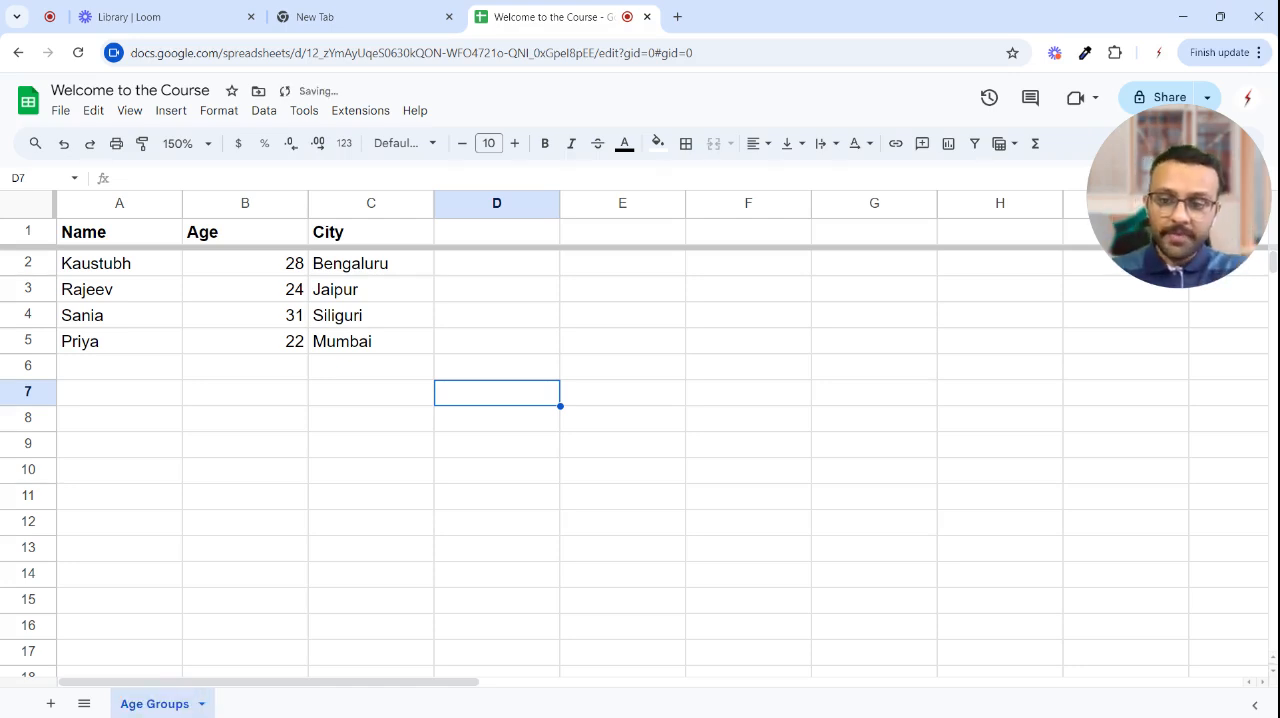
# - Add a second sheet to the spreadsheet and name it Index Numbers
pyautogui.click(50, 703)
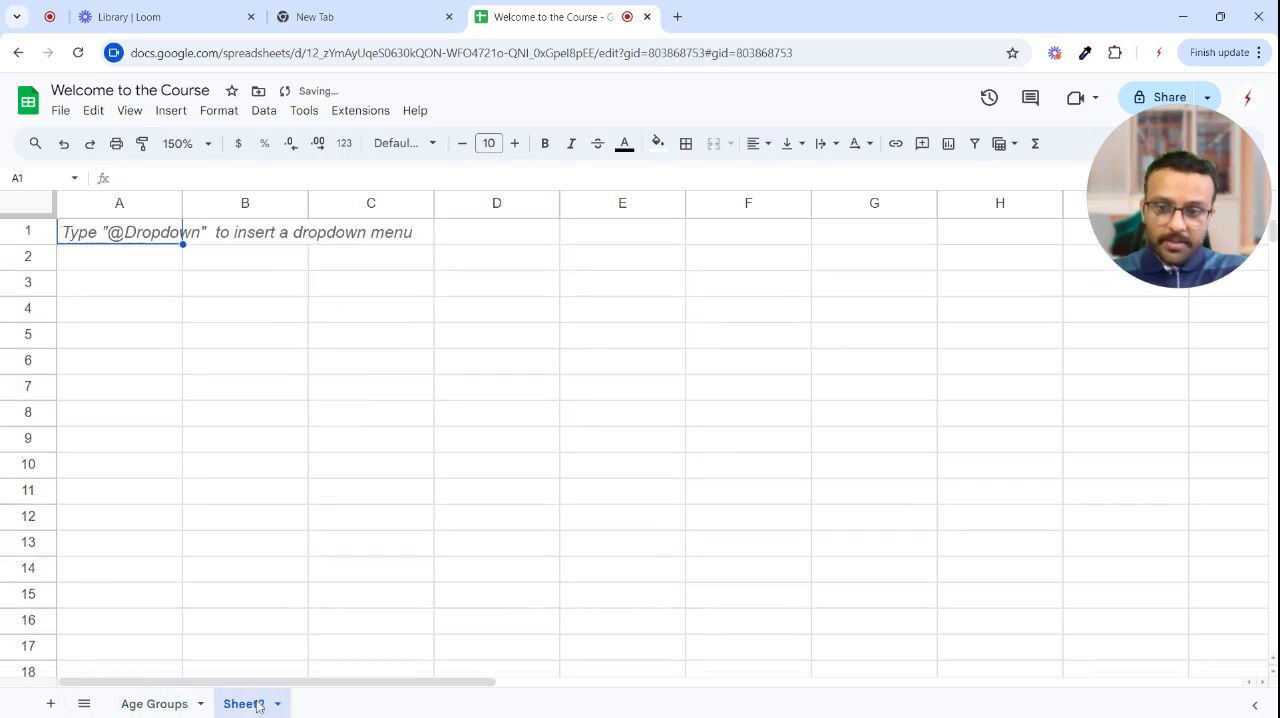
pyautogui.doubleClick(245, 704)
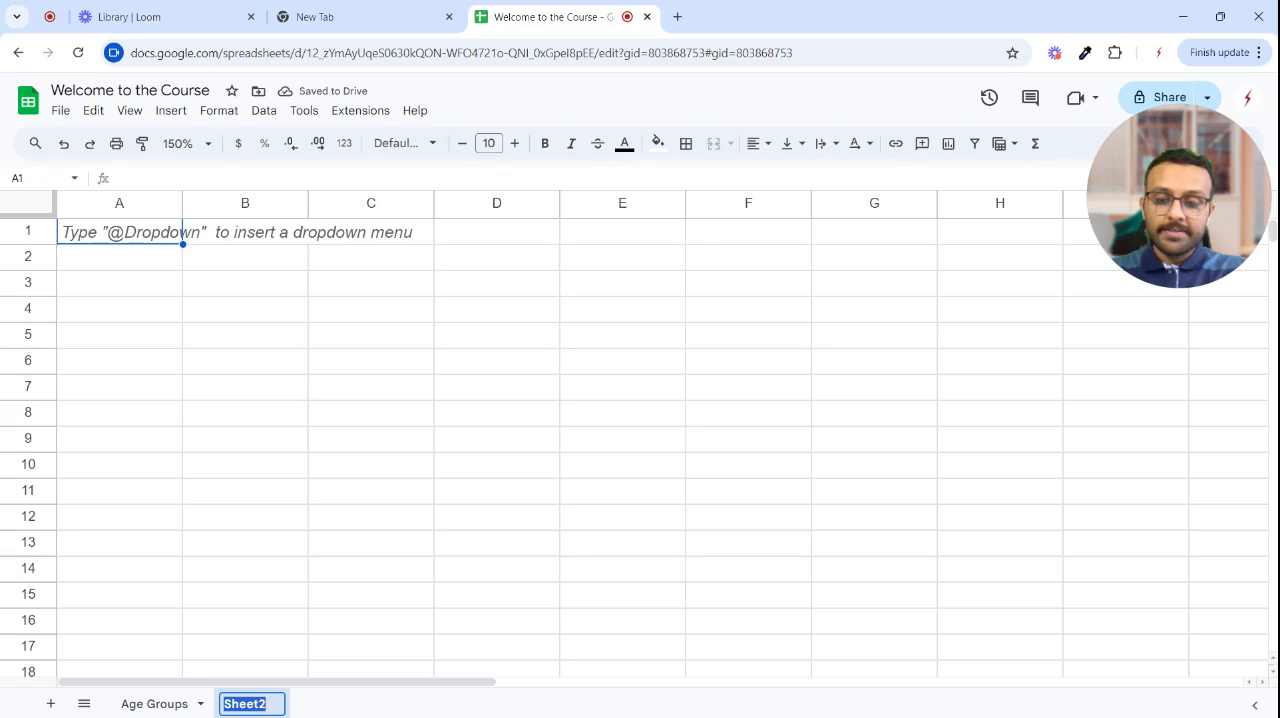
pyautogui.write('Index Num')
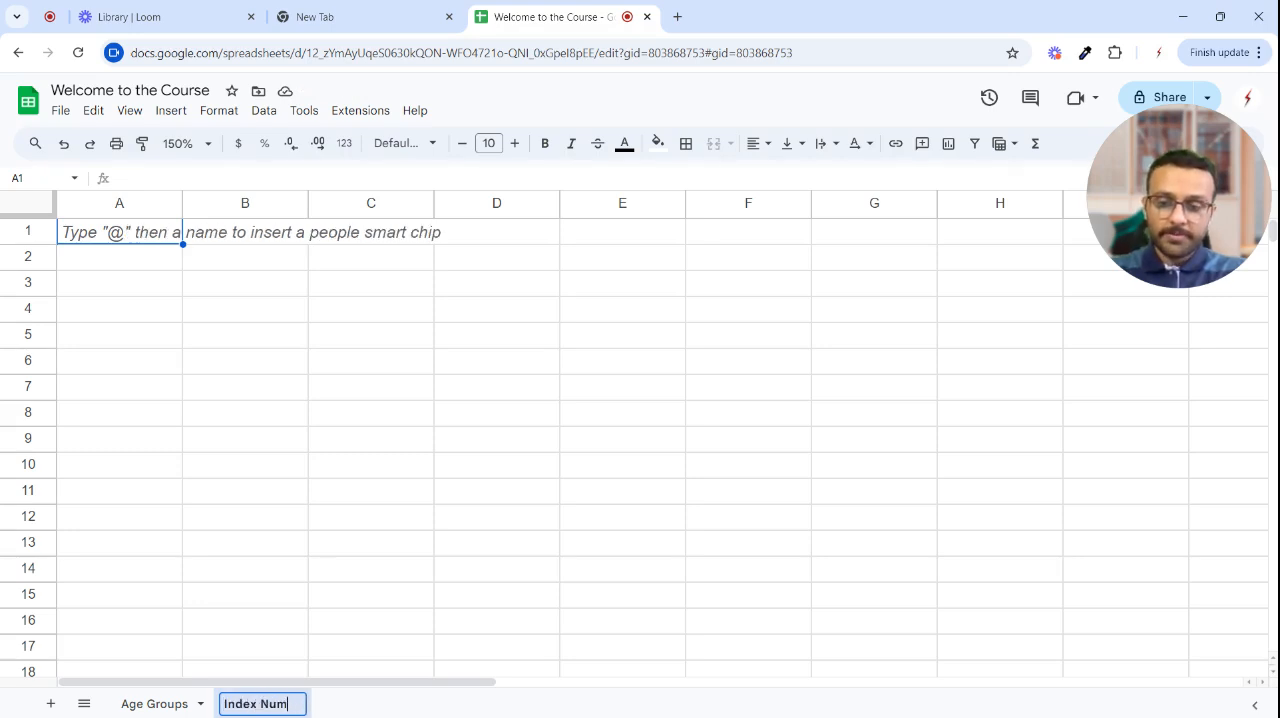
pyautogui.write('bers')
pyautogui.press('Return')
pyautogui.click(145, 312)
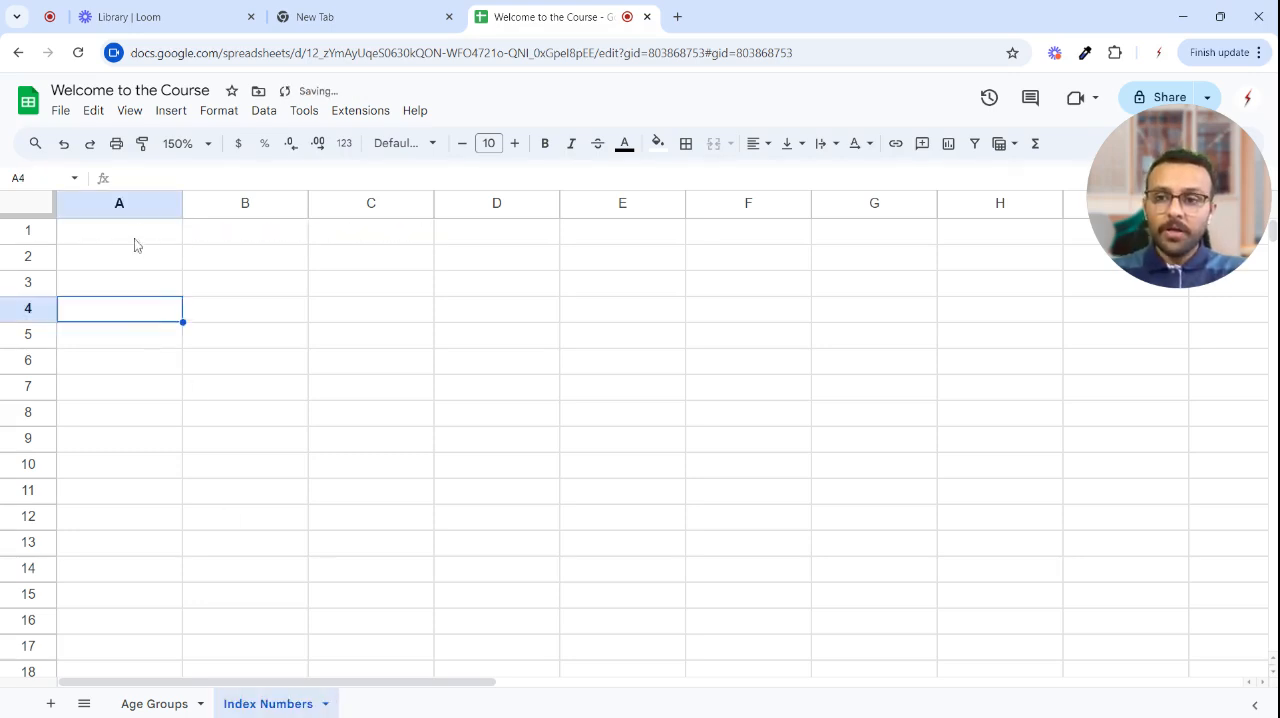
# - Enter the header Objects in A1 of the Index Numbers sheet
pyautogui.click(134, 238)
pyautogui.write('Objects')
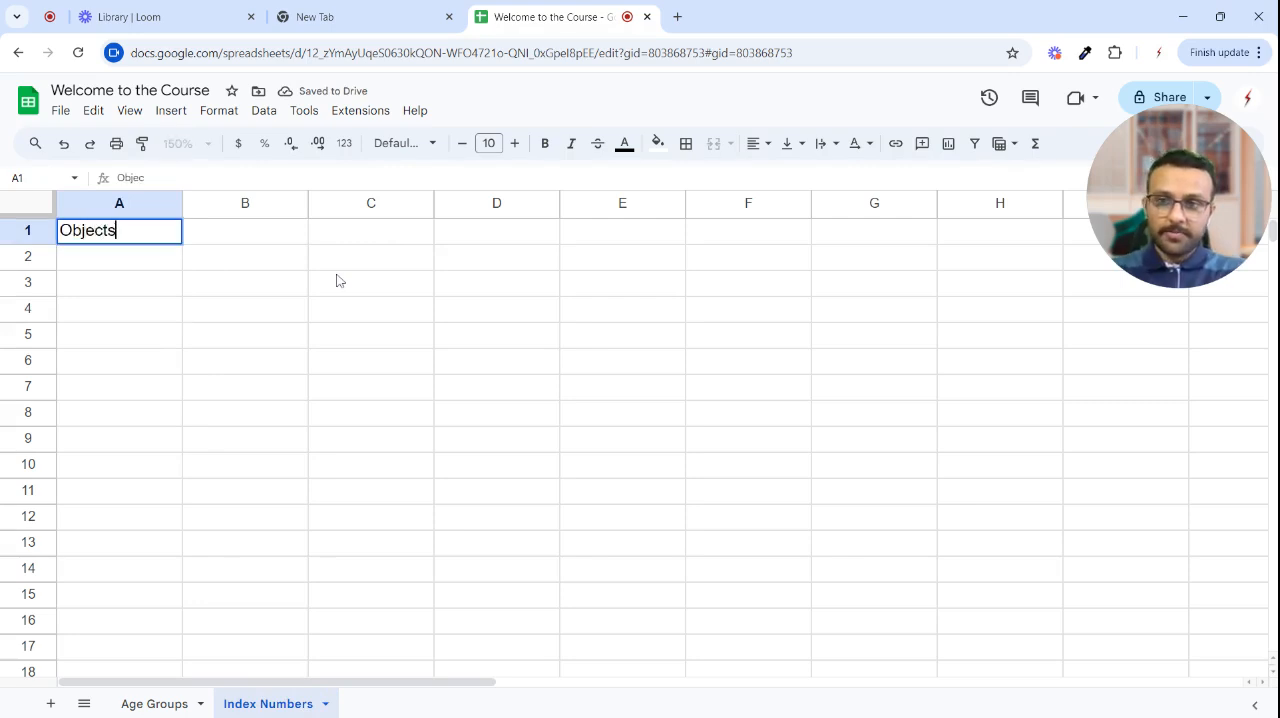
pyautogui.press('Tab')
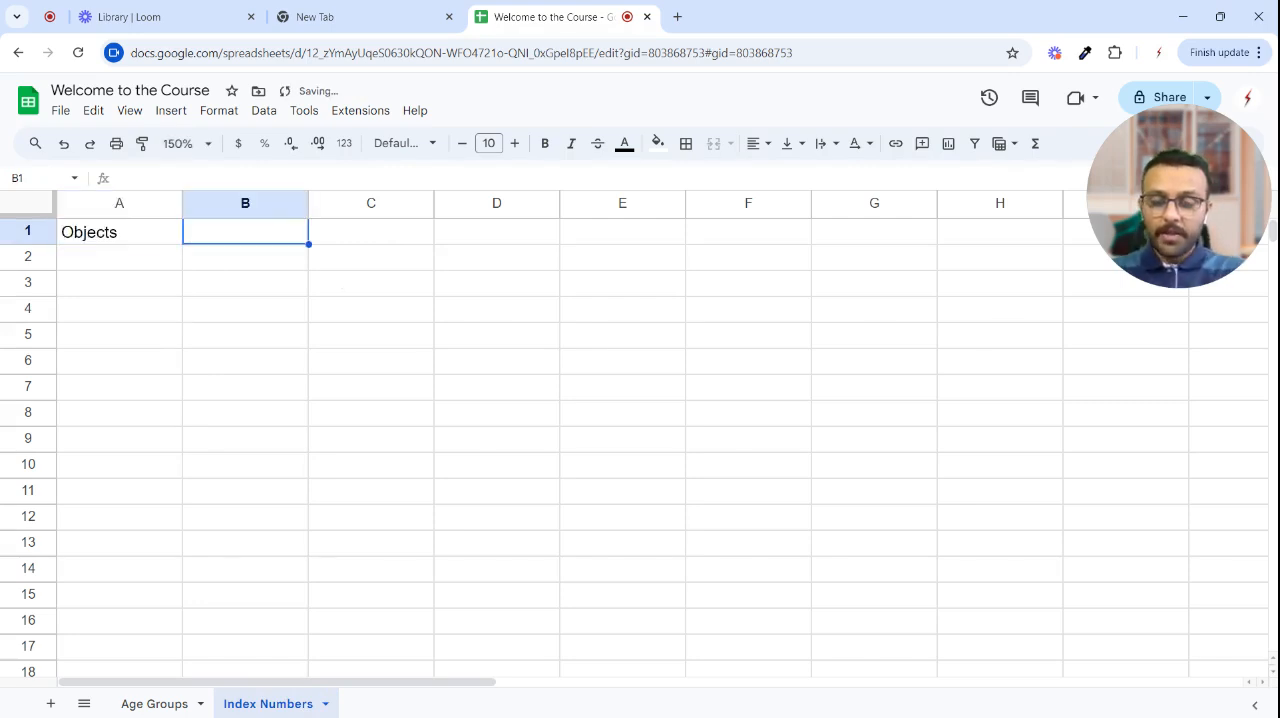
# - Enter the header Price in B1 and make the headers in A1:B1 bold
pyautogui.write('S')
pyautogui.press('BackSpace')
pyautogui.write('Price')
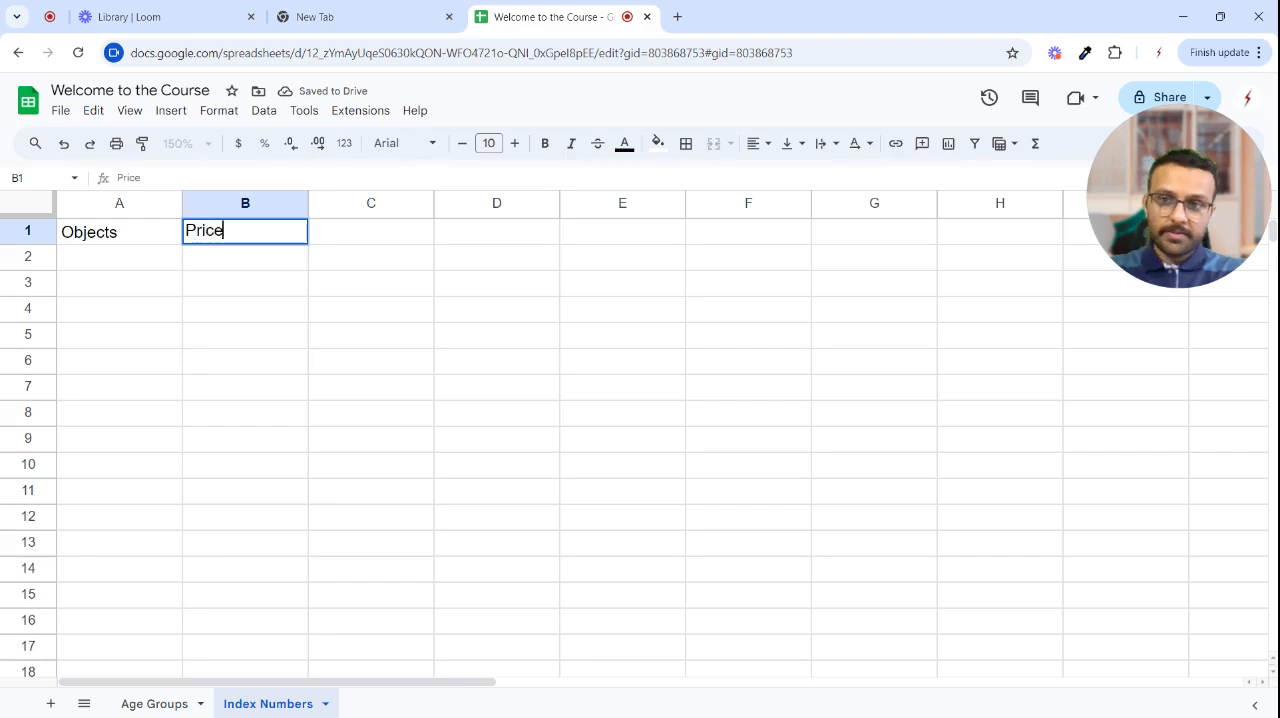
pyautogui.press('Return')
pyautogui.press('Up')
pyautogui.hotkey('shift', 'Right')
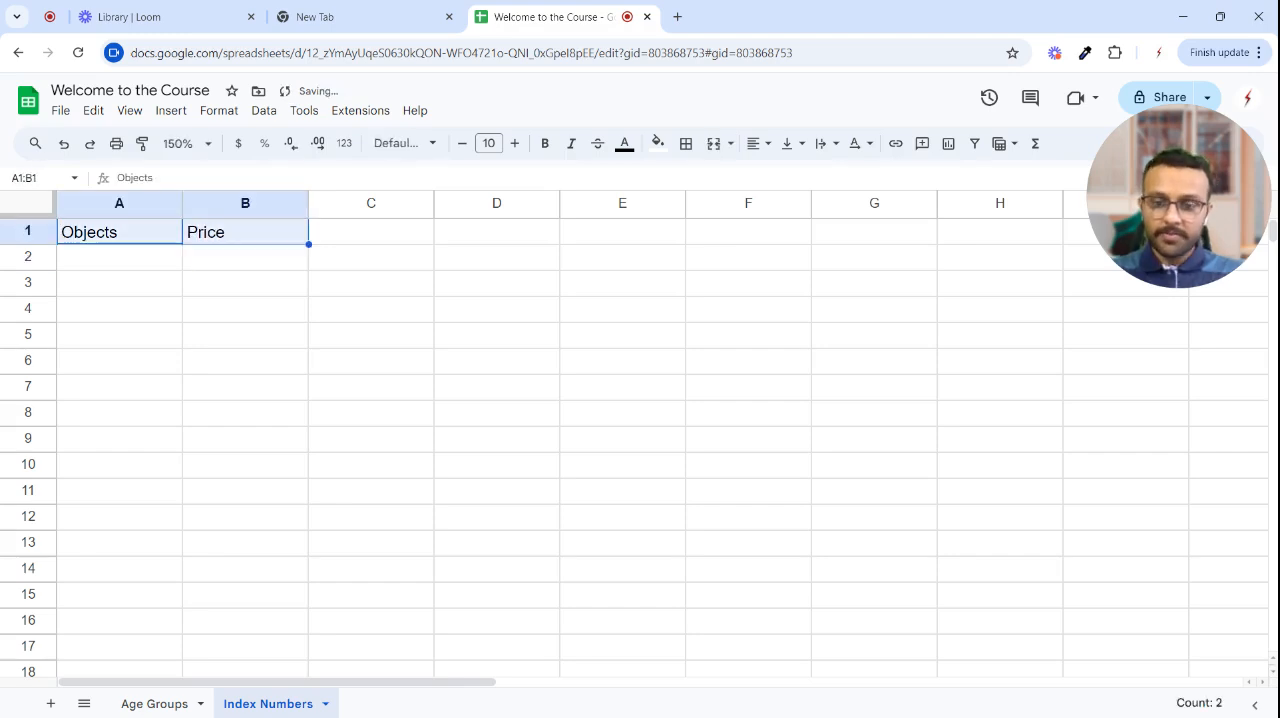
pyautogui.hotkey('ctrl', 'b')
# - Freeze the header row of the Index Numbers sheet
pyautogui.click(48, 232)
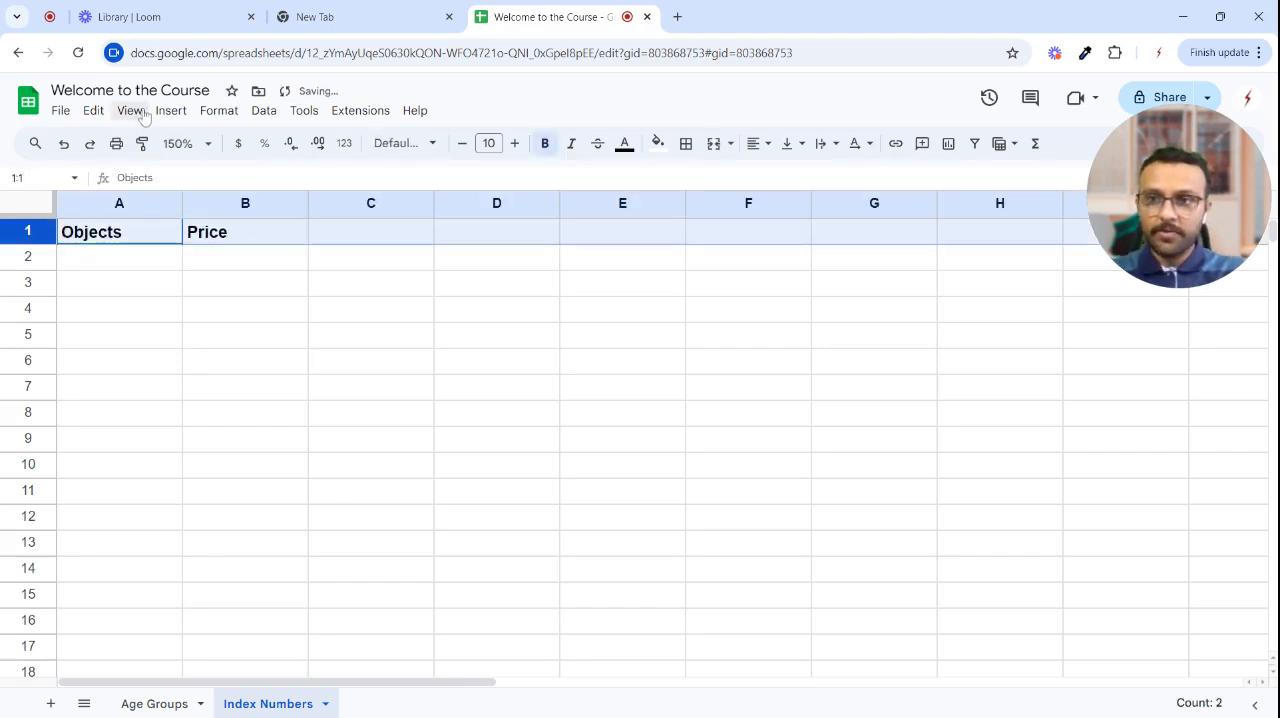
pyautogui.click(130, 110)
pyautogui.moveTo(183, 175)
pyautogui.click(420, 199)
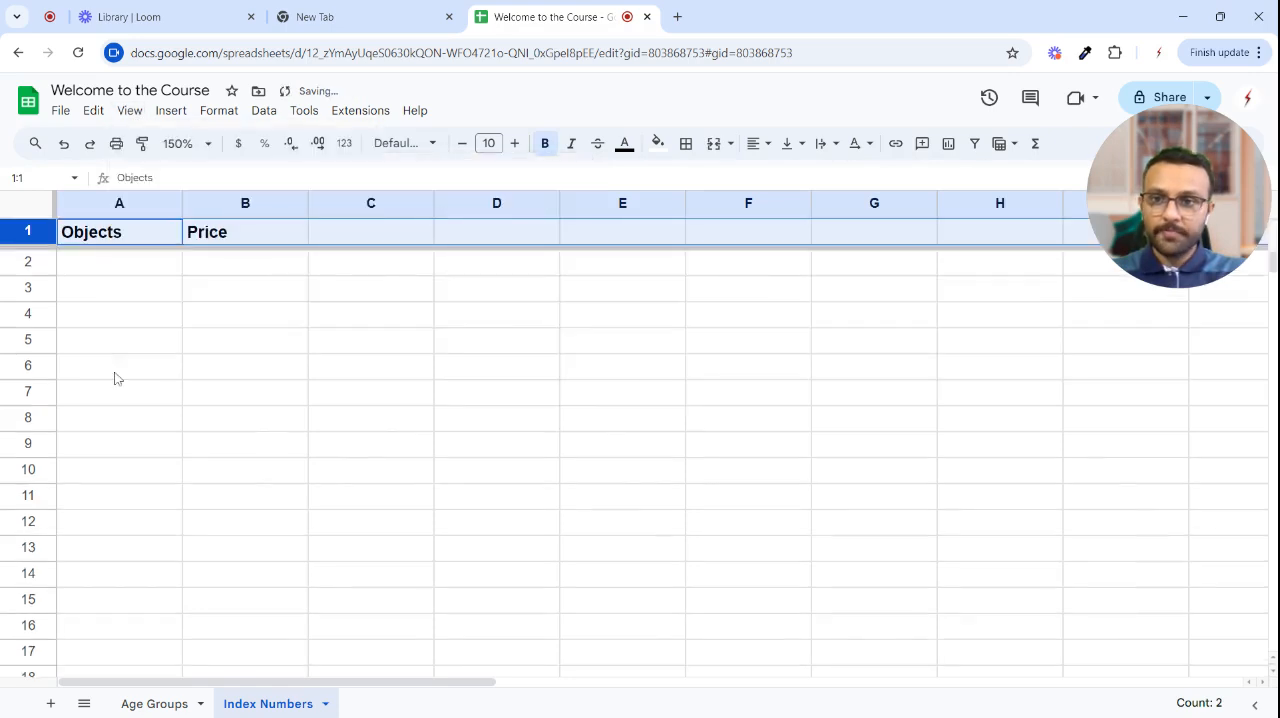
# - List Apple, Orange, Banana, Guava and Watermelon under Objects in A2:A6
pyautogui.click(120, 370)
pyautogui.click(113, 268)
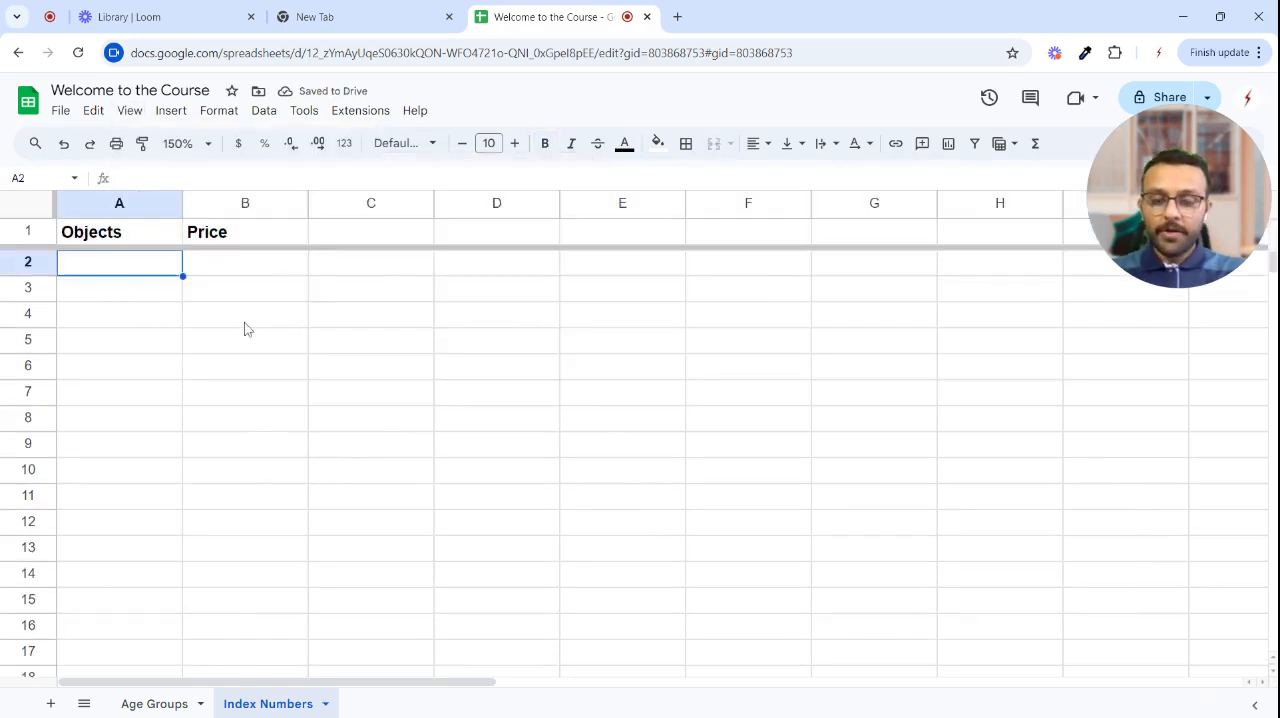
pyautogui.write('Apple')
pyautogui.press('Return')
pyautogui.write('Orange')
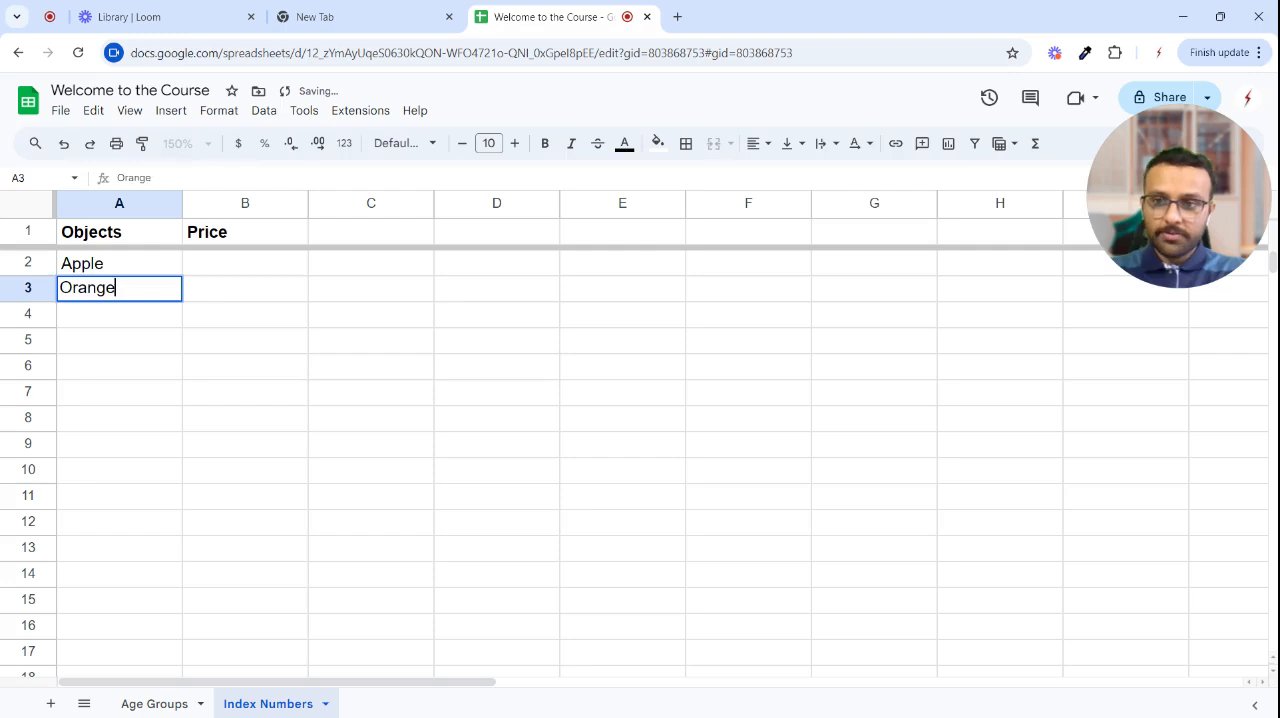
pyautogui.press('Return')
pyautogui.write('Banana')
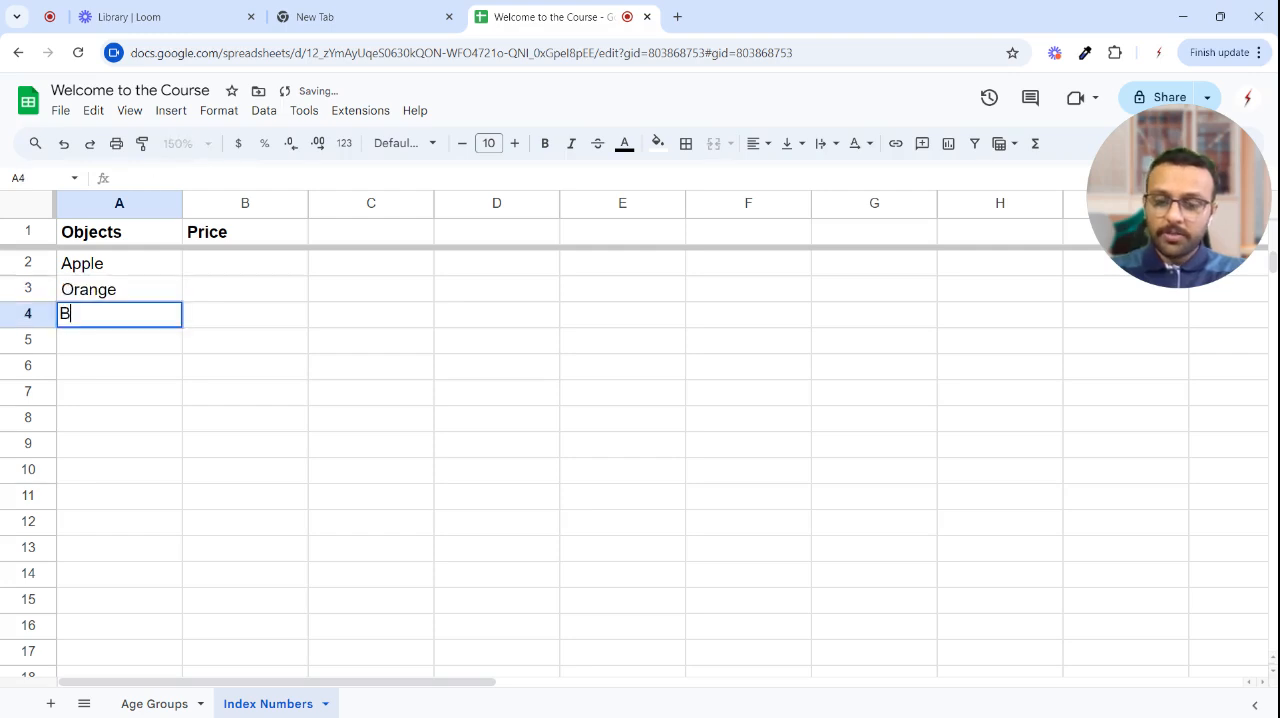
pyautogui.press('Return')
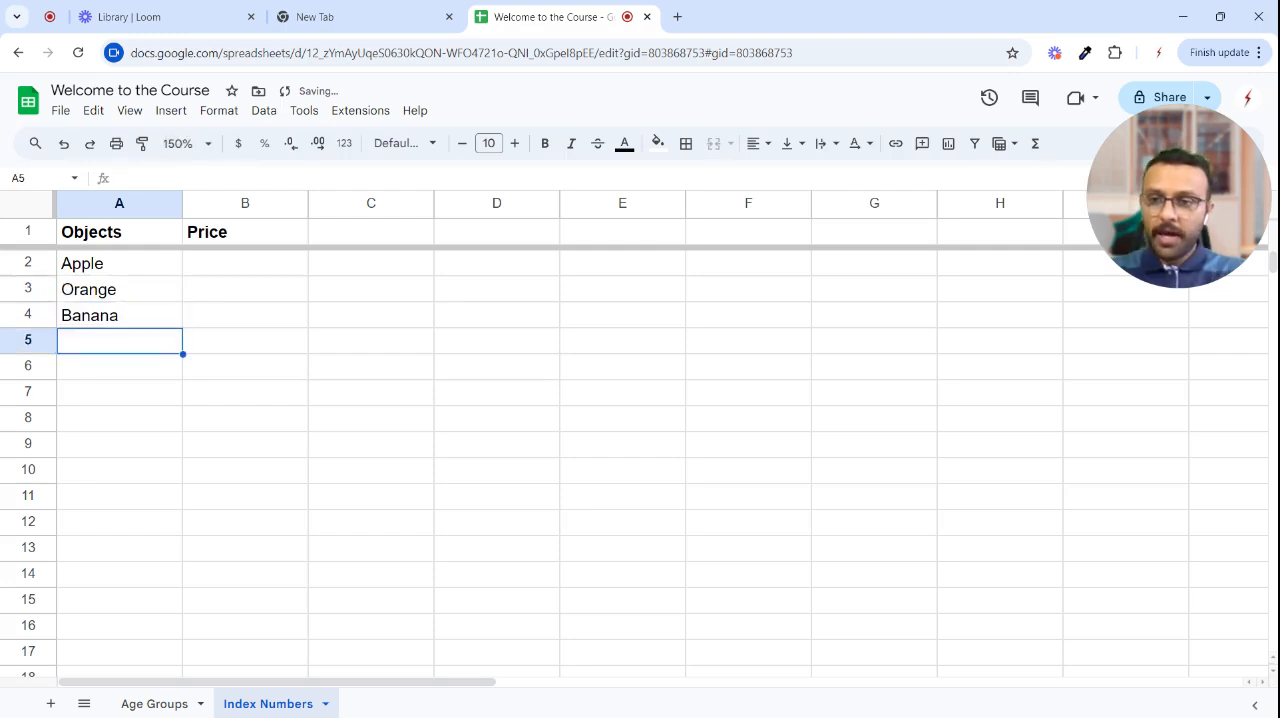
pyautogui.write('Guava')
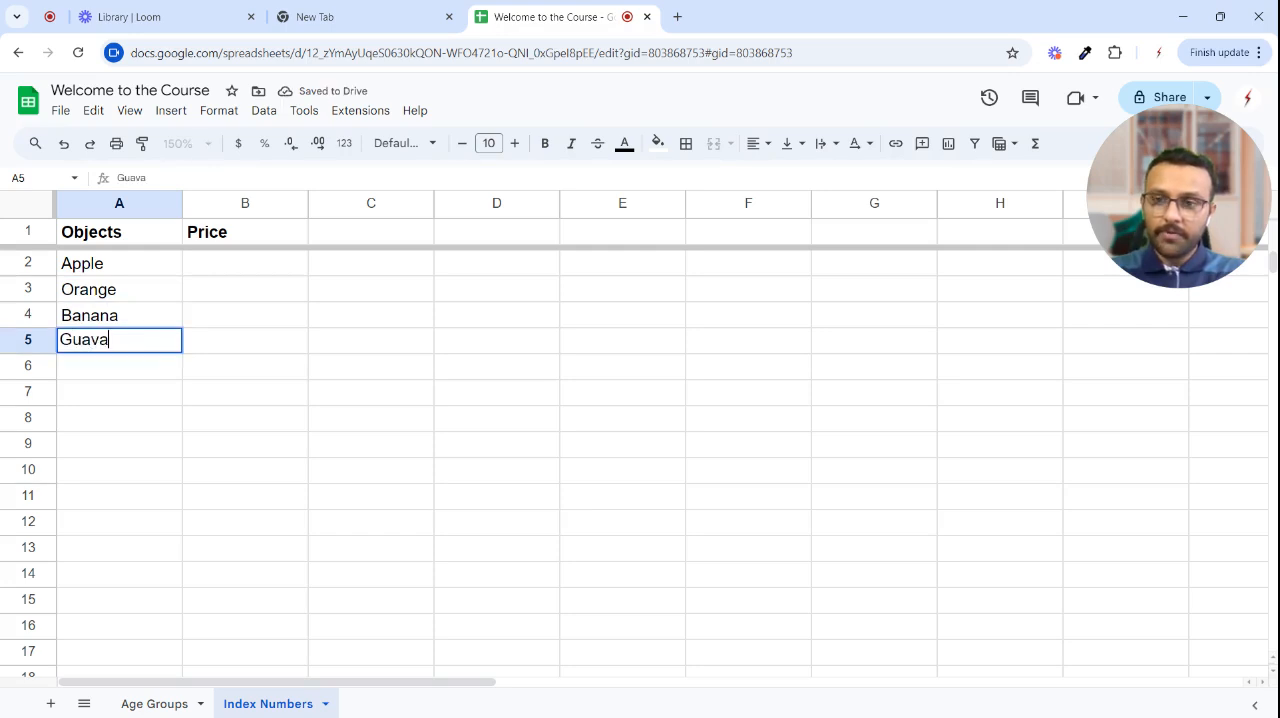
pyautogui.press('Return')
pyautogui.write('Watermo')
pyautogui.press('BackSpace')
pyautogui.write('e')
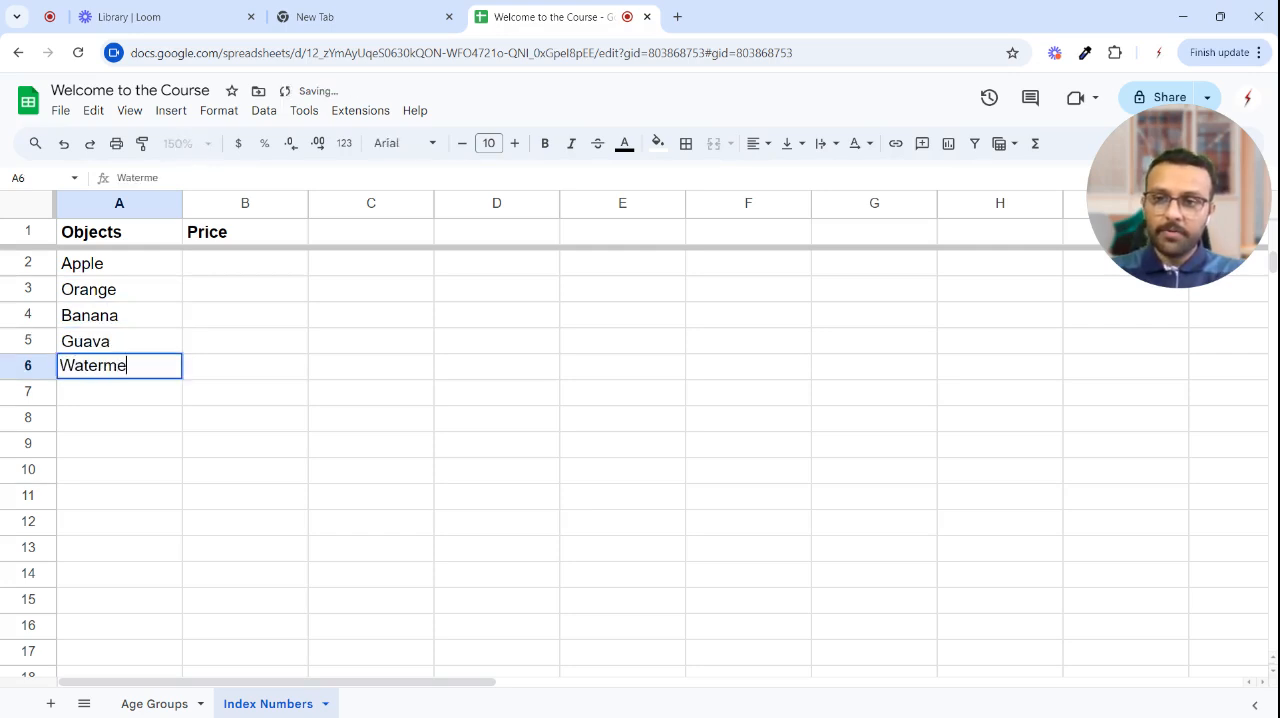
pyautogui.write('lon')
pyautogui.press('Return')
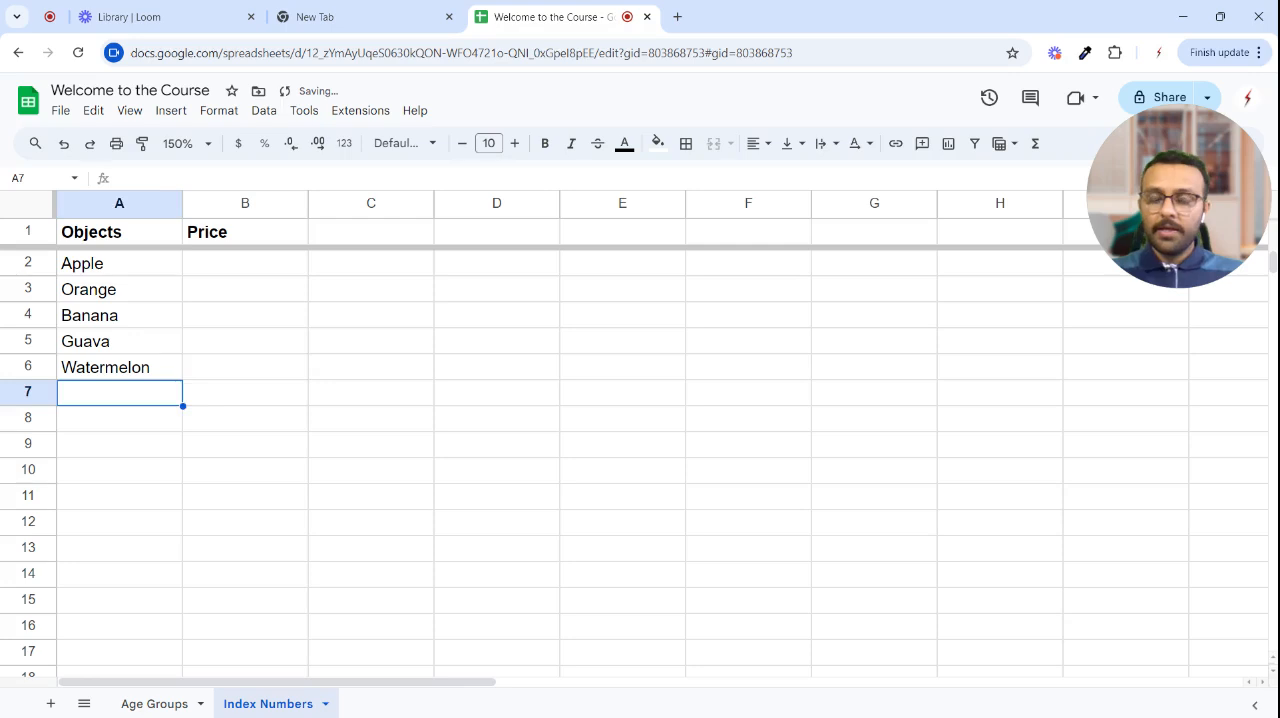
# - Enter the prices 50, 35, 5, 40 and 62 for the five fruits in B2:B6
pyautogui.press('Right')
pyautogui.press('Up')
pyautogui.press('Up')
pyautogui.press('Up')
pyautogui.press('Up')
pyautogui.press('Up')
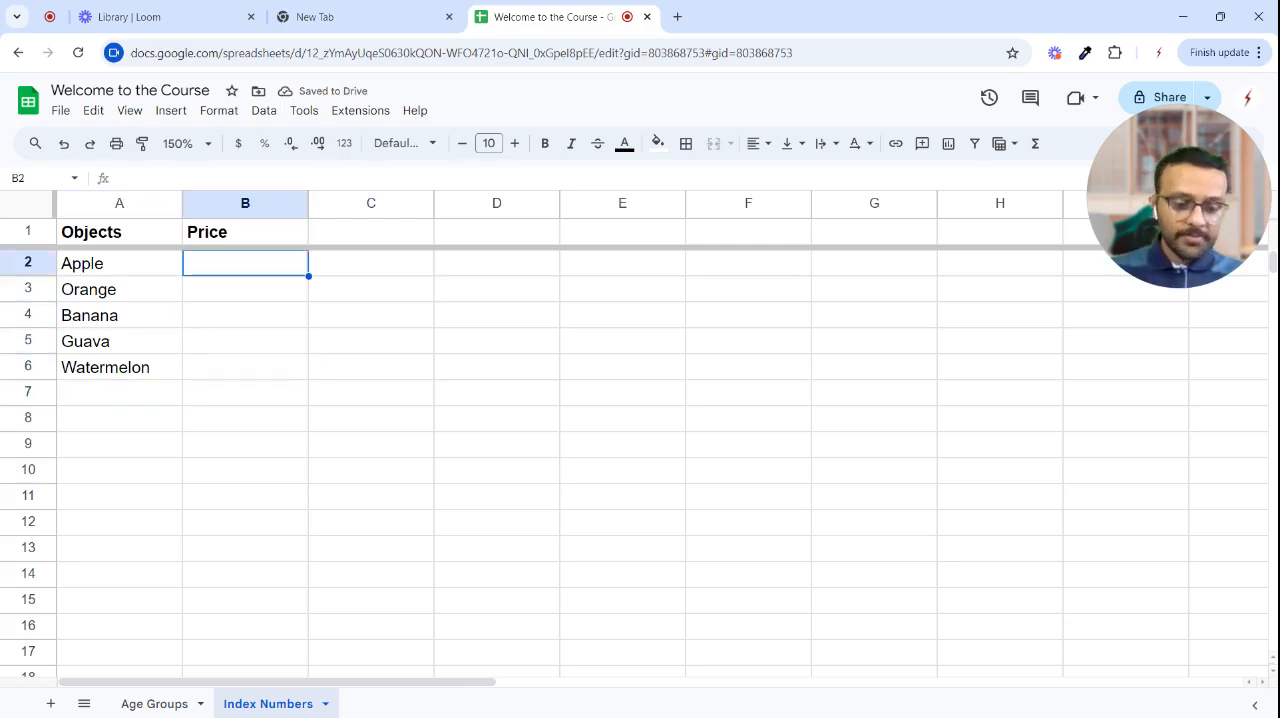
pyautogui.write('50')
pyautogui.press('Return')
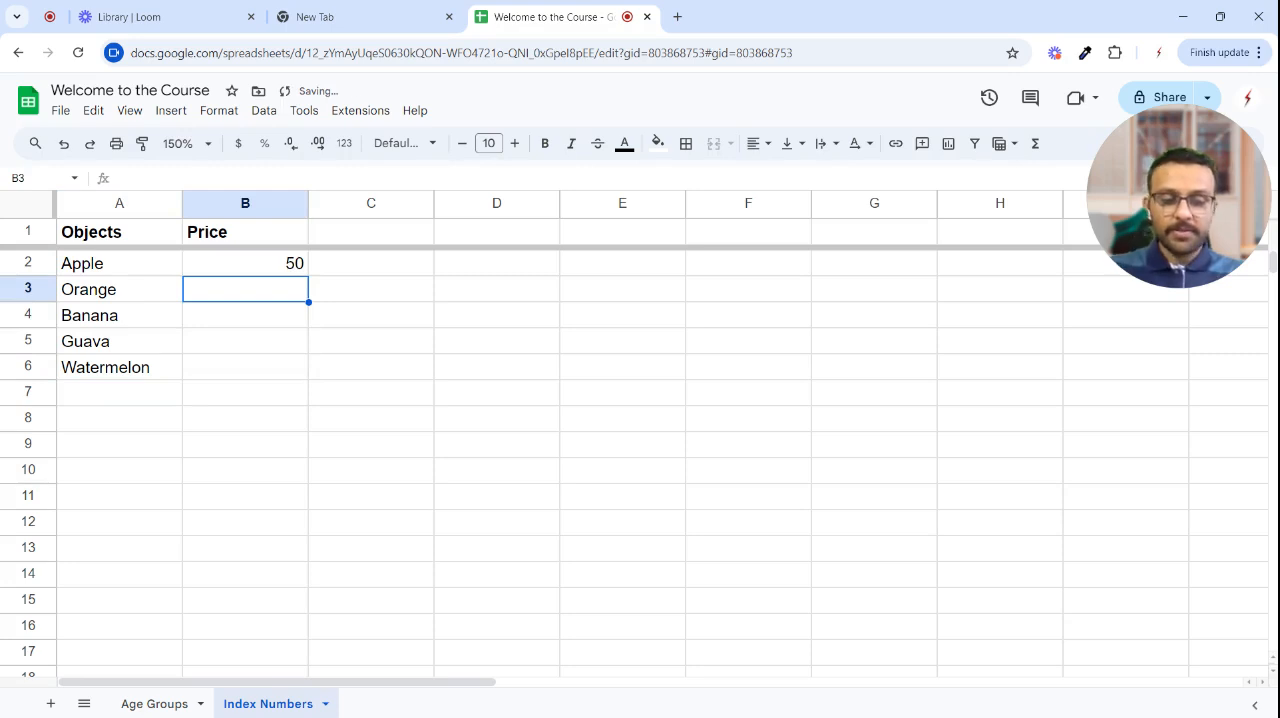
pyautogui.write('35')
pyautogui.press('Return')
pyautogui.write('5')
pyautogui.press('Return')
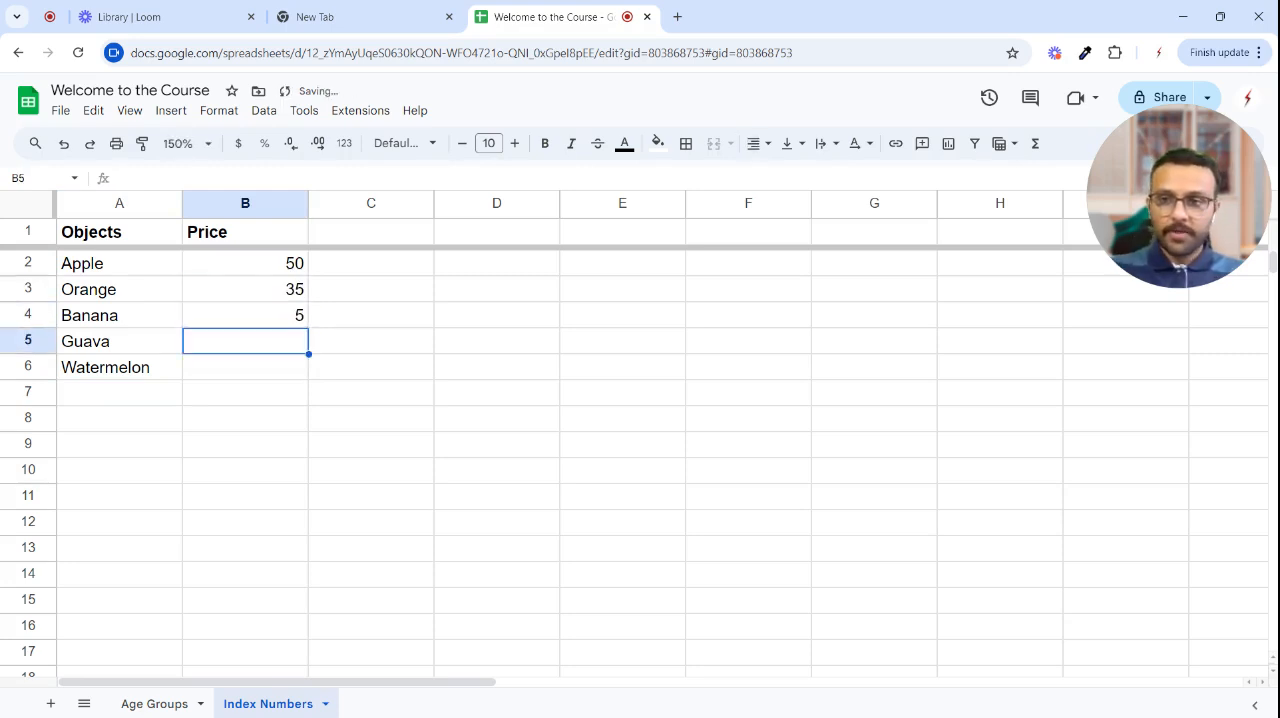
pyautogui.write('40')
pyautogui.press('Return')
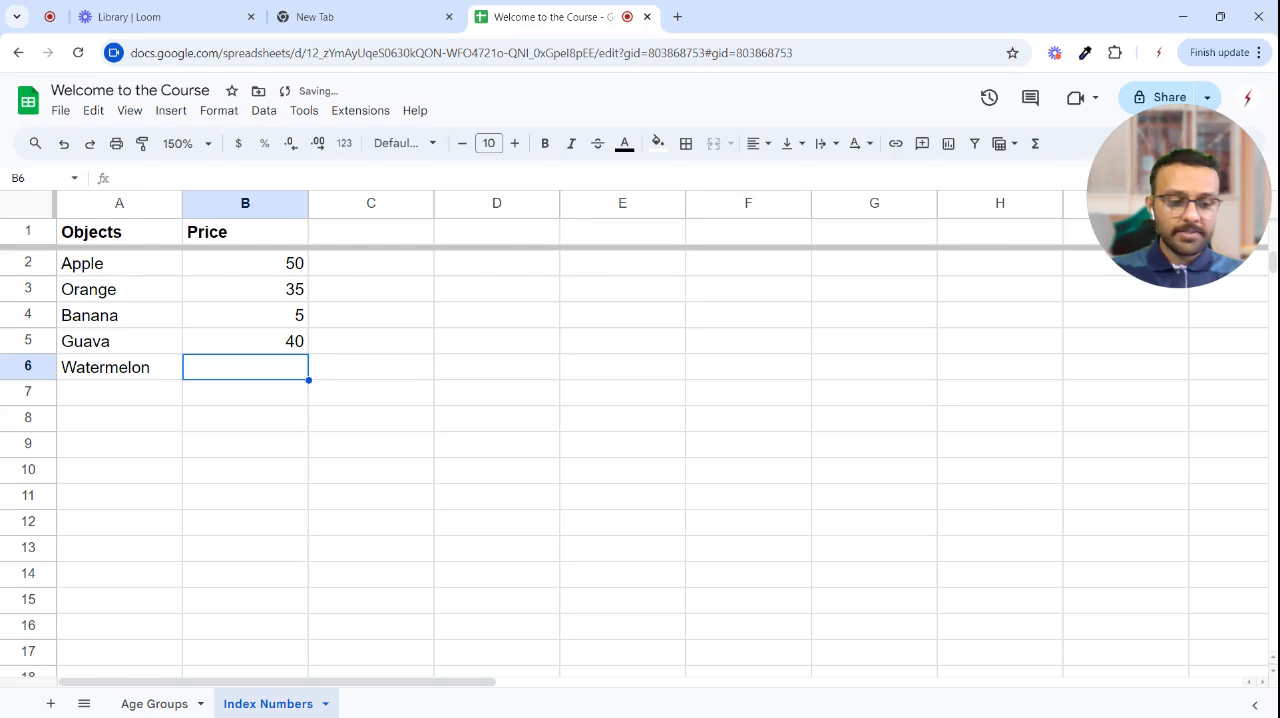
pyautogui.write('62')
pyautogui.press('Return')
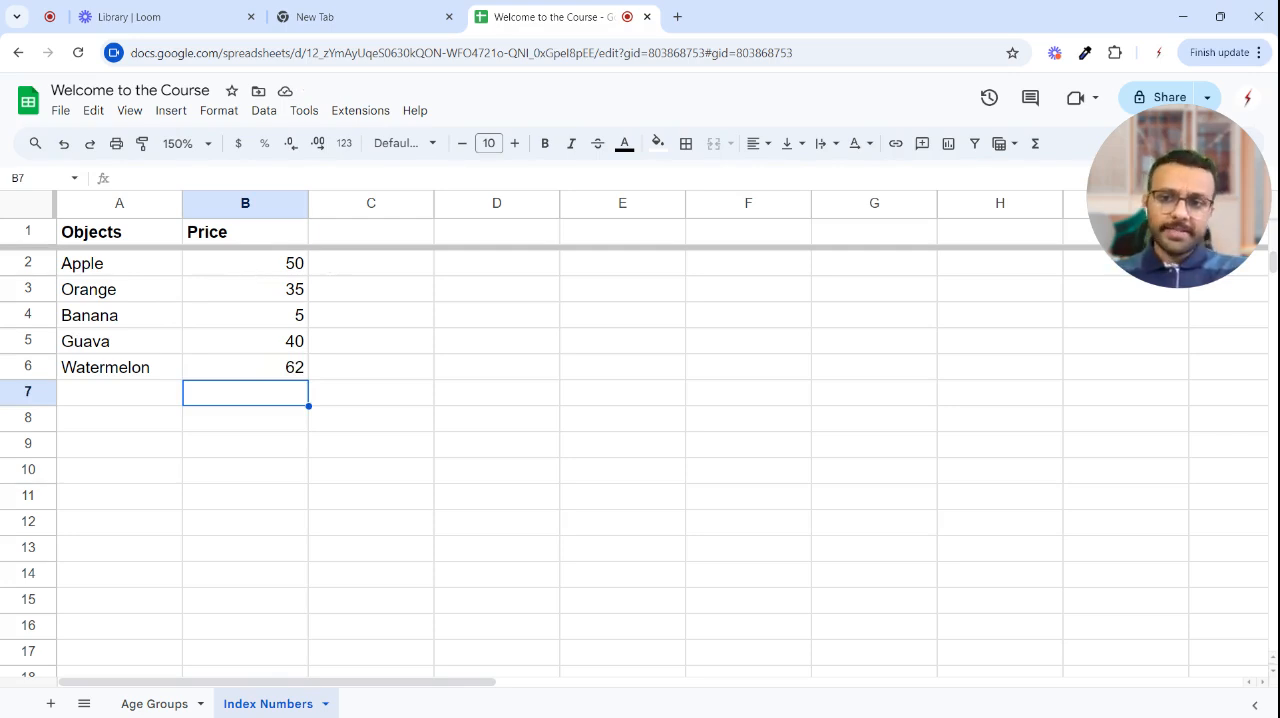
# - Randomize the order of the price values in B2:B6
pyautogui.moveTo(250, 266); pyautogui.dragTo(257, 377)
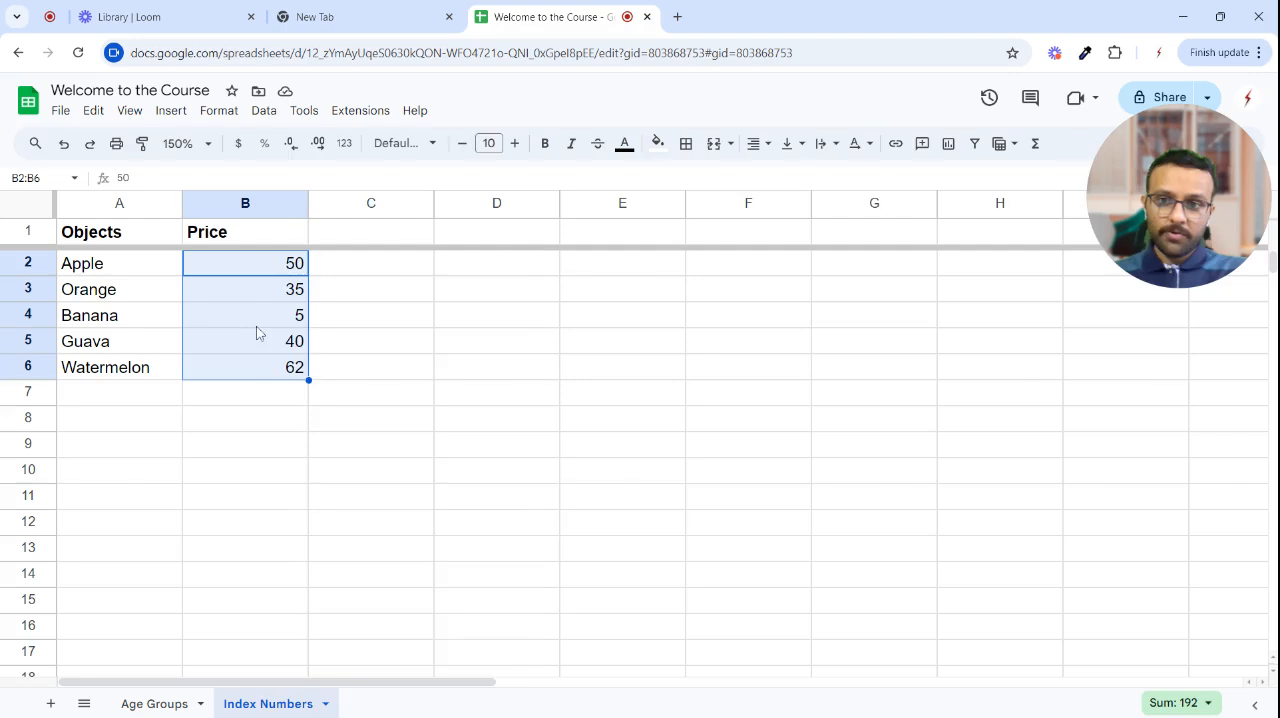
pyautogui.rightClick(254, 332)
pyautogui.scroll(-1, 428, 500)
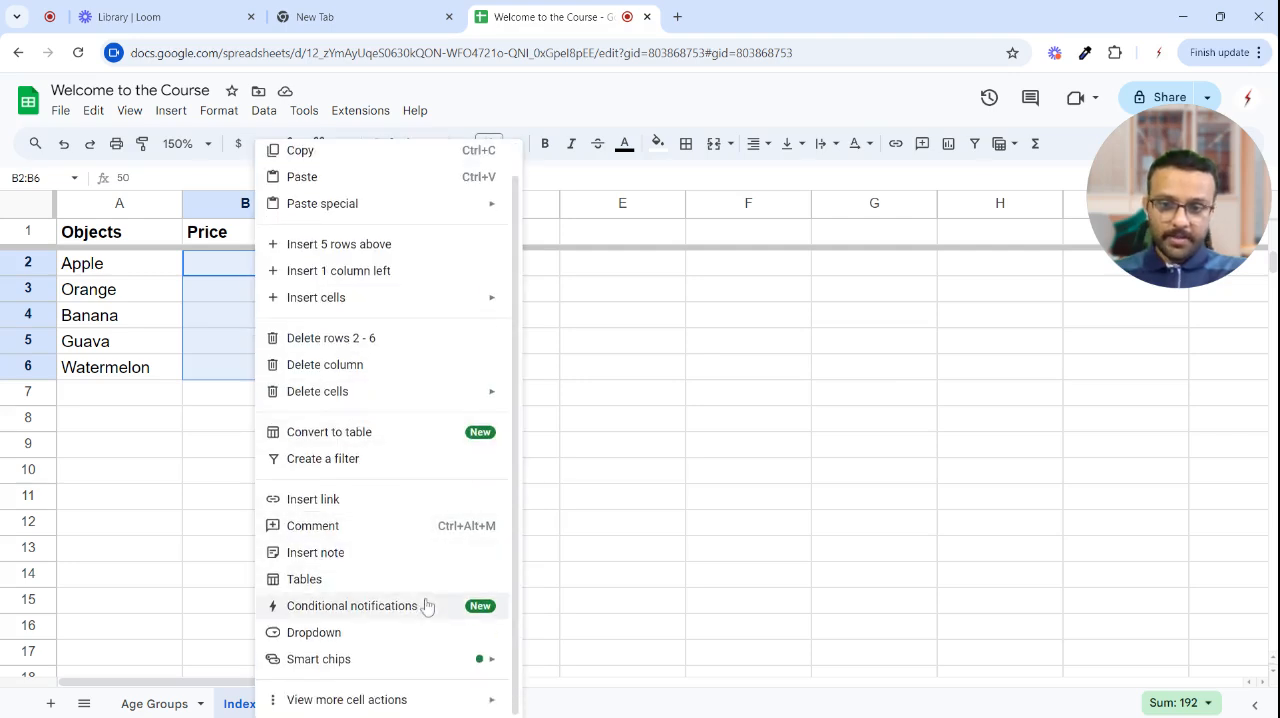
pyautogui.moveTo(415, 697)
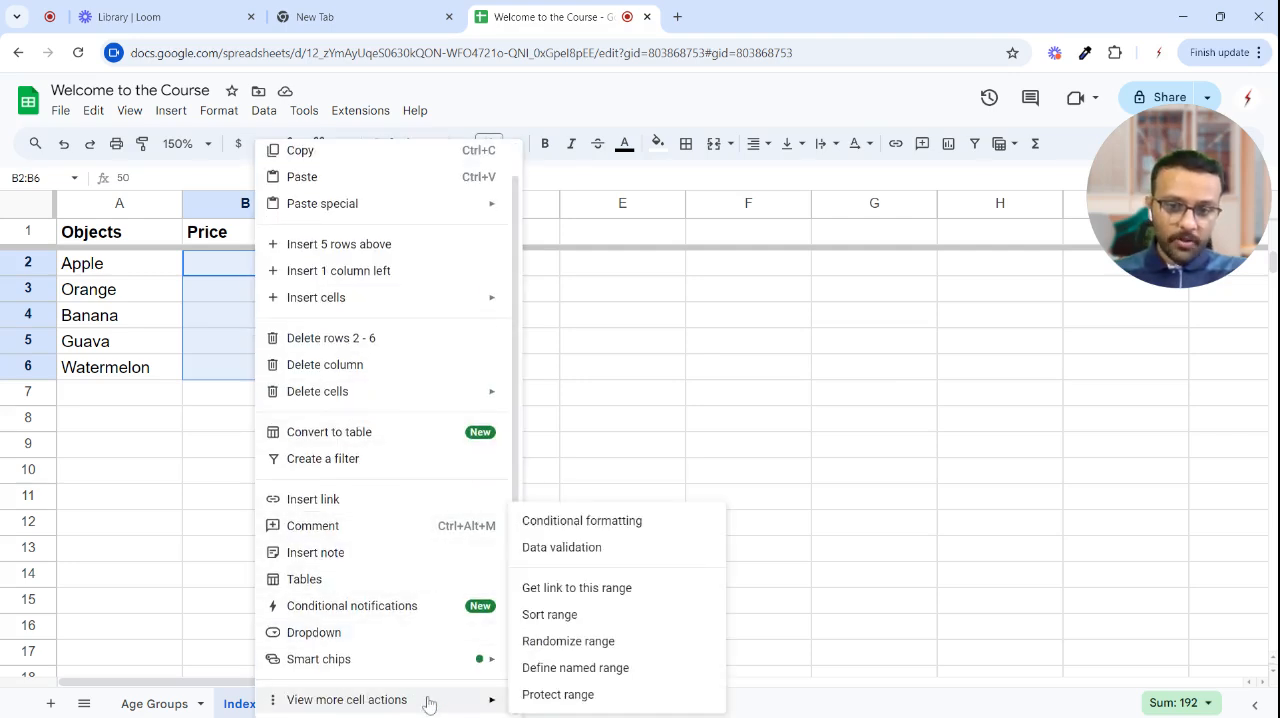
pyautogui.click(565, 641)
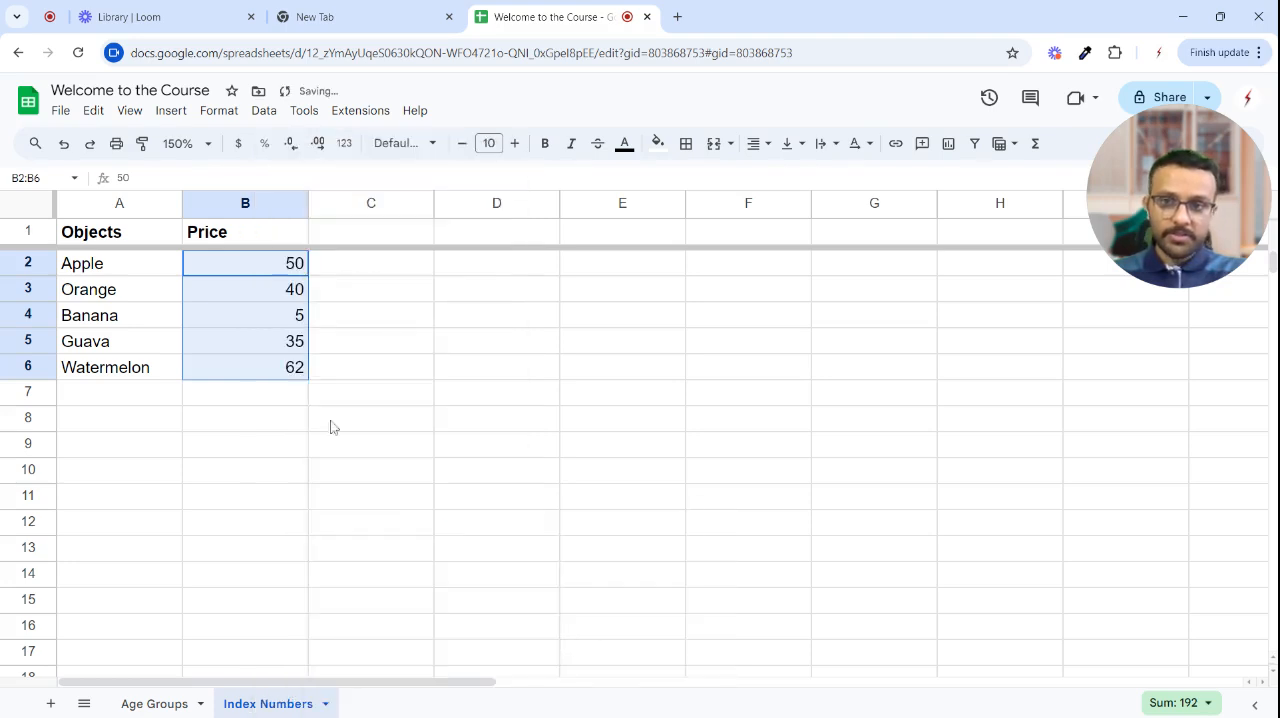
# - Randomize the price range B2:B6 a second time
pyautogui.rightClick(226, 263)
pyautogui.scroll(-1, 425, 680)
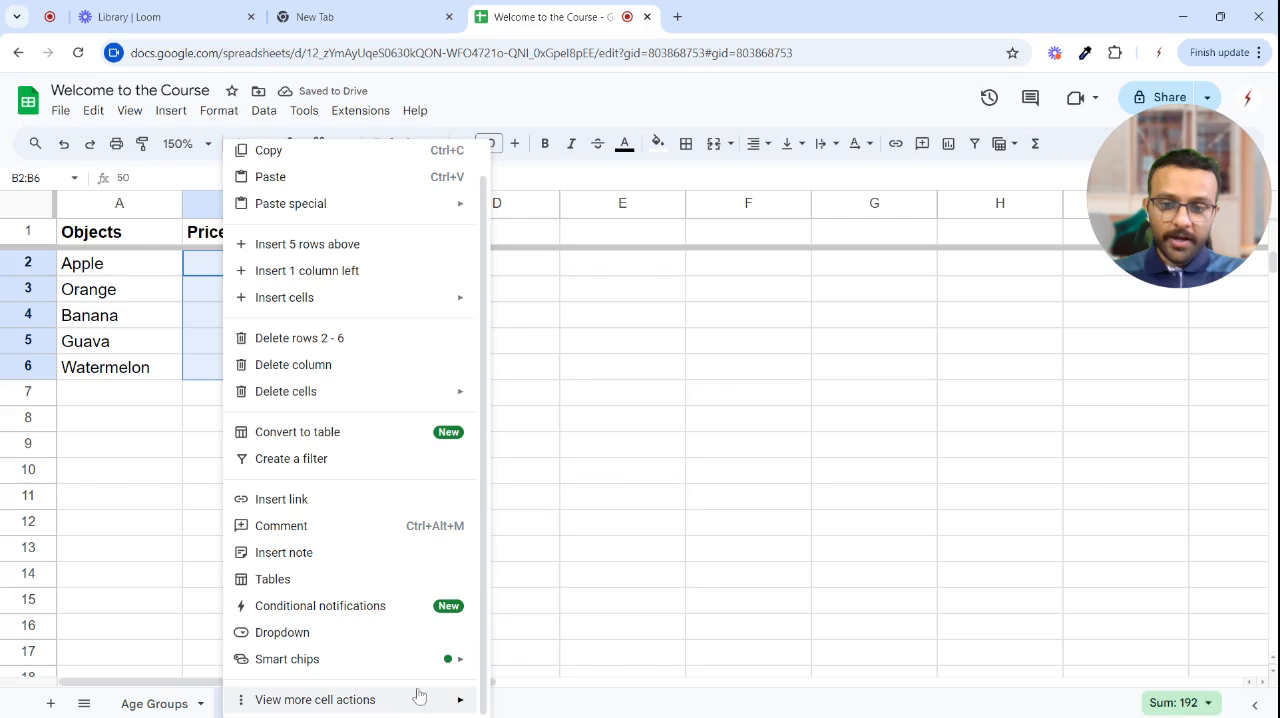
pyautogui.moveTo(432, 698)
pyautogui.click(552, 642)
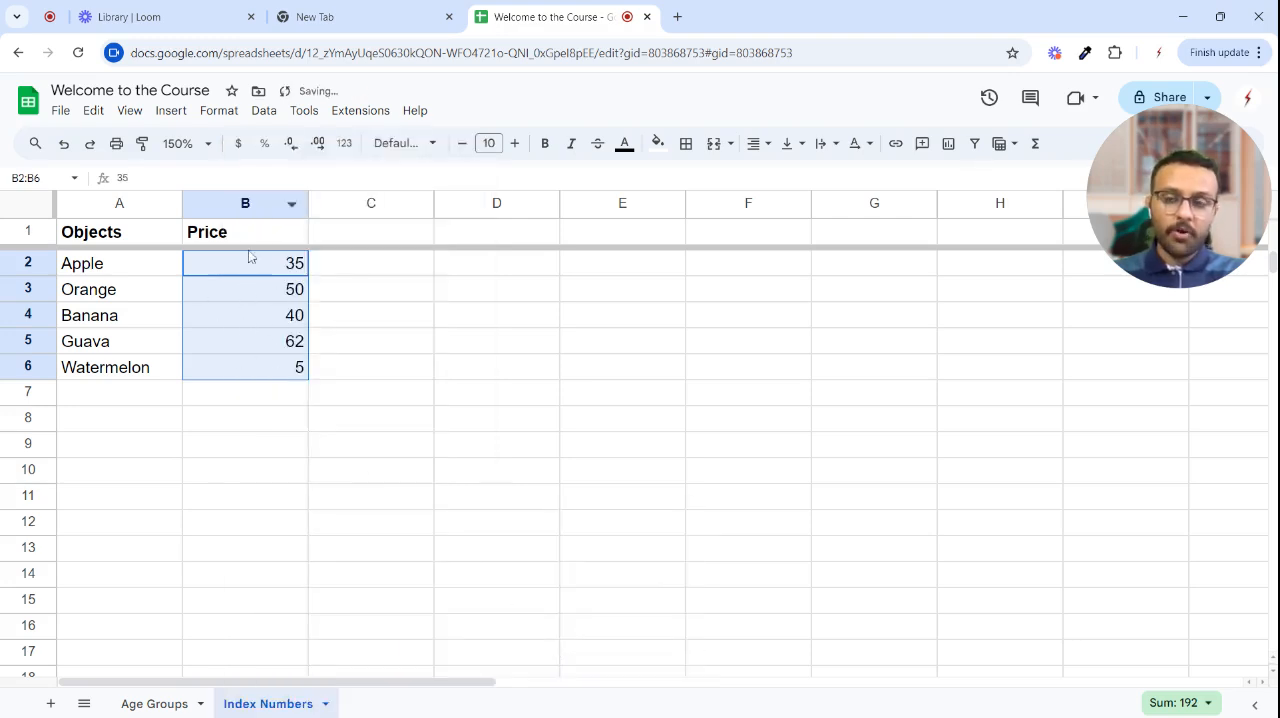
pyautogui.click(428, 299)
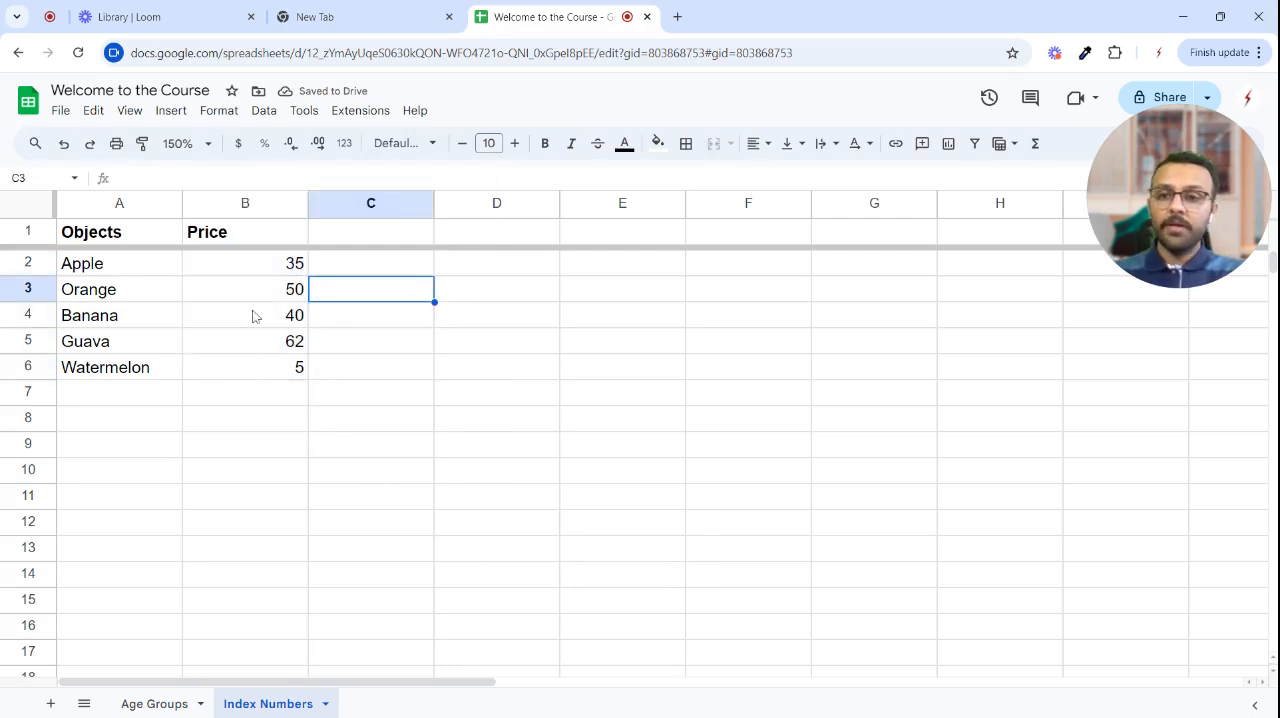
# - Undo the last randomization of the price range
pyautogui.click(283, 322)
pyautogui.hotkey('ctrl', 'z')
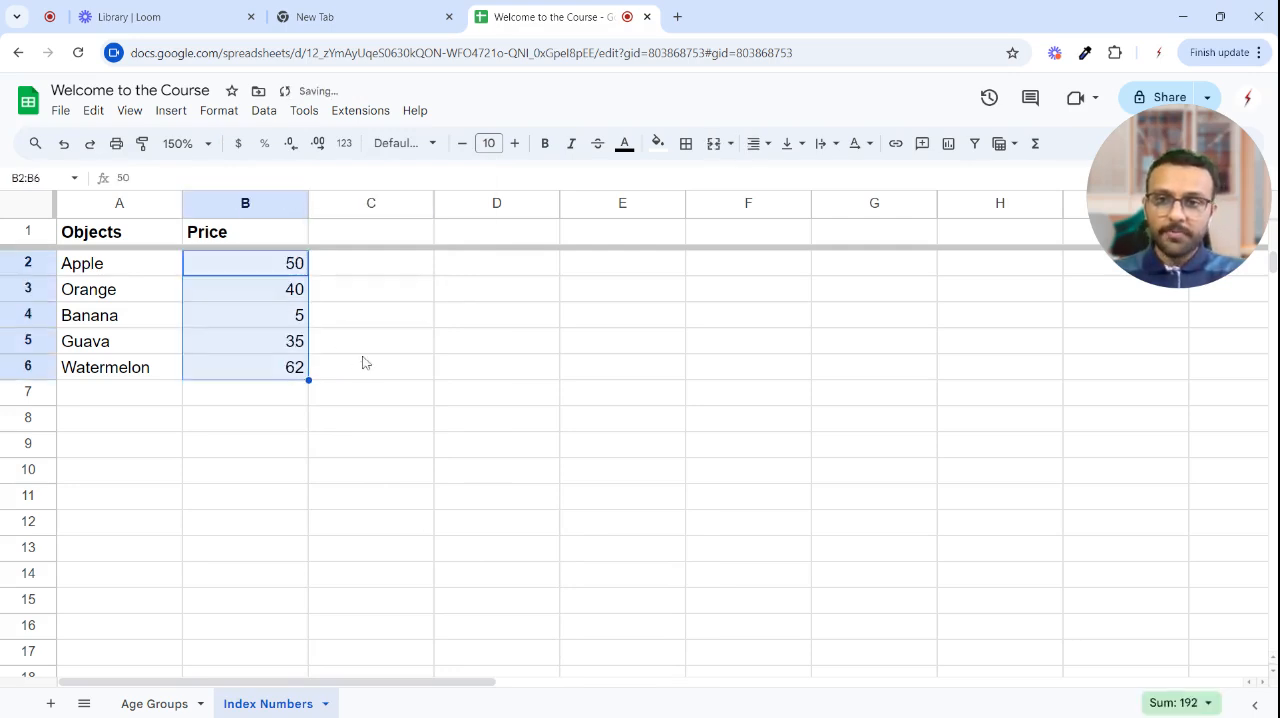
pyautogui.click(366, 362)
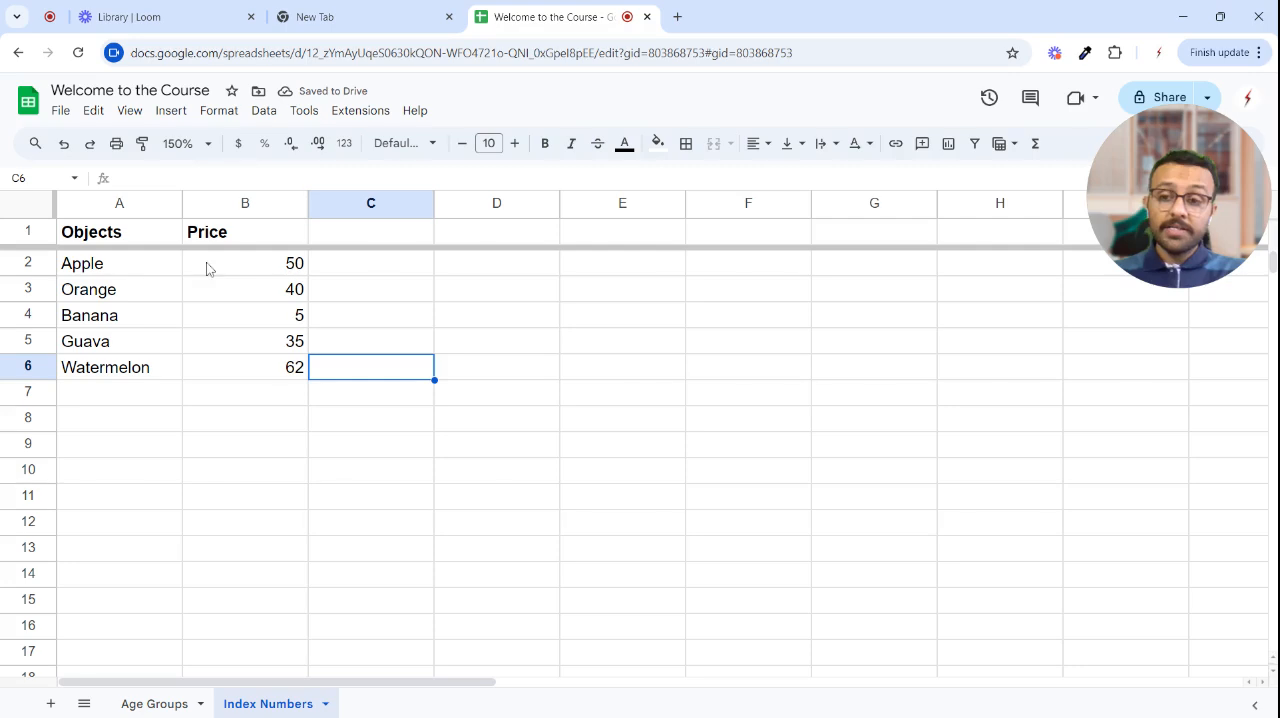
pyautogui.click(509, 272)
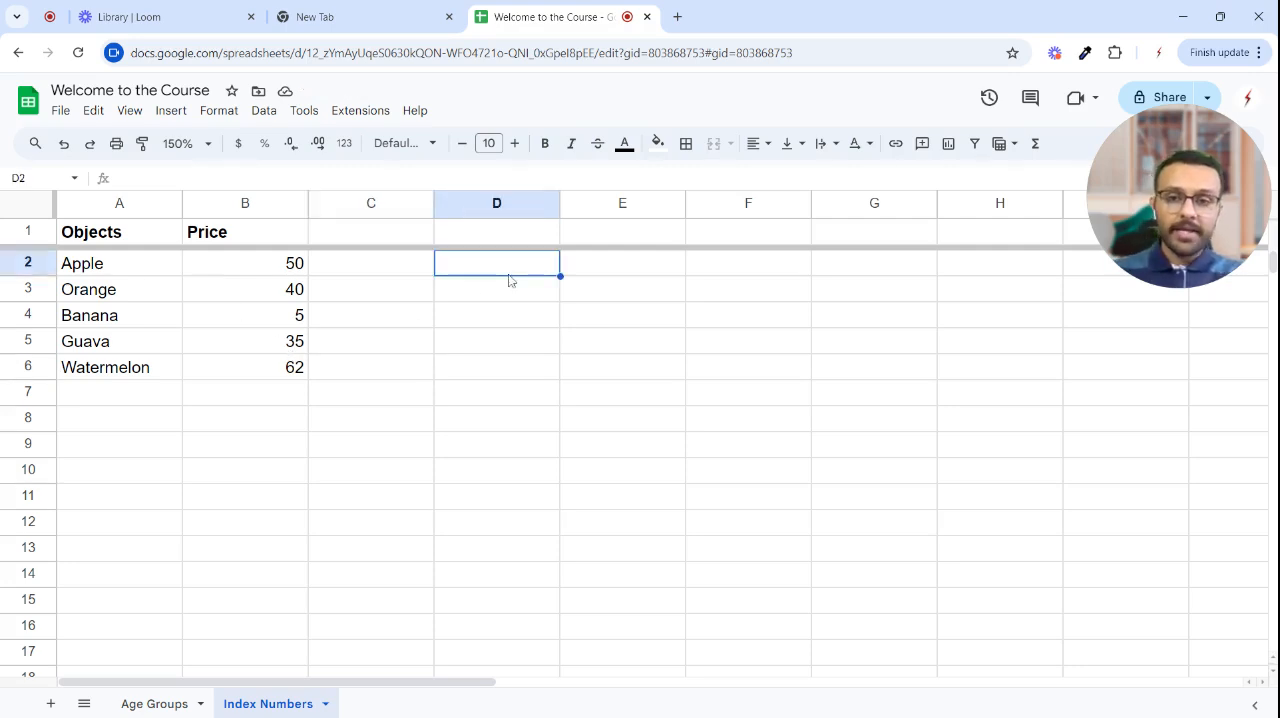
pyautogui.click(392, 232)
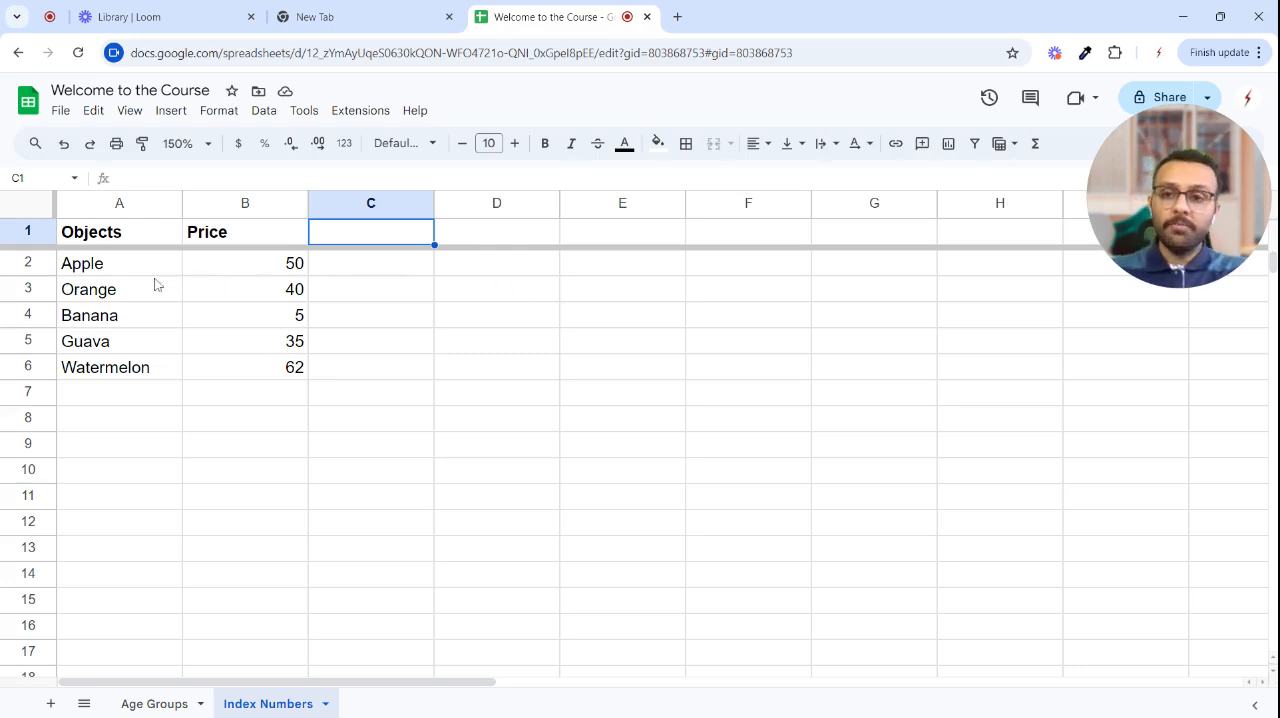
# - Clear the fruit and price data in A2:B6 and replace the B1 header with Launch Month
pyautogui.moveTo(120, 264); pyautogui.dragTo(274, 372)
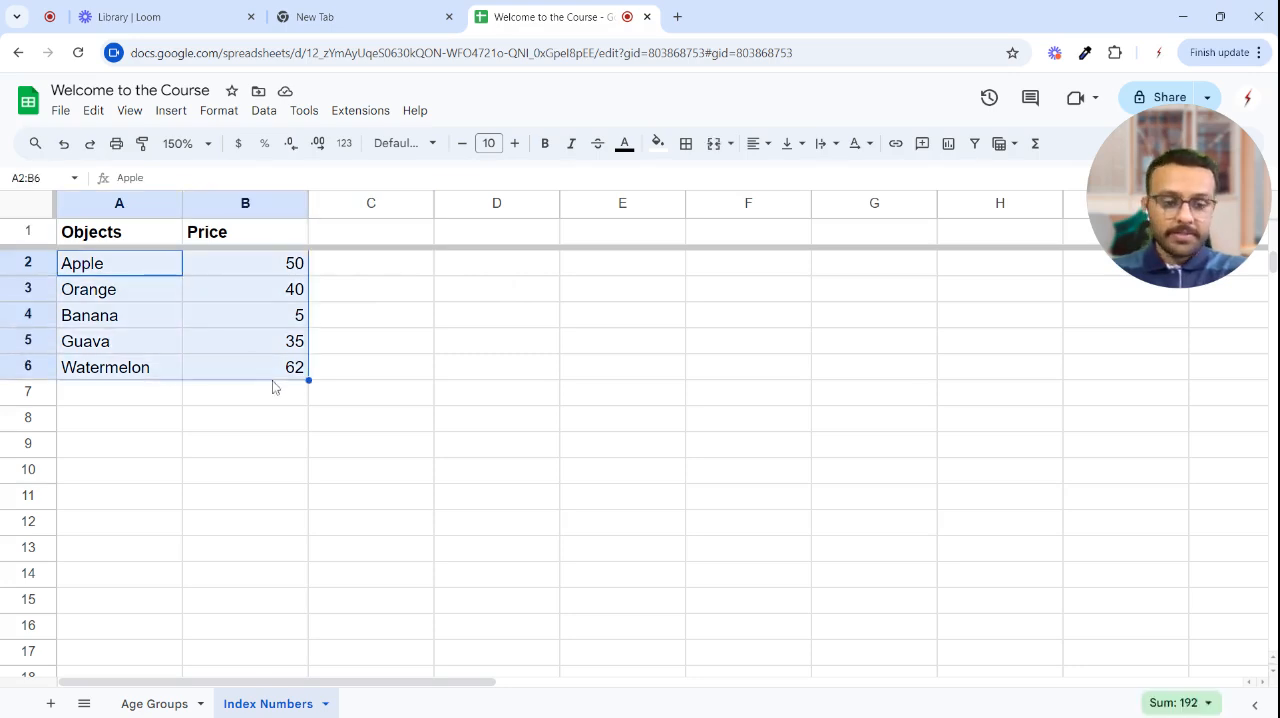
pyautogui.press('Delete')
pyautogui.click(206, 234)
pyautogui.doubleClick(206, 234)
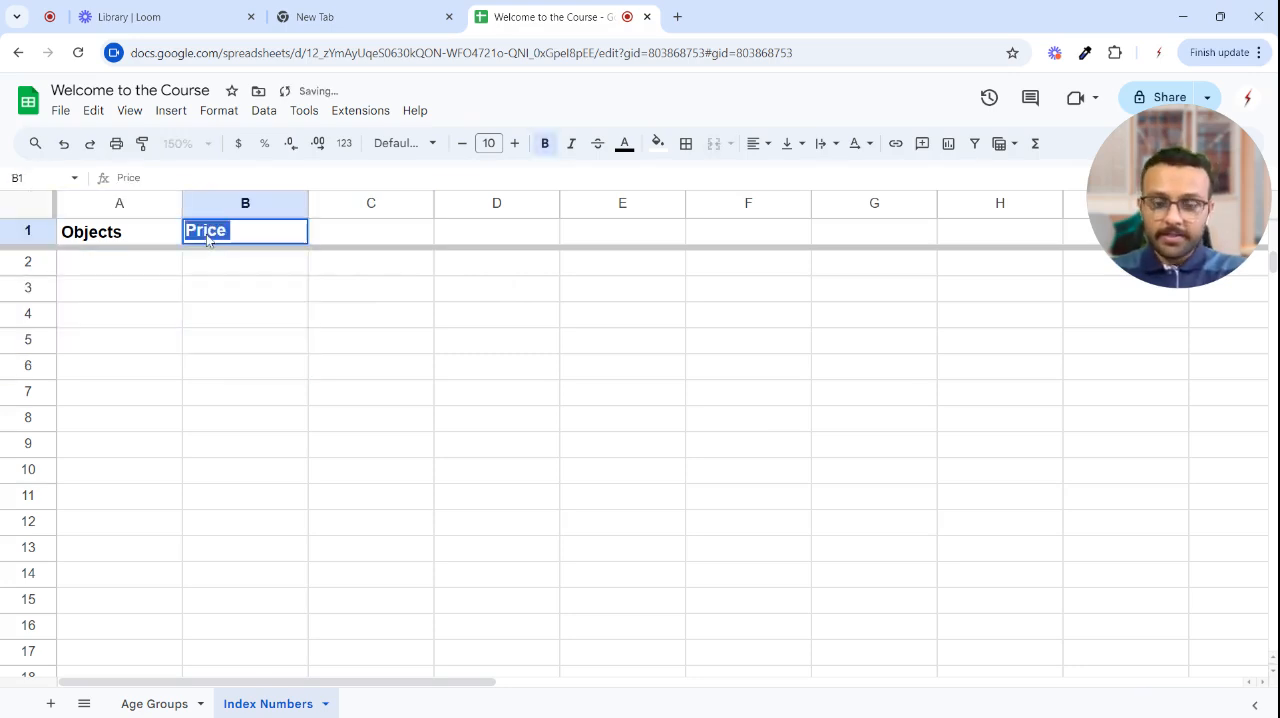
pyautogui.write('Launch Month')
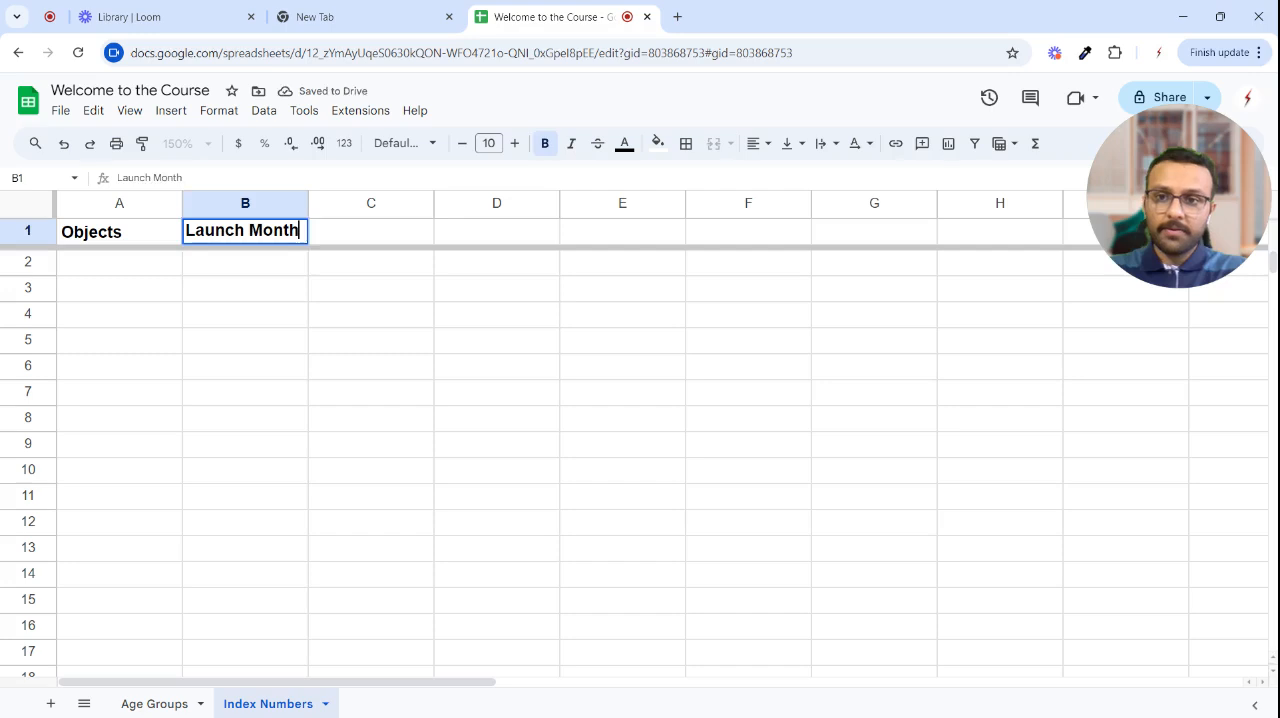
pyautogui.press('Return')
# - Enter Clothes in A2 and Groceries in A3 under the Objects header
pyautogui.write('CLothes')
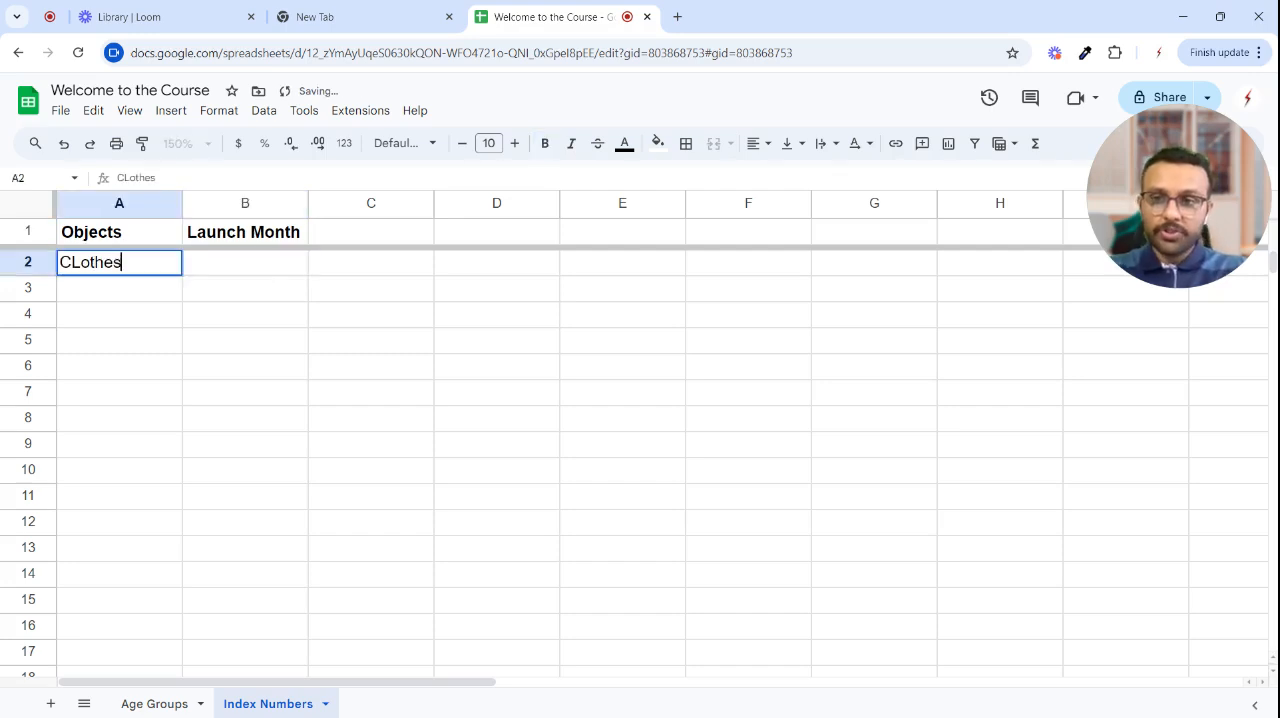
pyautogui.press('Return')
pyautogui.press('Up')
pyautogui.write('Clothes')
pyautogui.press('Return')
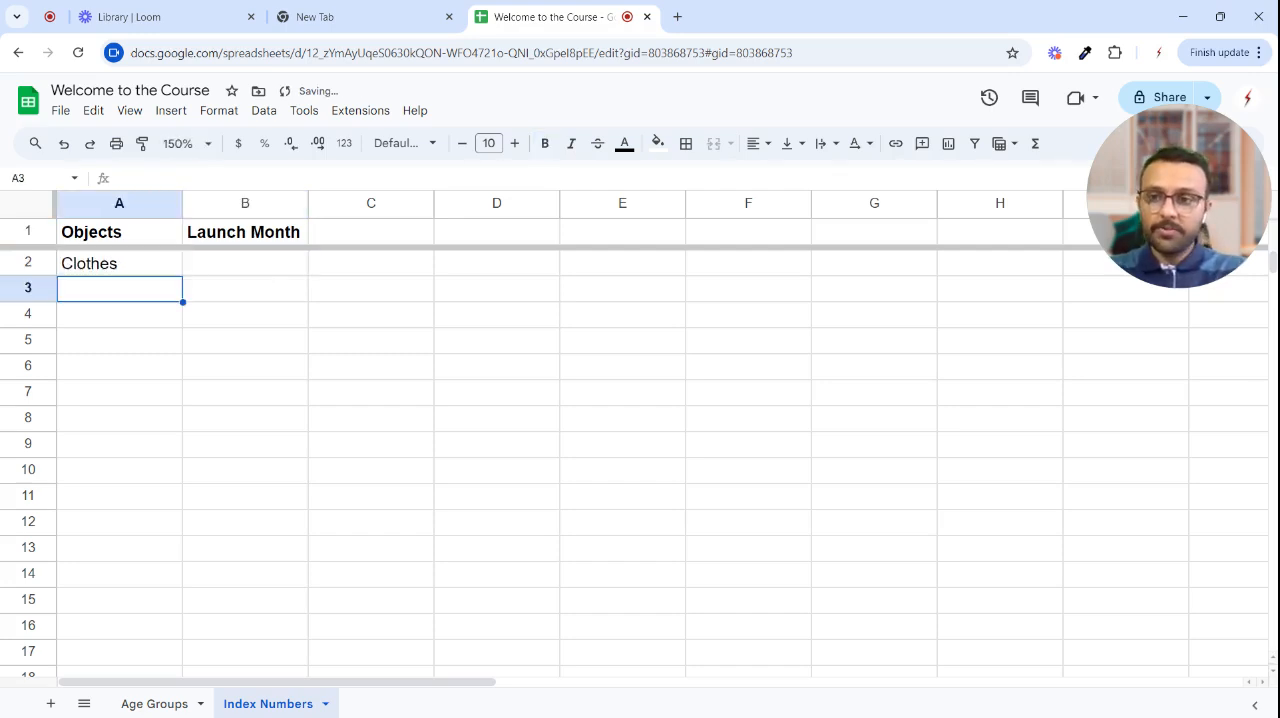
pyautogui.write('Groceri')
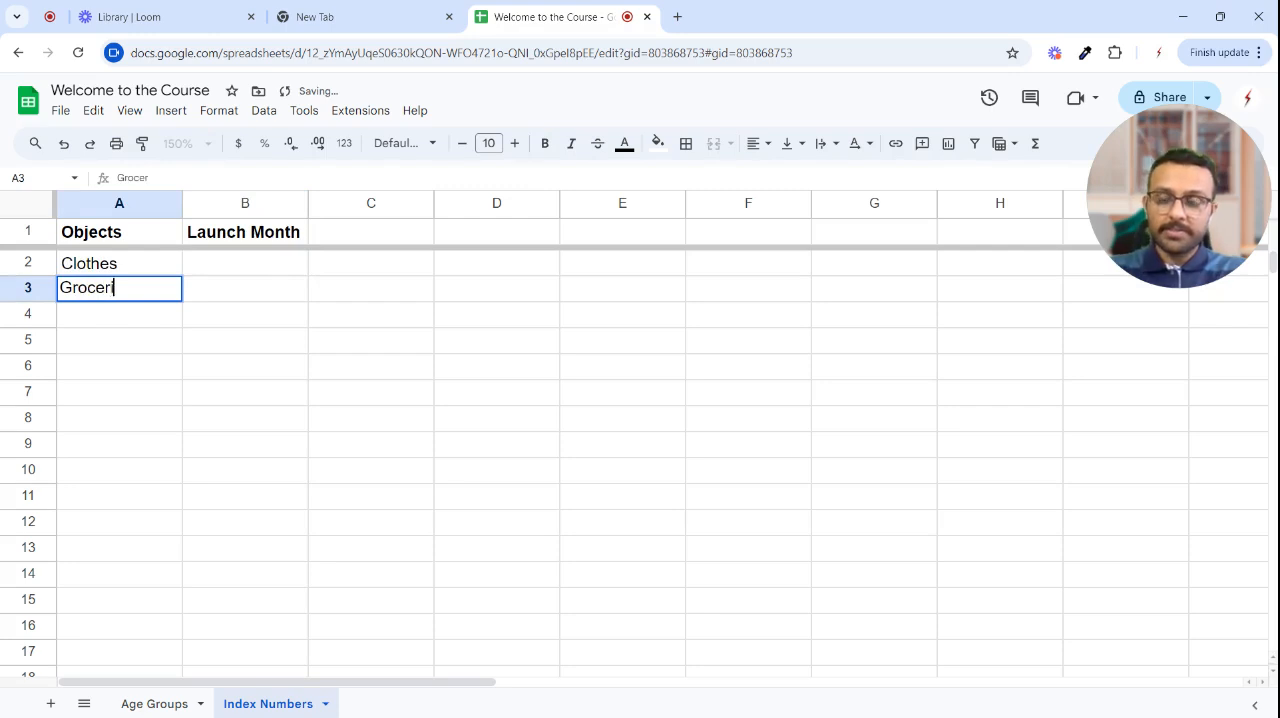
pyautogui.write('es')
pyautogui.press('Return')
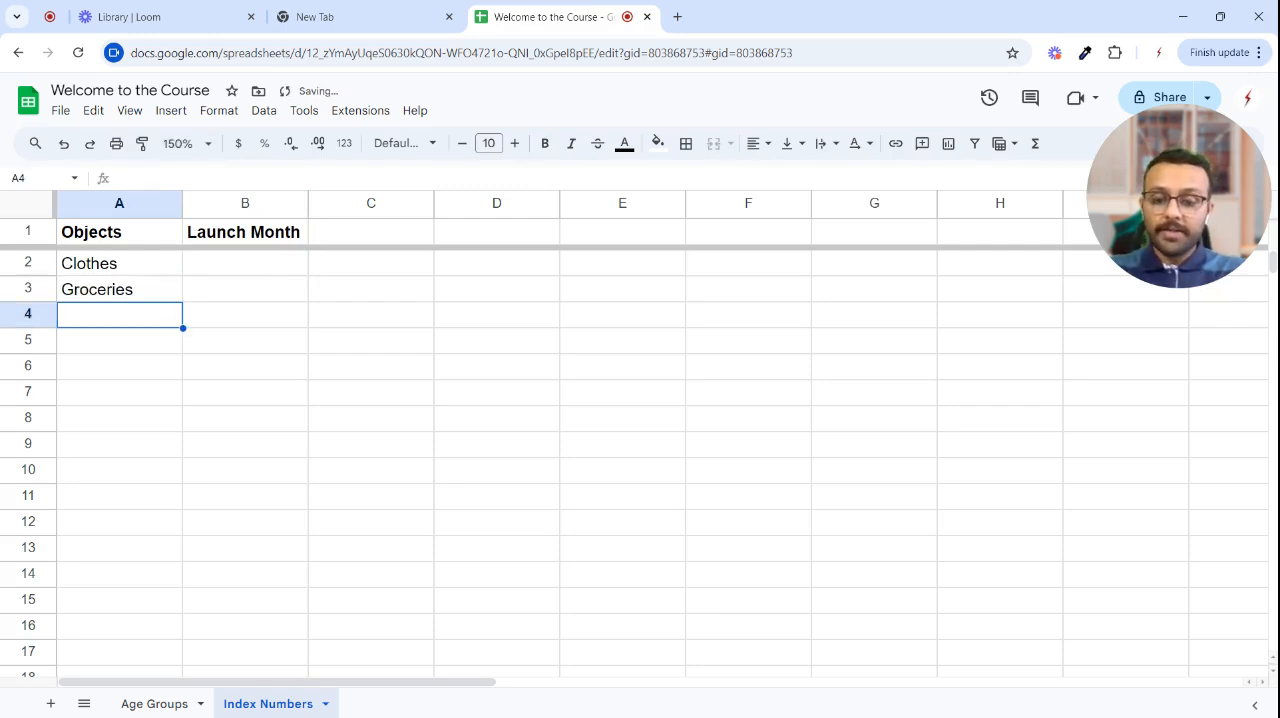
# - Continue the Objects list in A4:A7 with Electronics, Cars, Toys and Accessories
pyautogui.write('Electronics')
pyautogui.press('Return')
pyautogui.write('Cars')
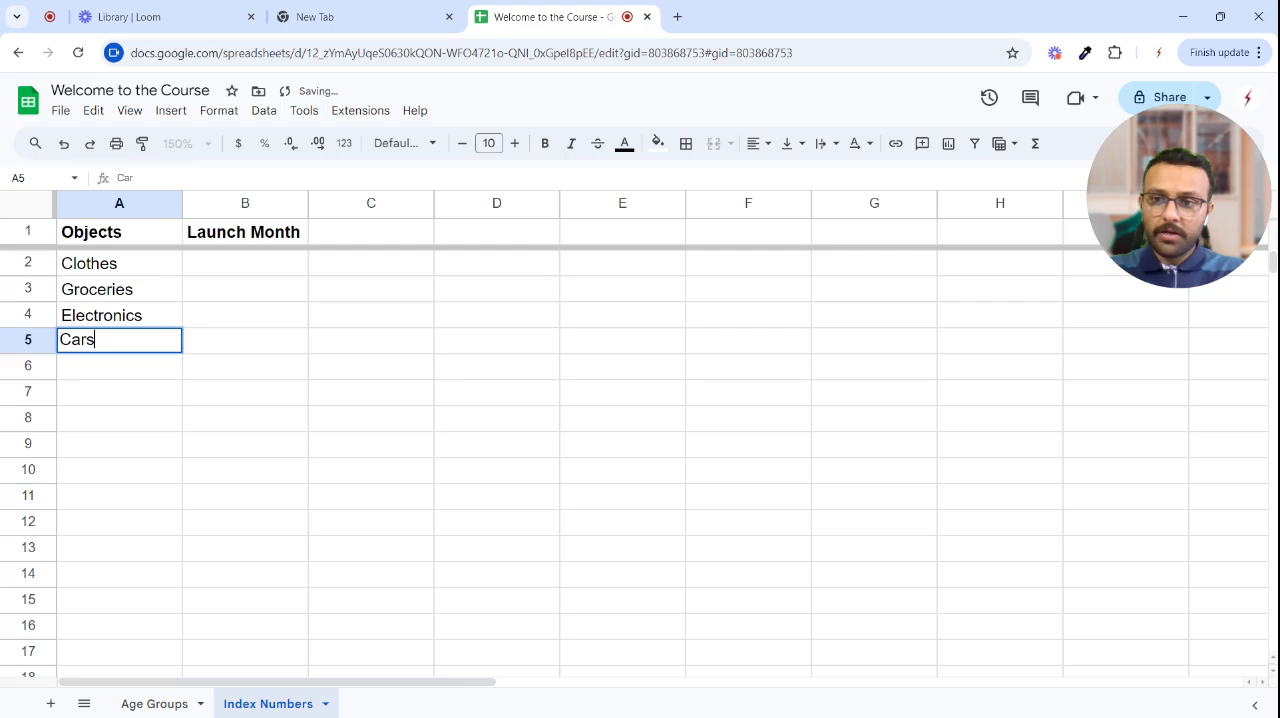
pyautogui.press('Return')
pyautogui.write('Toys')
pyautogui.press('Return')
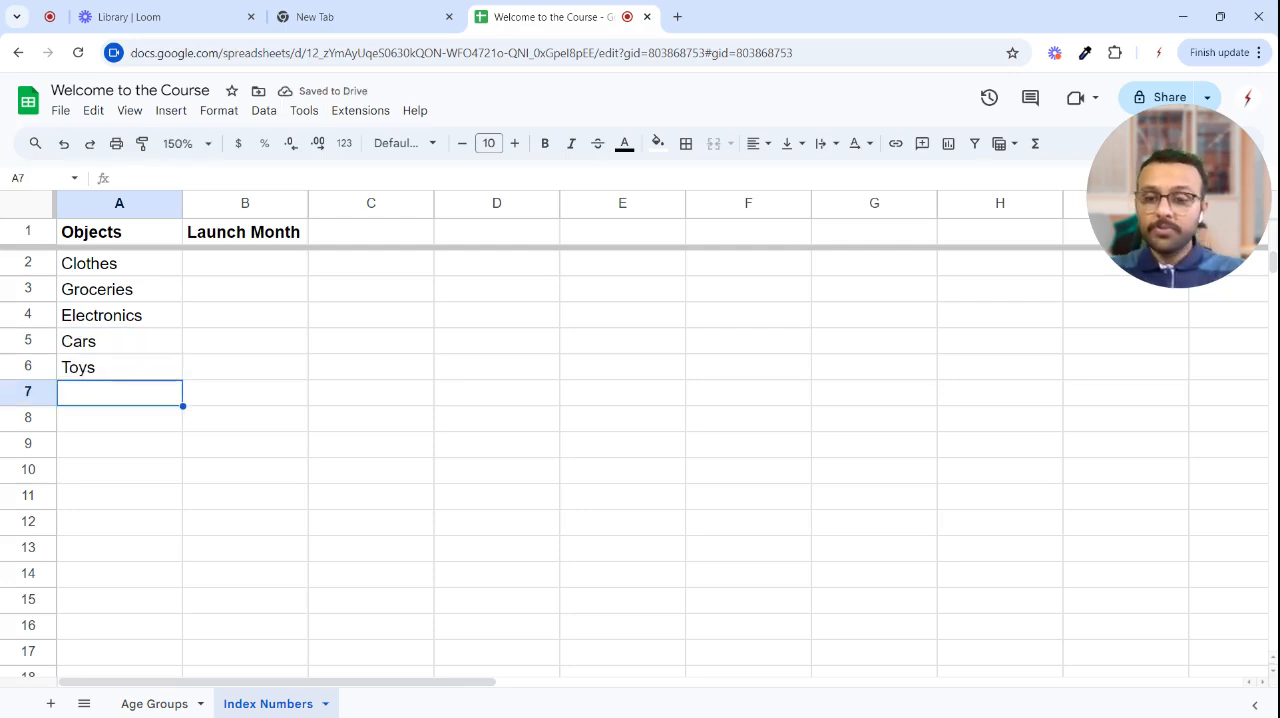
pyautogui.write('Accessories')
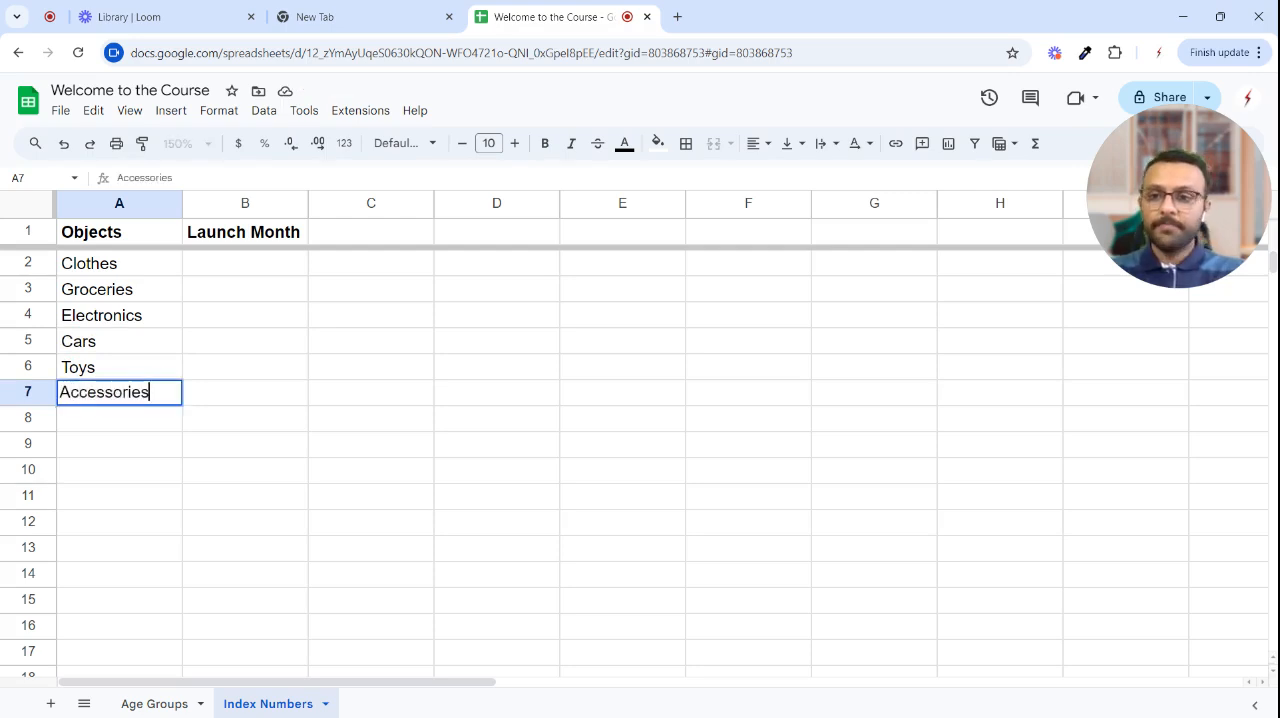
pyautogui.press('Return')
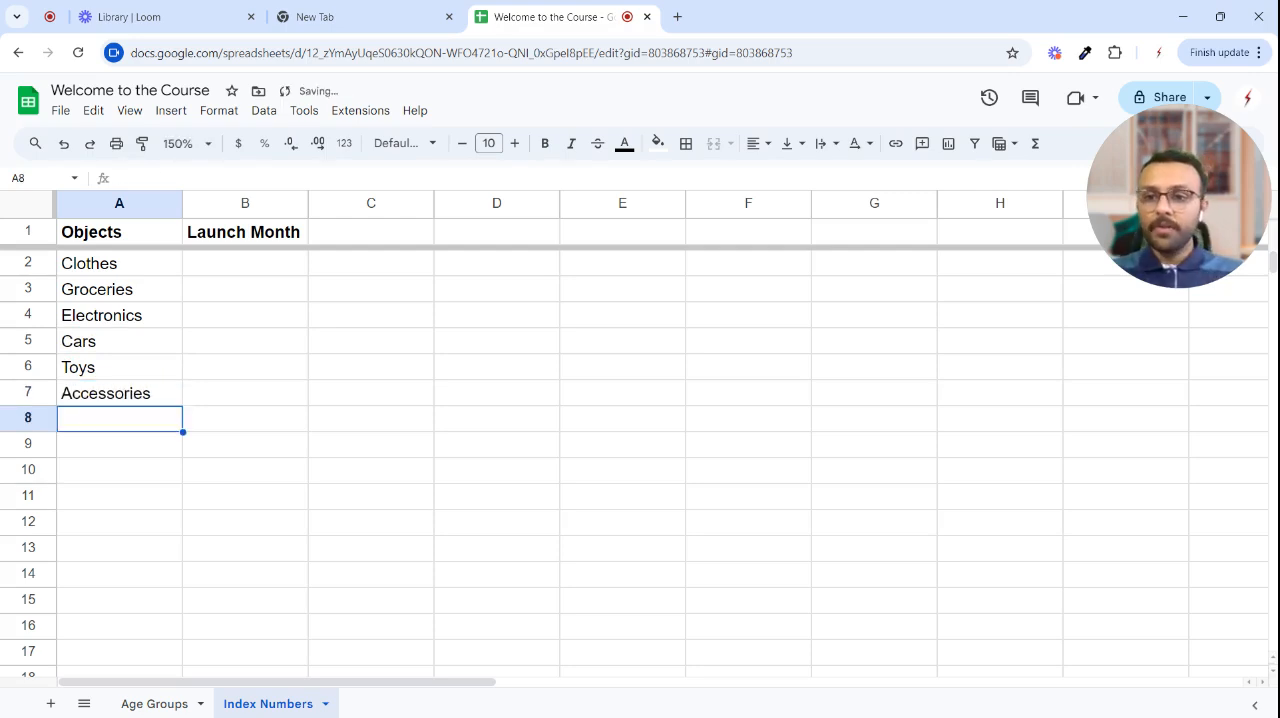
# - Enter January 2024 in B2 as the launch month for Clothes
pyautogui.press('Up')
pyautogui.press('Up')
pyautogui.press('Up')
pyautogui.press('Right')
pyautogui.press('Up')
pyautogui.press('Up')
pyautogui.press('Up')
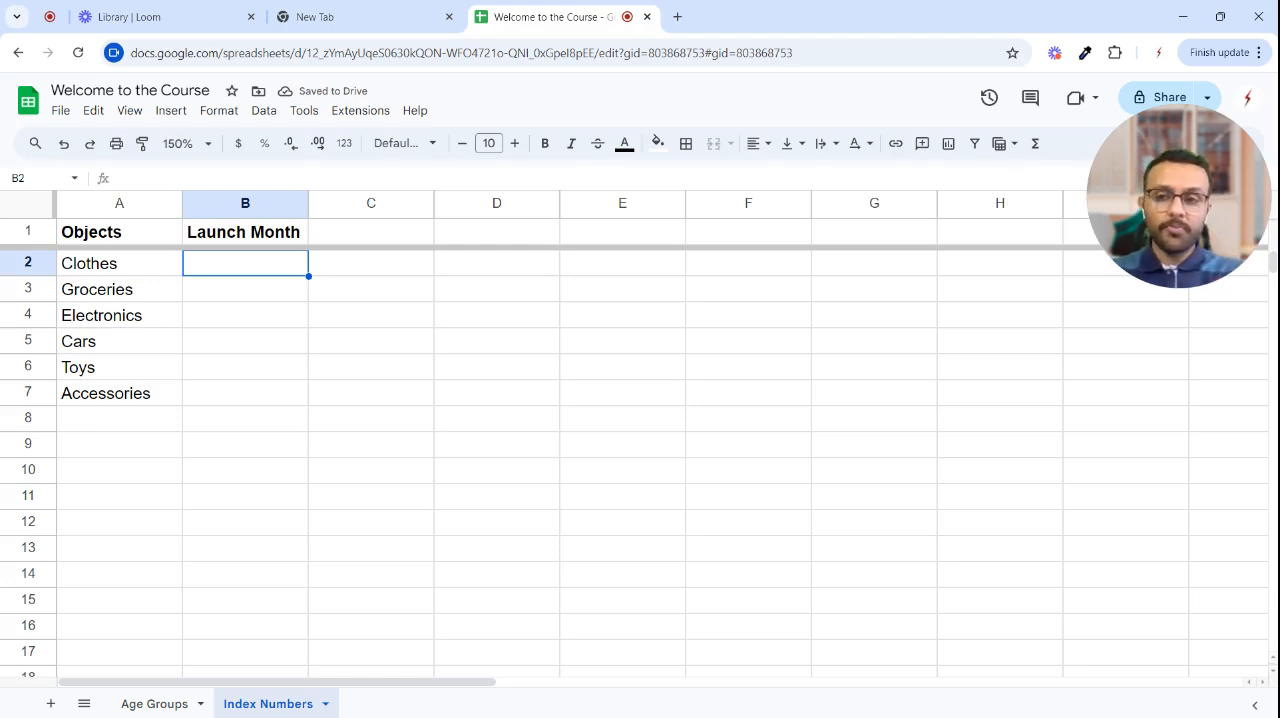
pyautogui.write('January')
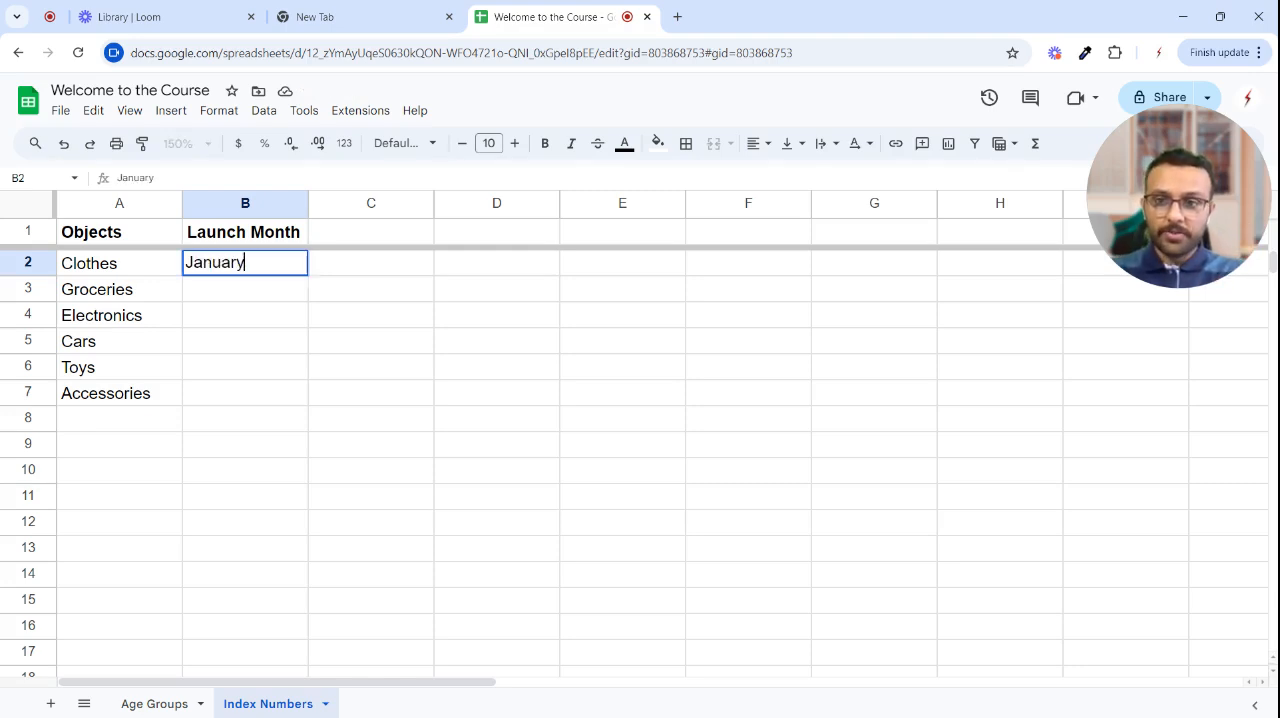
pyautogui.write(' 202')
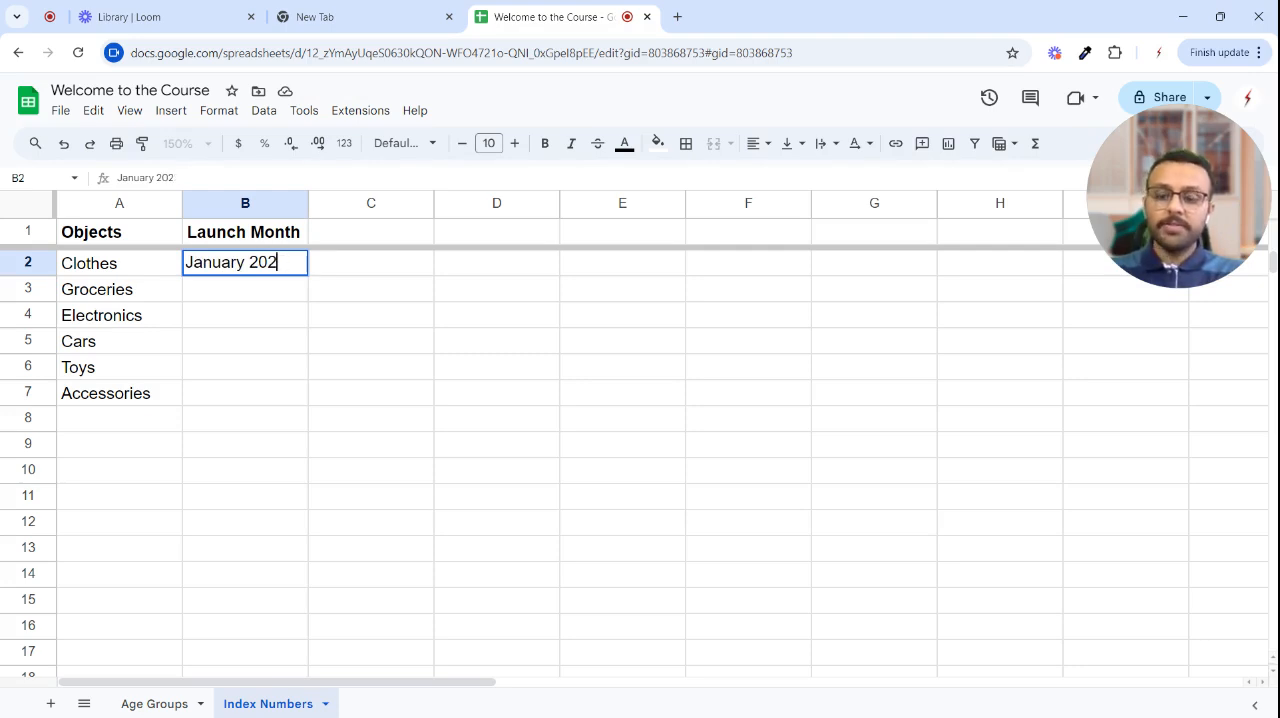
pyautogui.write('4')
pyautogui.press('Return')
# - Enter February 2024 in B3 as the launch month for Groceries, correcting the month's spelling
pyautogui.write('Feb')
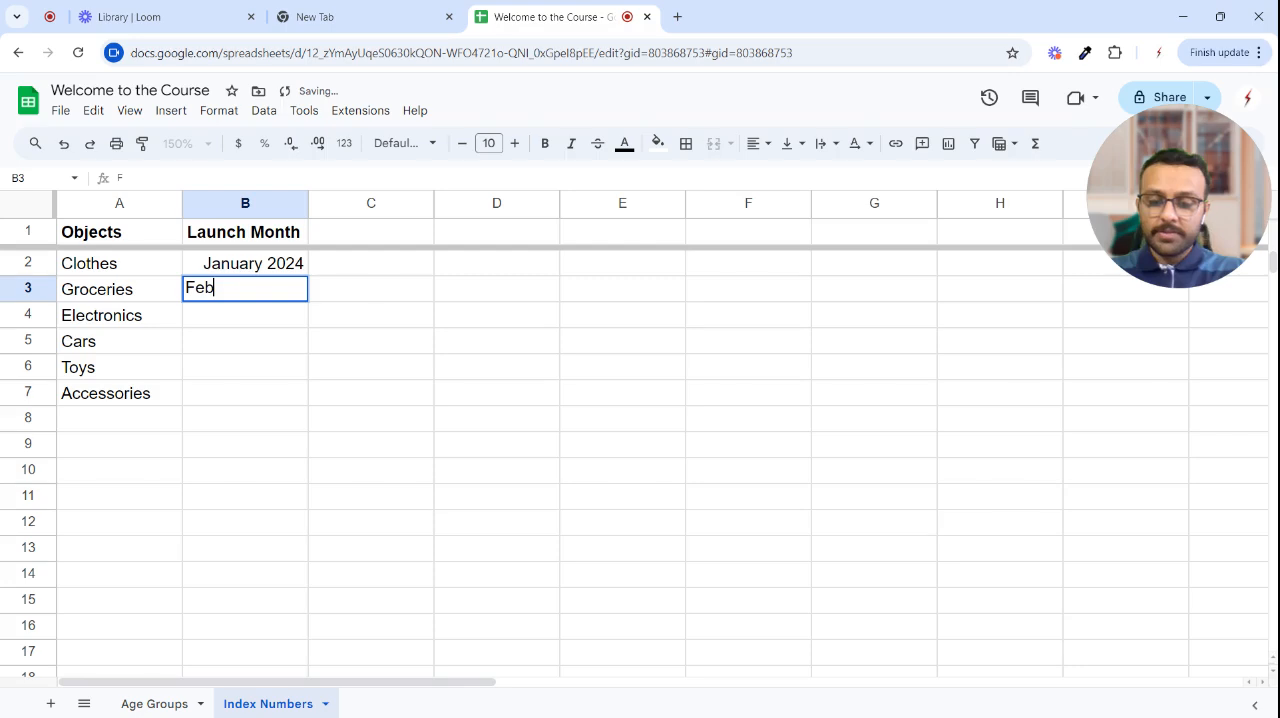
pyautogui.write('ruaru 2024')
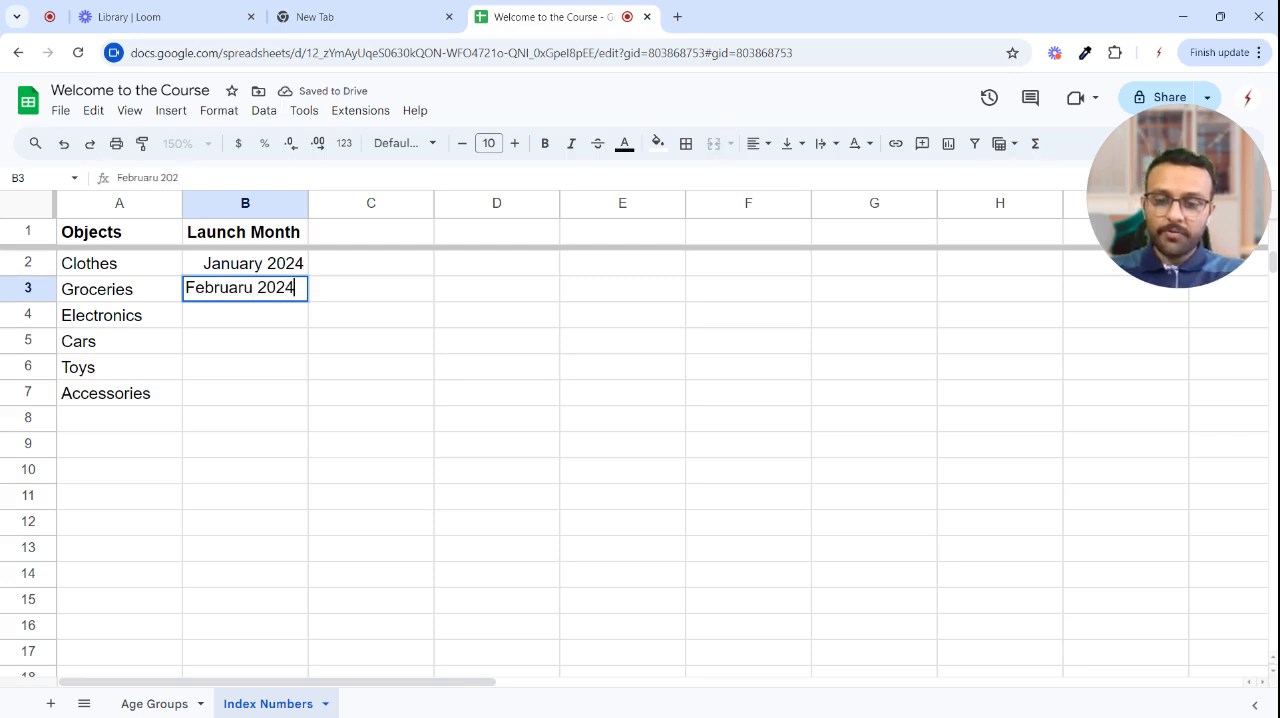
pyautogui.press('Return')
pyautogui.click(238, 298)
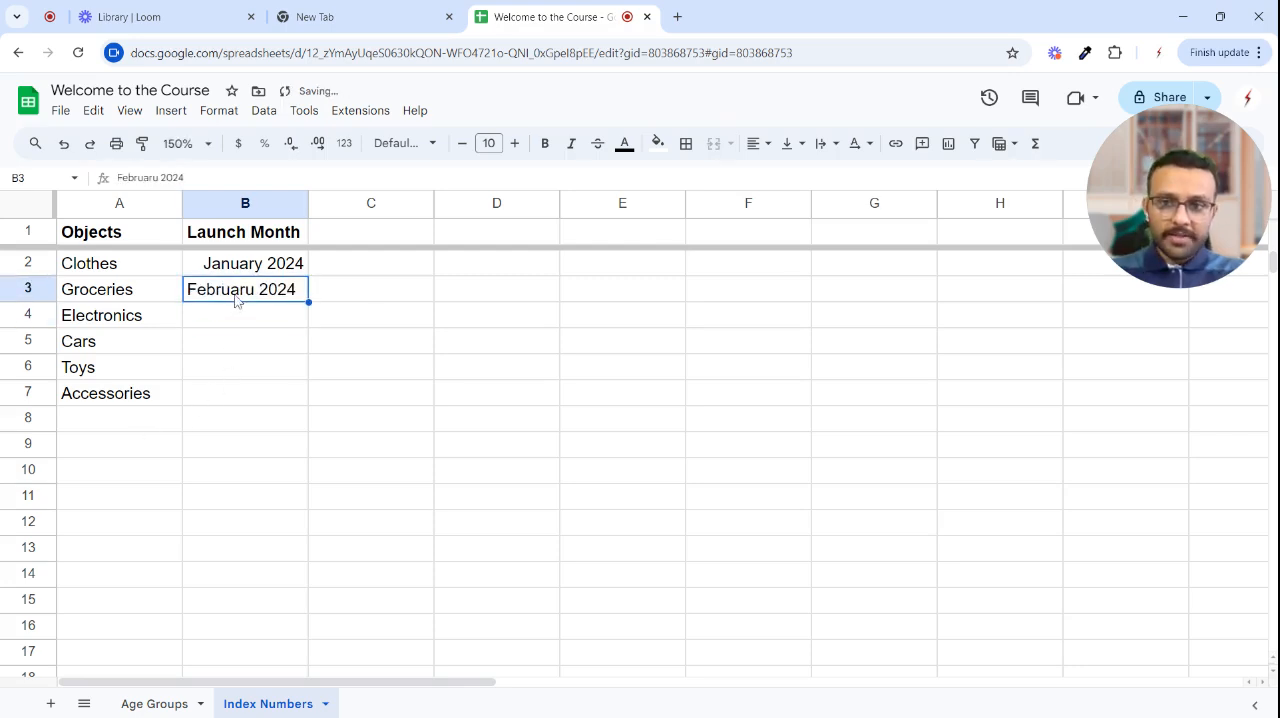
pyautogui.doubleClick(254, 288)
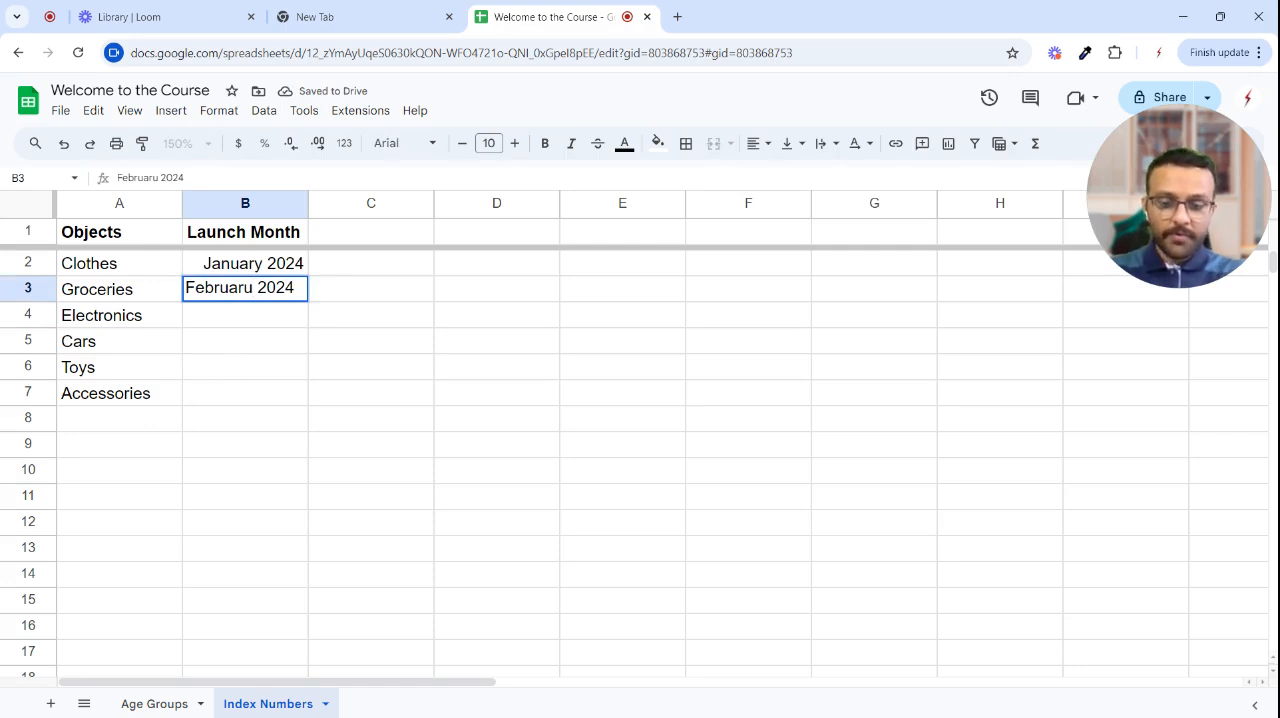
pyautogui.press('BackSpace')
pyautogui.write('y')
pyautogui.press('Return')
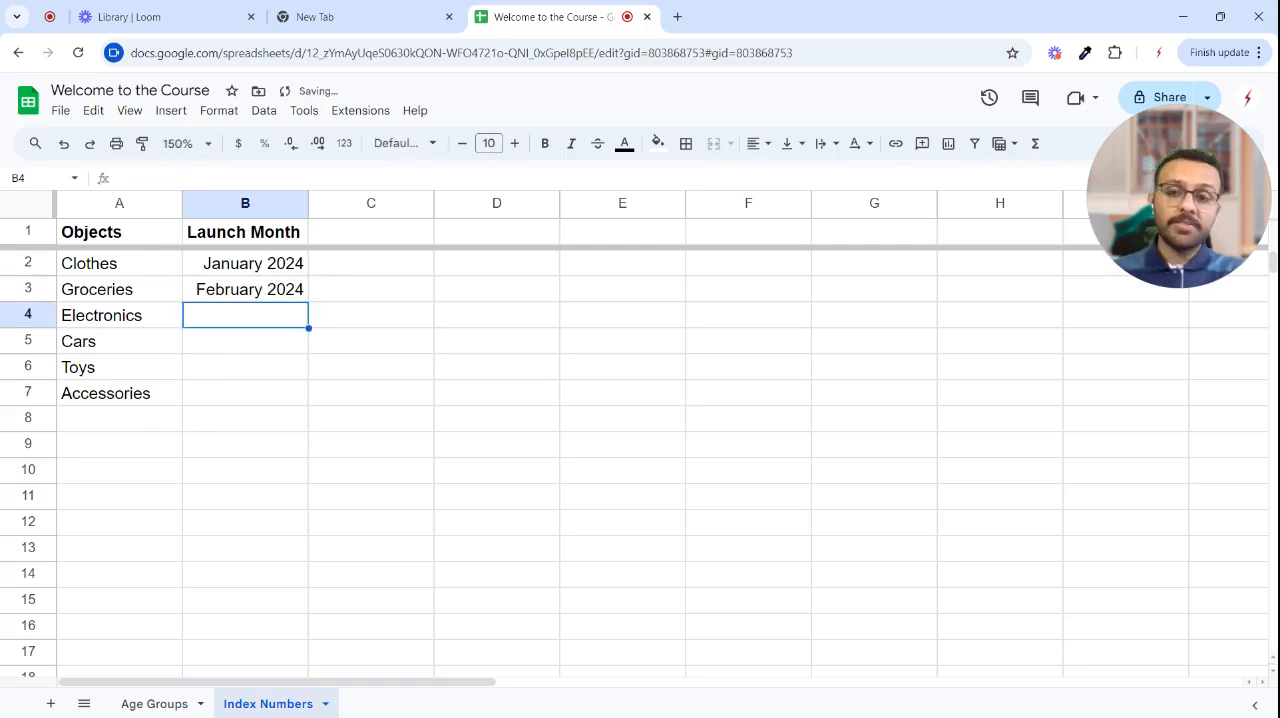
# - Extend the monthly series from B2:B3 down to B11 with the fill handle
pyautogui.moveTo(256, 267); pyautogui.dragTo(246, 296)
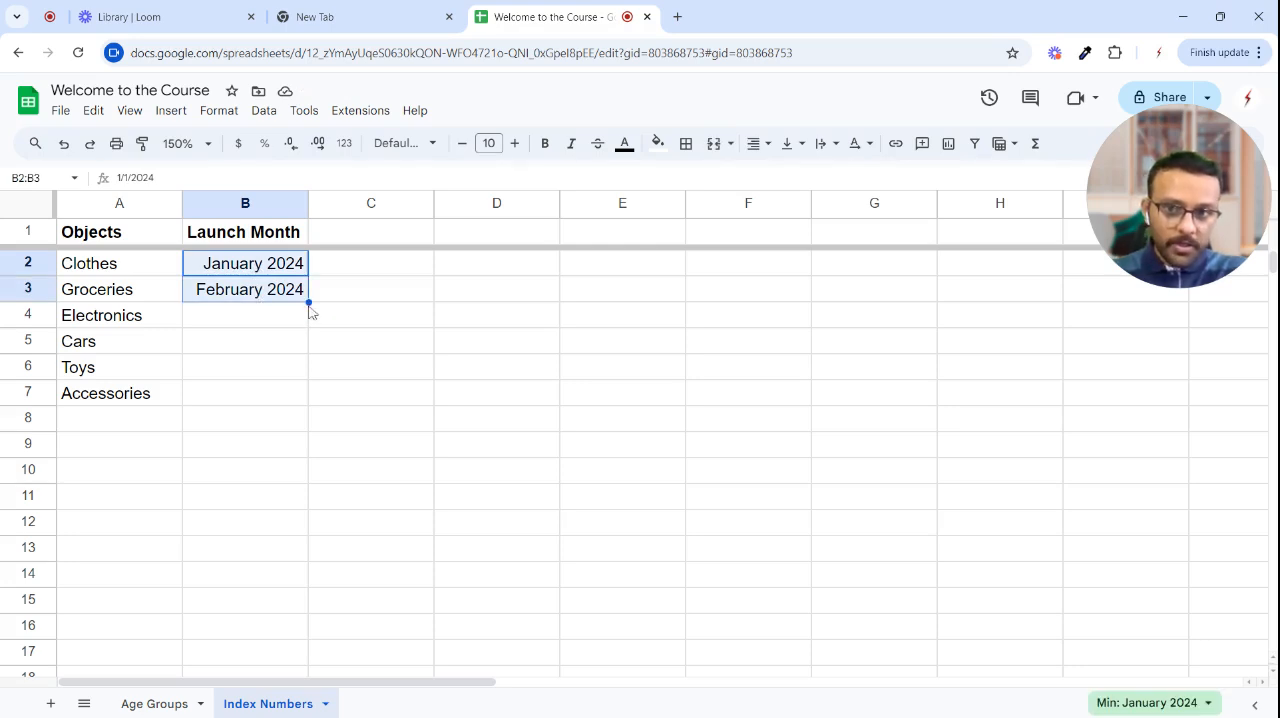
pyautogui.moveTo(309, 302); pyautogui.dragTo(308, 508)
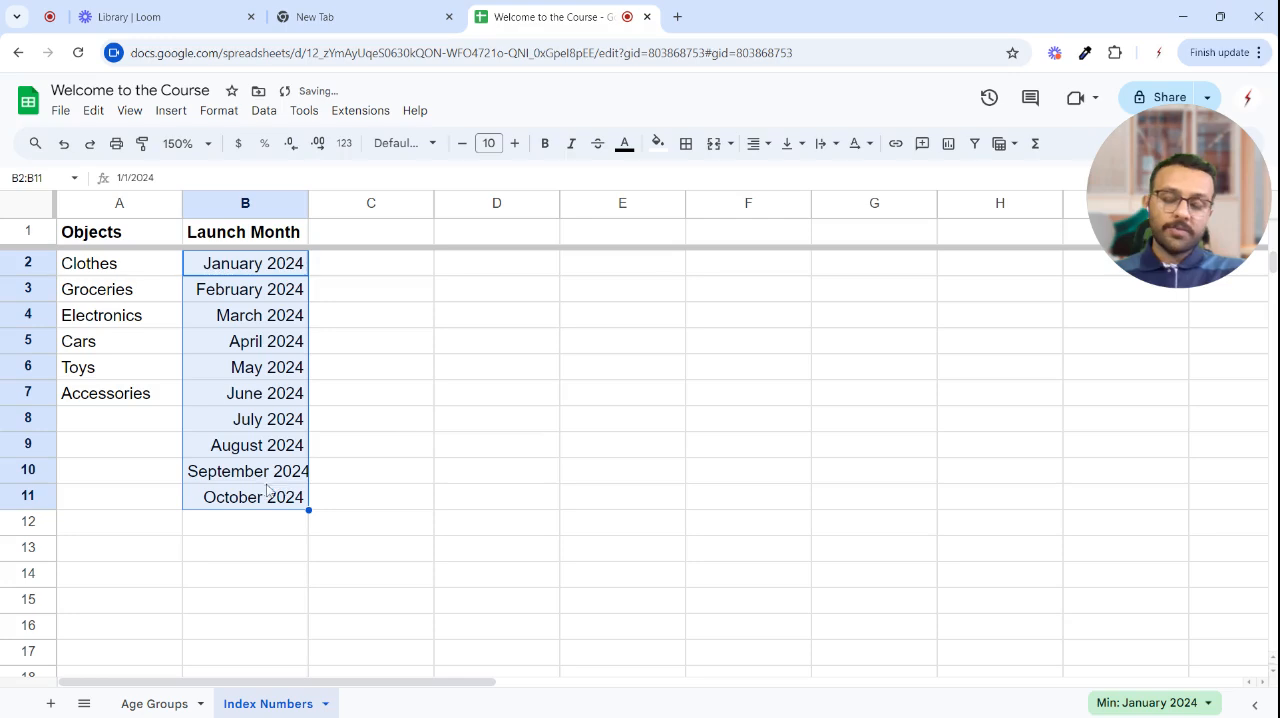
# - Replace the Groceries launch month in B3 with January 2025
pyautogui.doubleClick(247, 292)
pyautogui.click(383, 296)
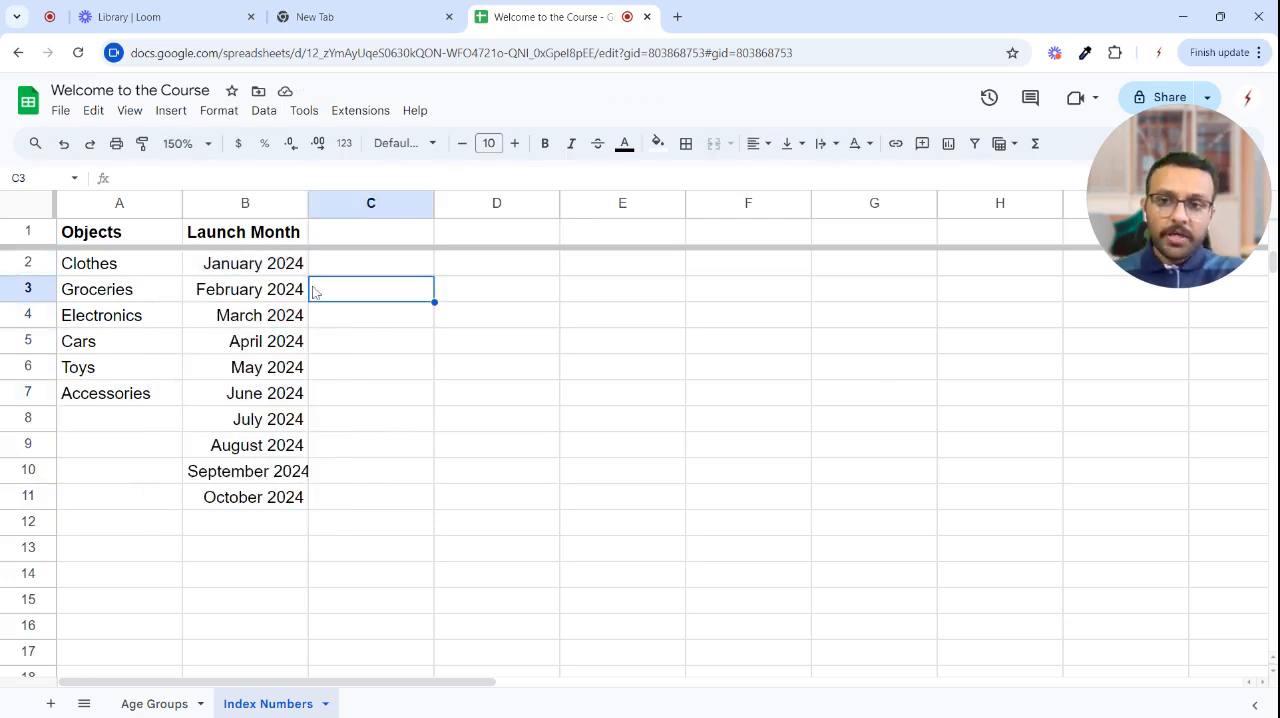
pyautogui.press('Left')
pyautogui.press('Return')
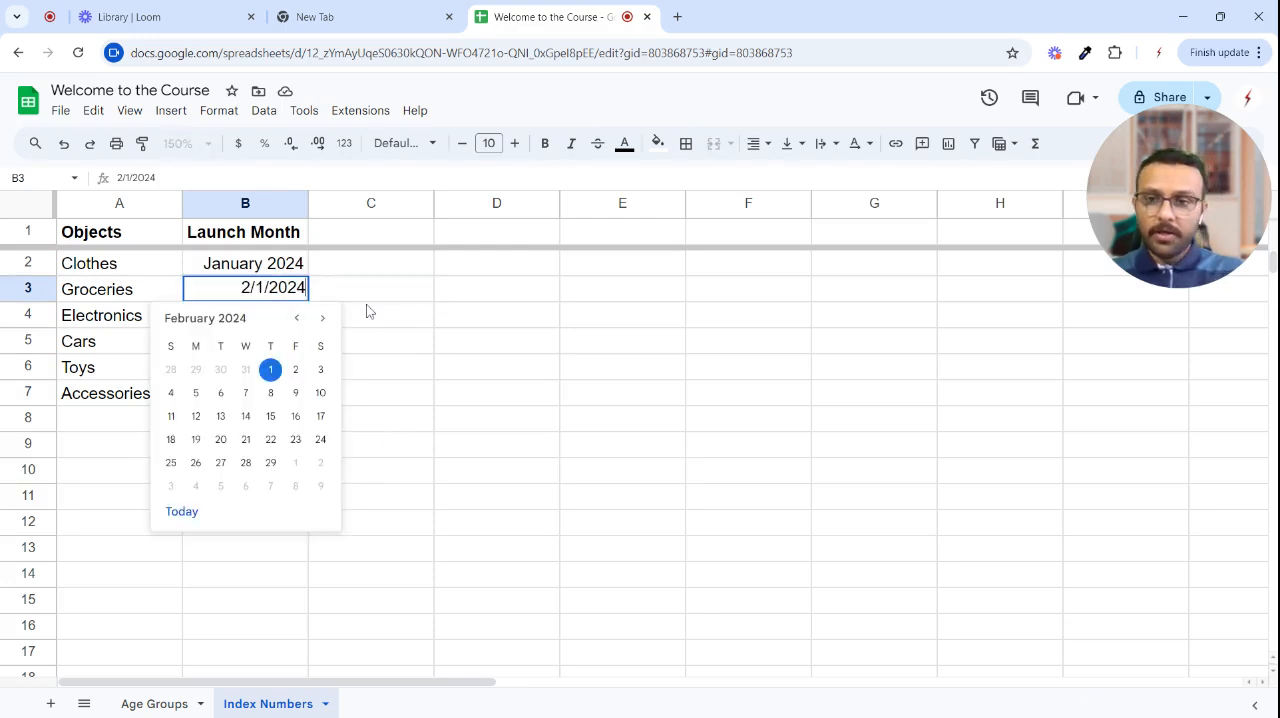
pyautogui.hotkey('ctrl', 'a')
pyautogui.press('BackSpace')
pyautogui.write('januar')
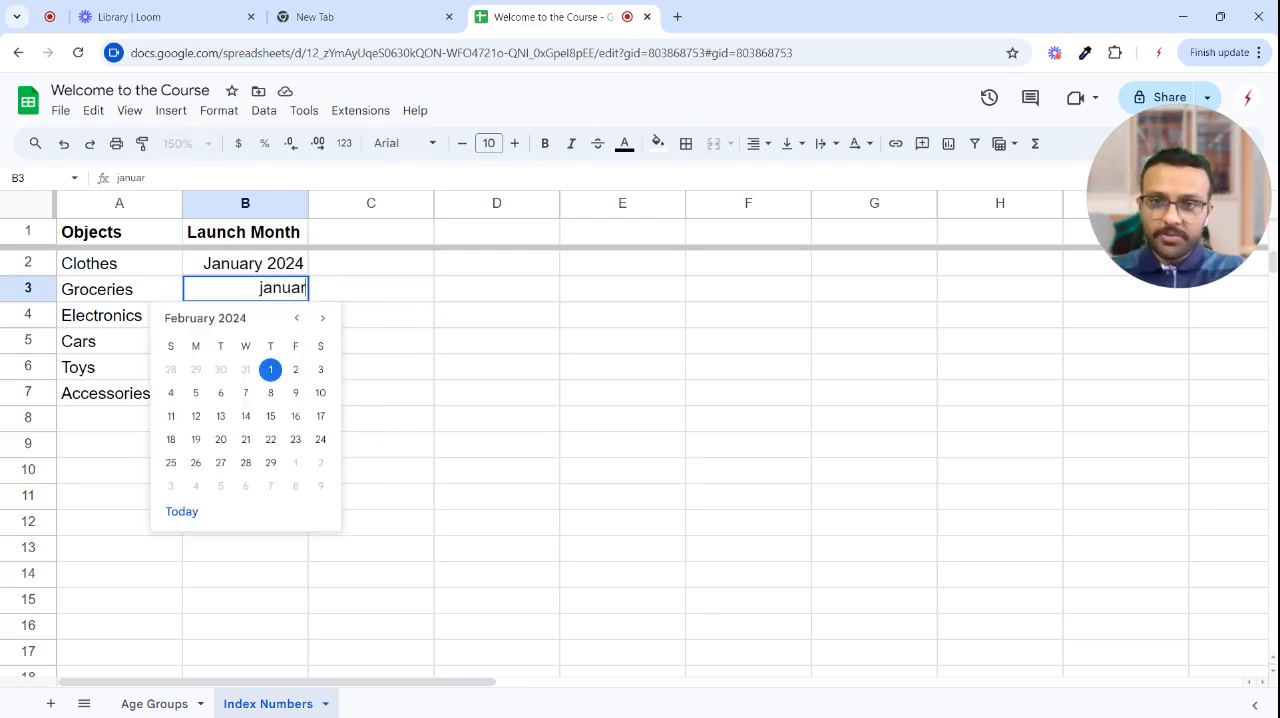
pyautogui.write('y')
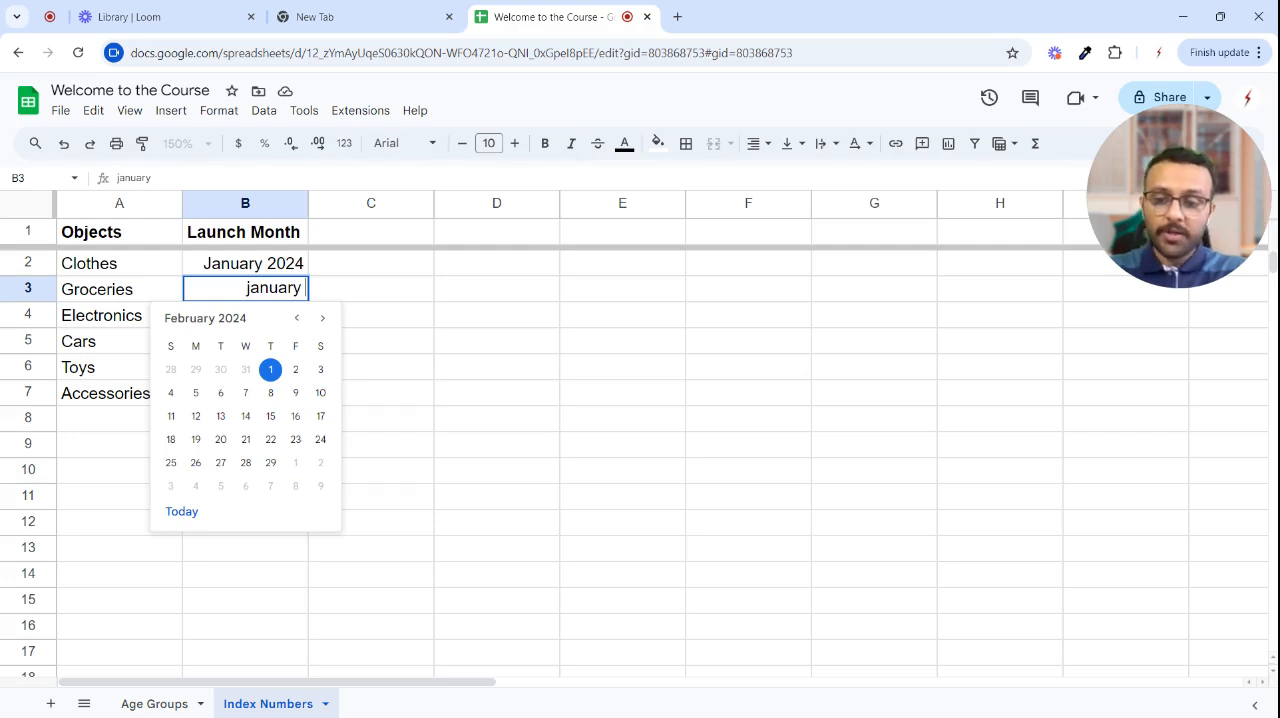
pyautogui.write(' 2025')
pyautogui.press('Return')
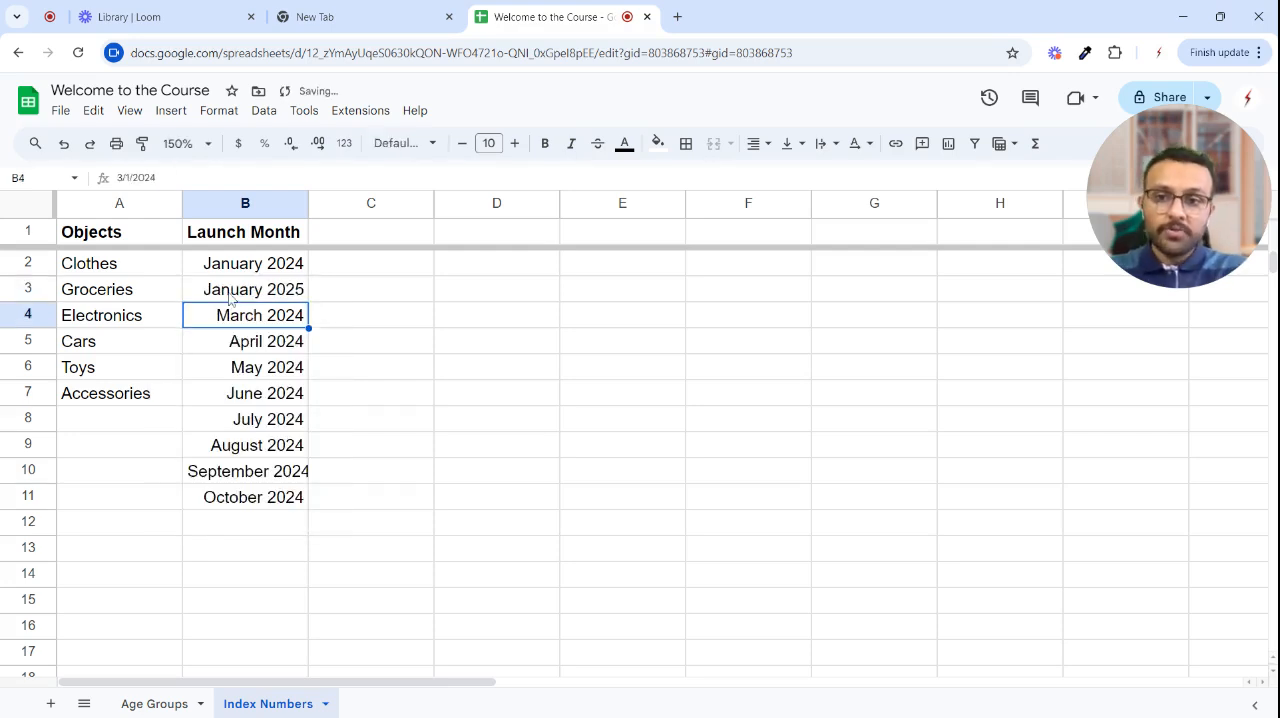
# - Extend the yearly January series from B2:B3 down through B11, overwriting the monthly dates
pyautogui.moveTo(295, 268); pyautogui.dragTo(309, 500)
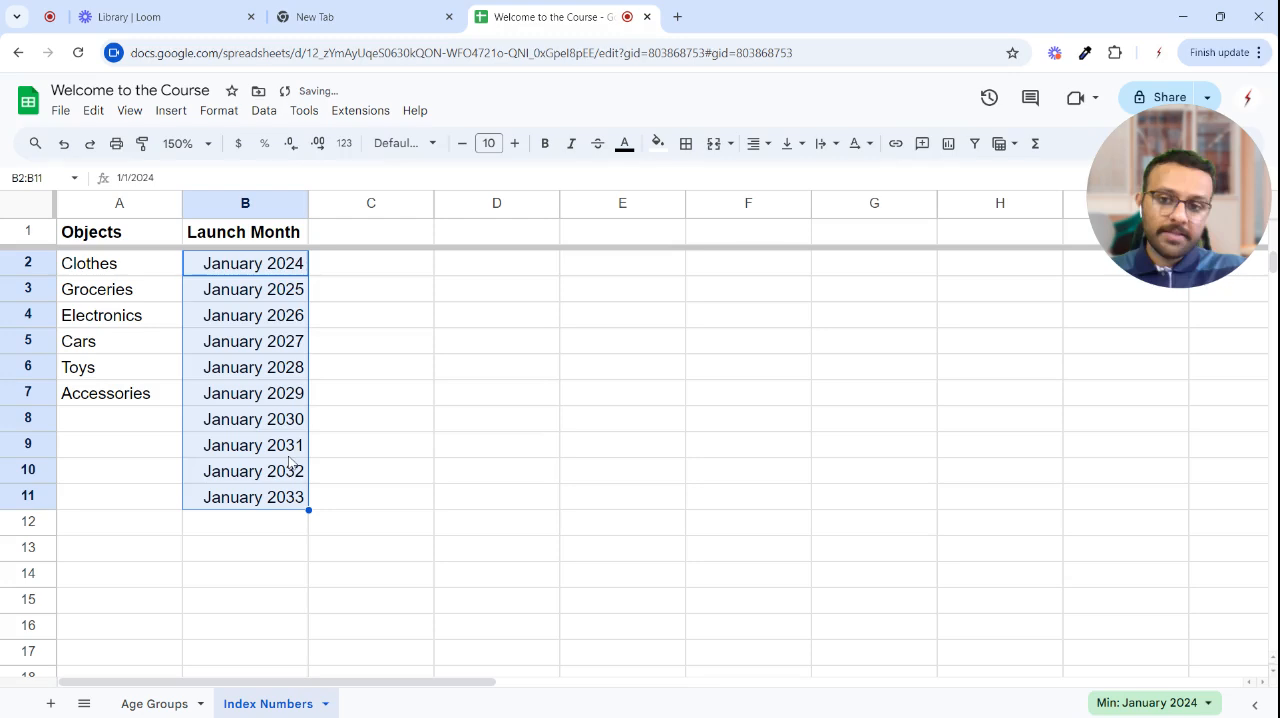
pyautogui.click(363, 340)
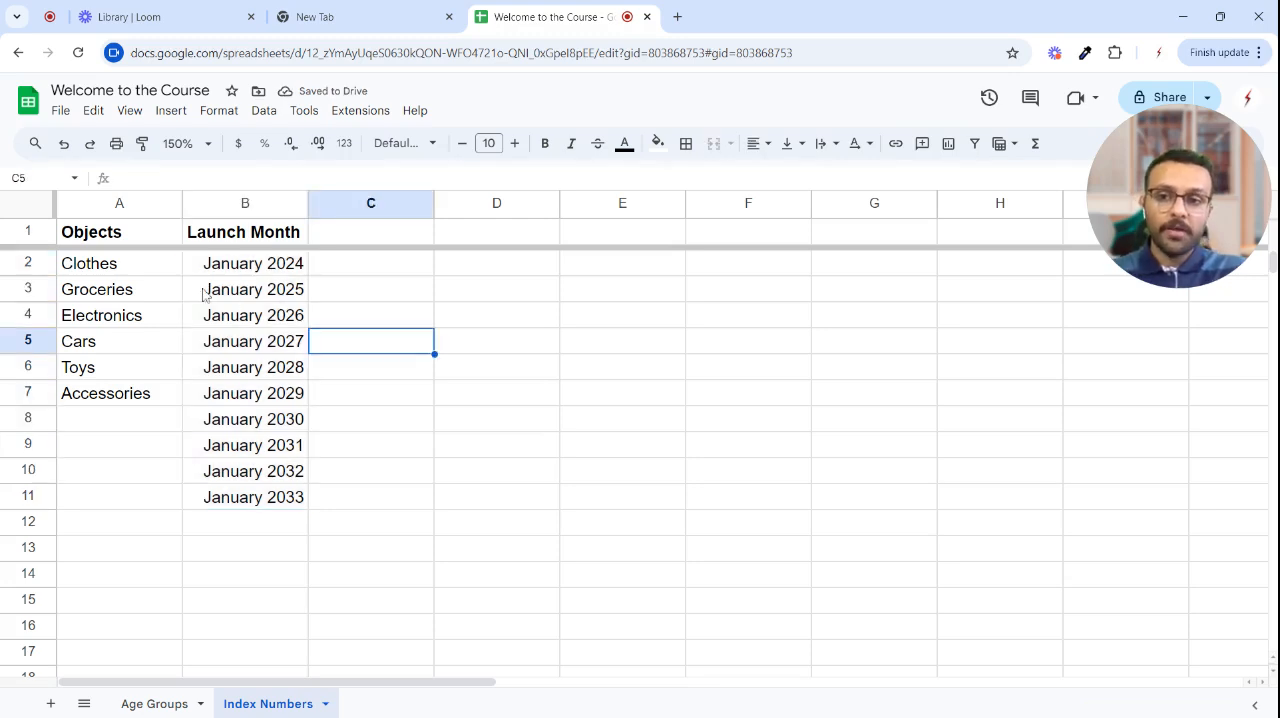
pyautogui.moveTo(245, 264); pyautogui.dragTo(270, 501)
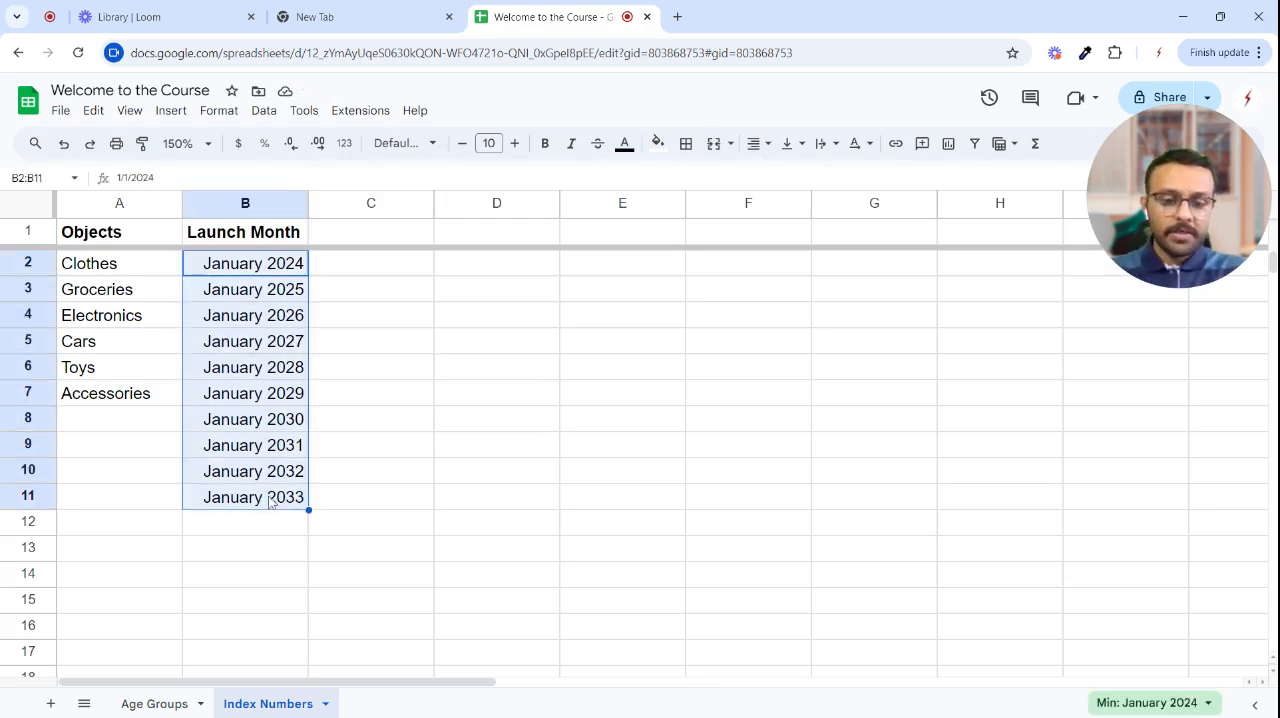
# - Enter 2, 4, 6 and 8 in D2:D5 and extend the number series down to D15
pyautogui.click(515, 280)
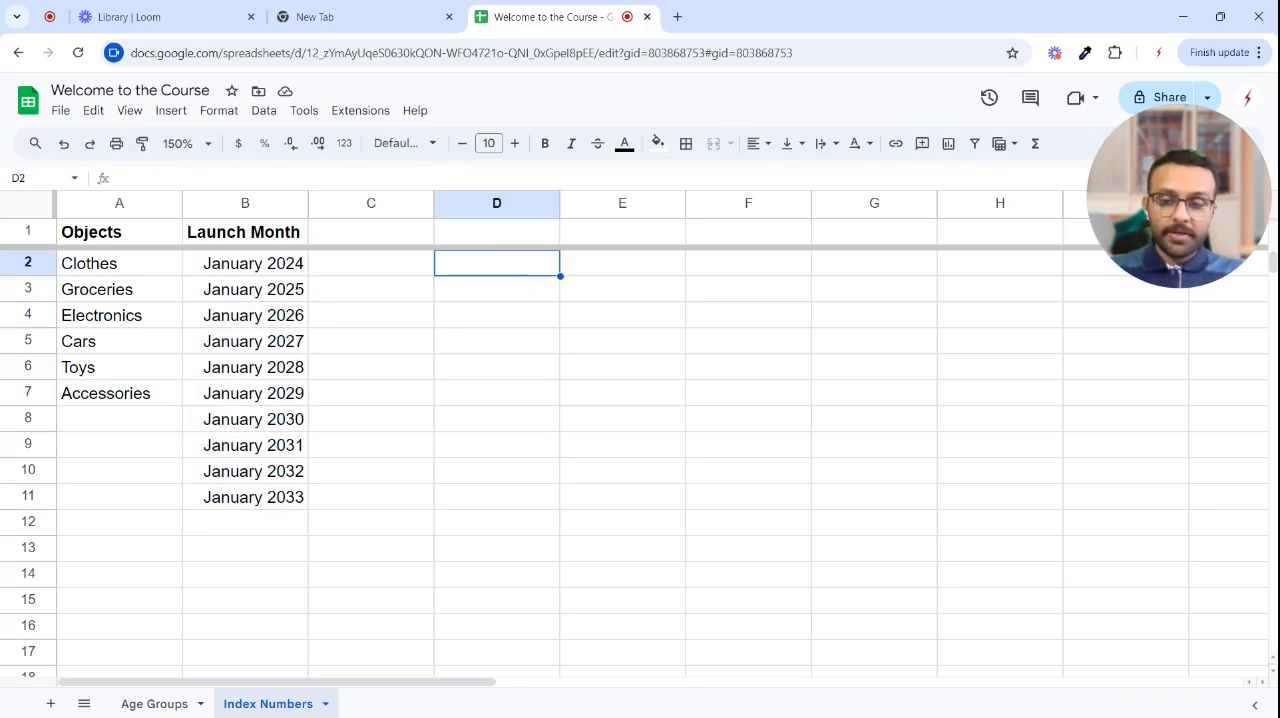
pyautogui.write('2')
pyautogui.press('Return')
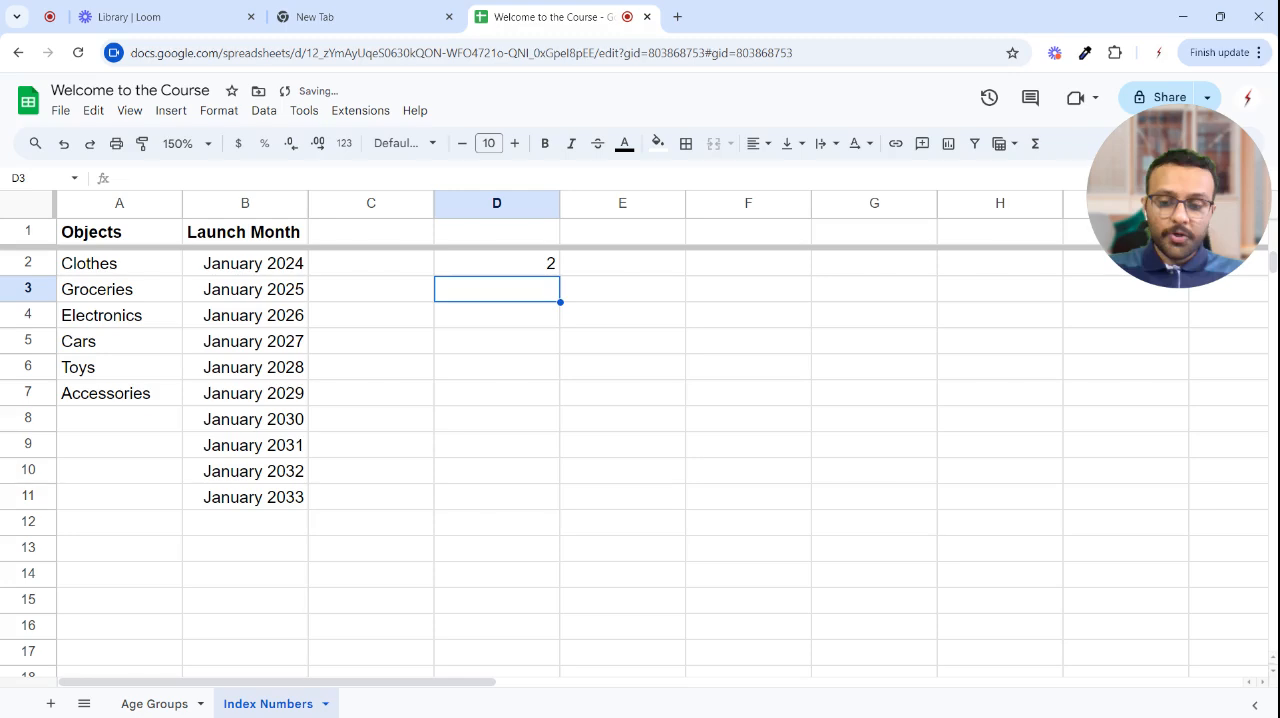
pyautogui.write('4')
pyautogui.press('Return')
pyautogui.write('6')
pyautogui.press('Return')
pyautogui.write('8')
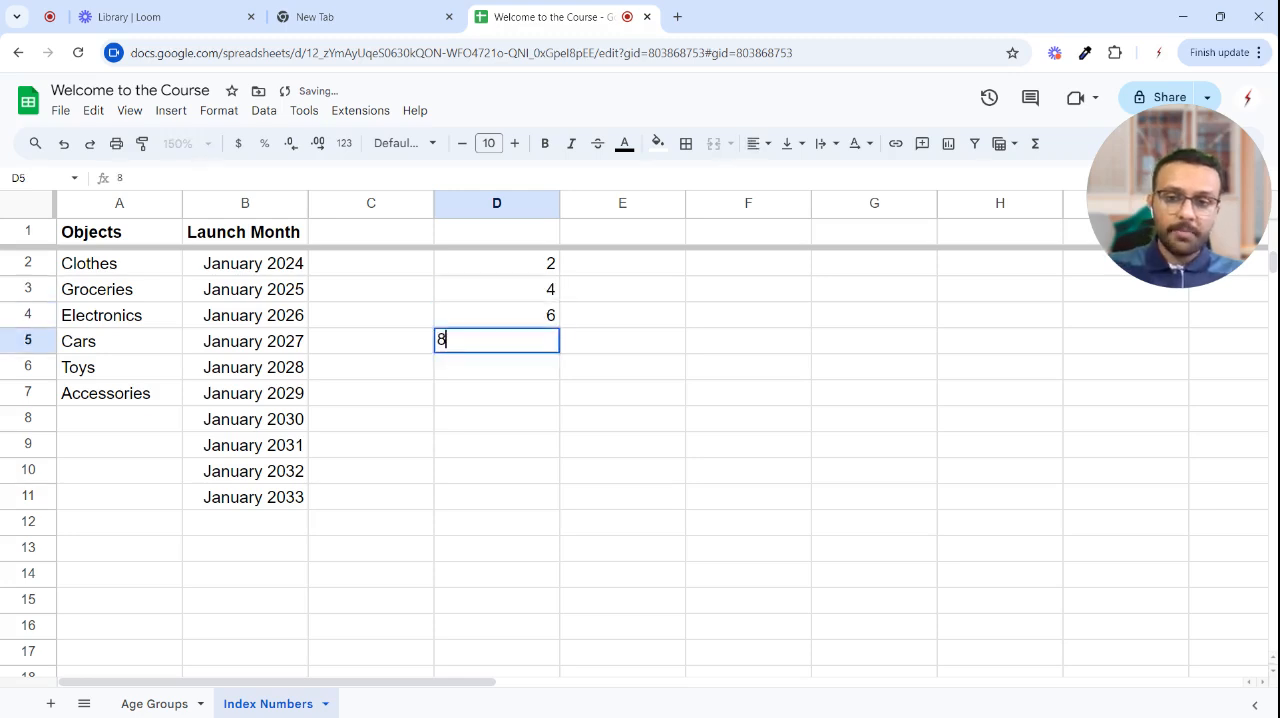
pyautogui.press('Return')
pyautogui.moveTo(530, 263); pyautogui.dragTo(562, 605)
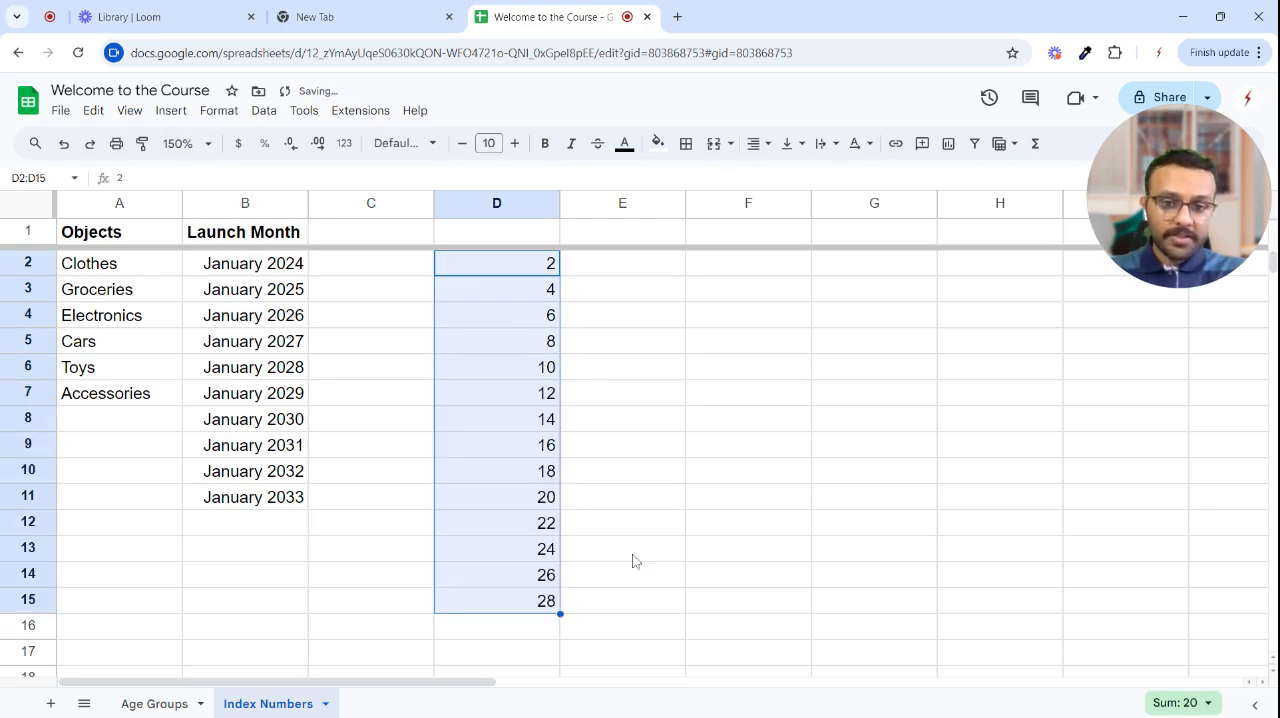
pyautogui.click(613, 654)
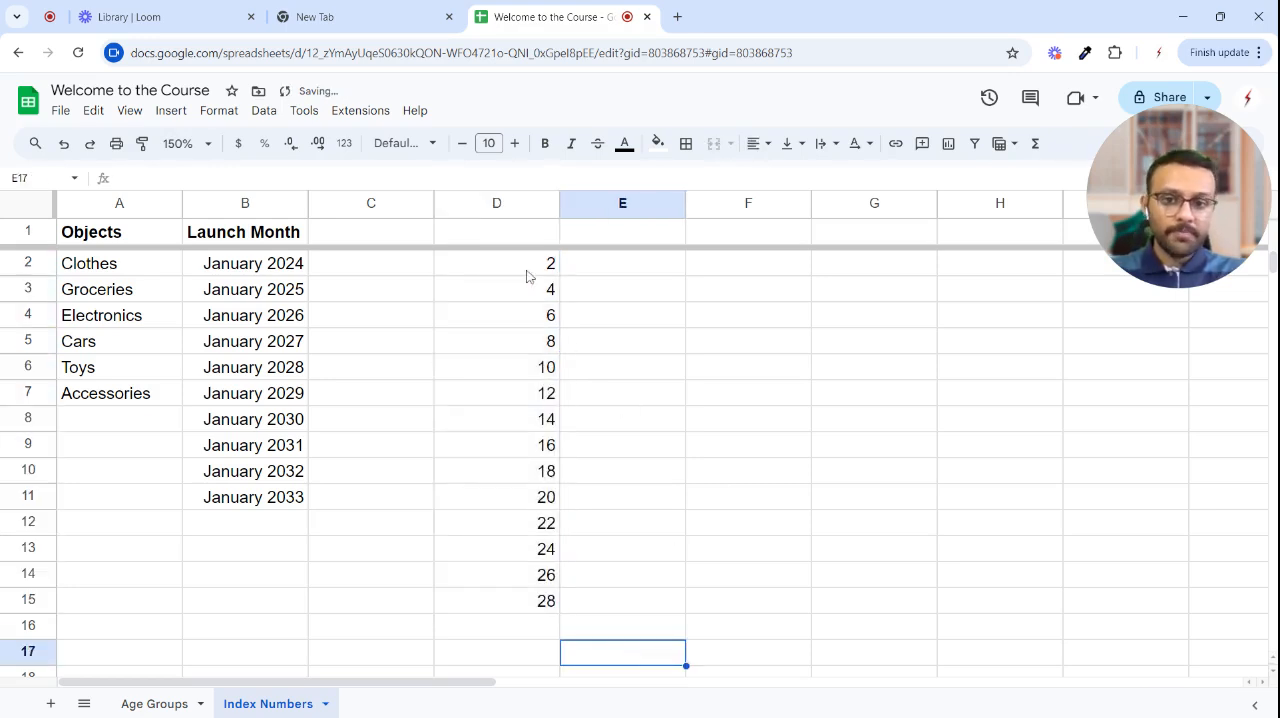
# - Clear the number series from column D, selecting D2:D16
pyautogui.moveTo(527, 271); pyautogui.dragTo(516, 624)
pyautogui.press('Delete')
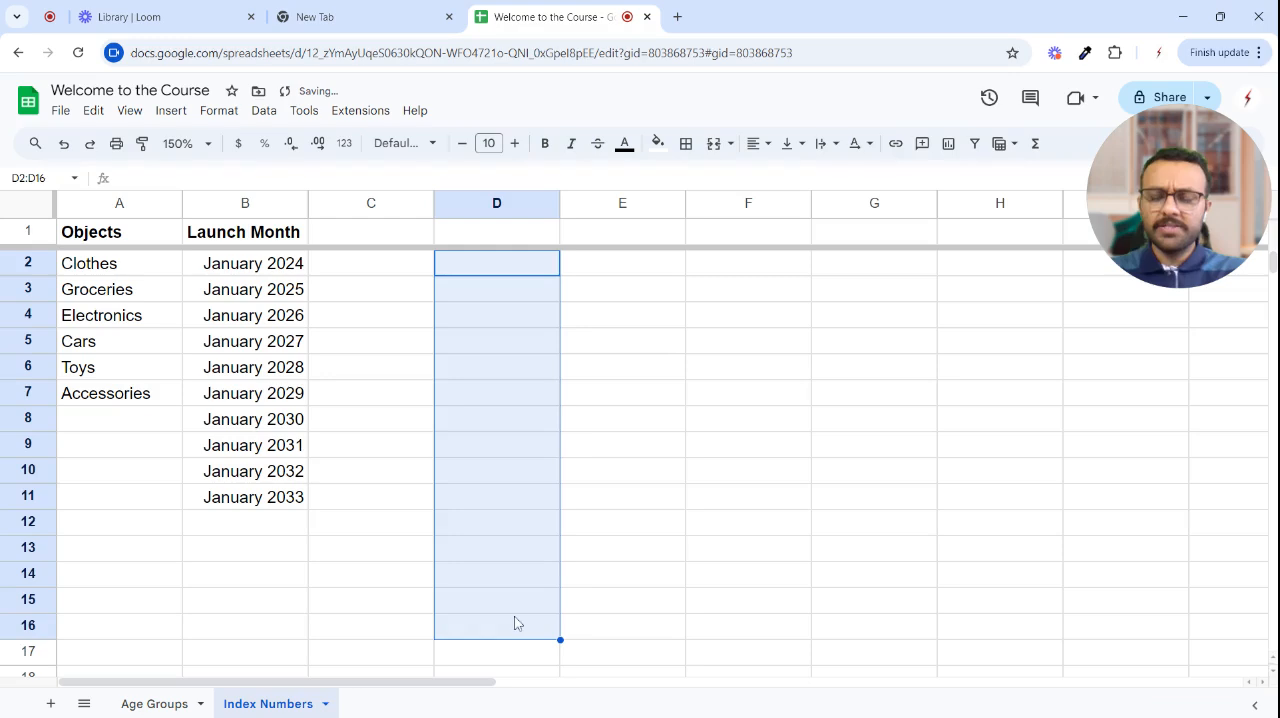
pyautogui.click(327, 371)
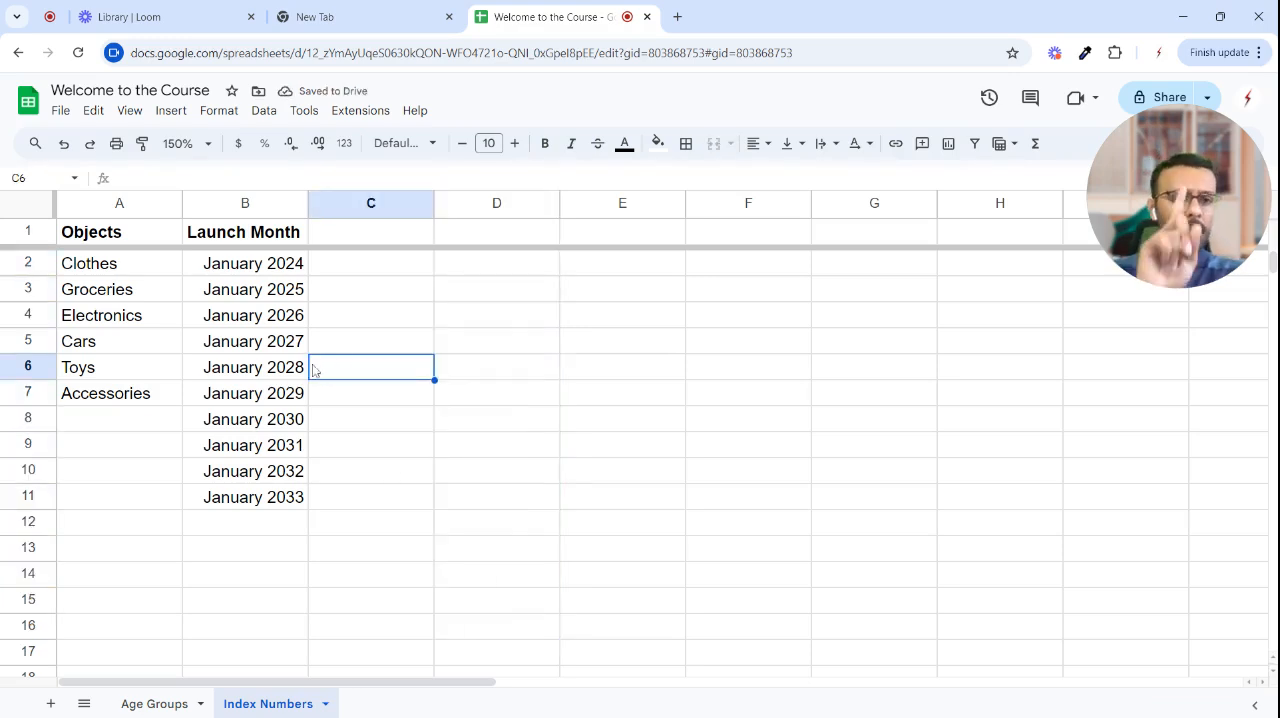
# - Open the Clothes launch date in B2 to inspect its underlying date and calendar, leaving it unedited
pyautogui.doubleClick(265, 271)
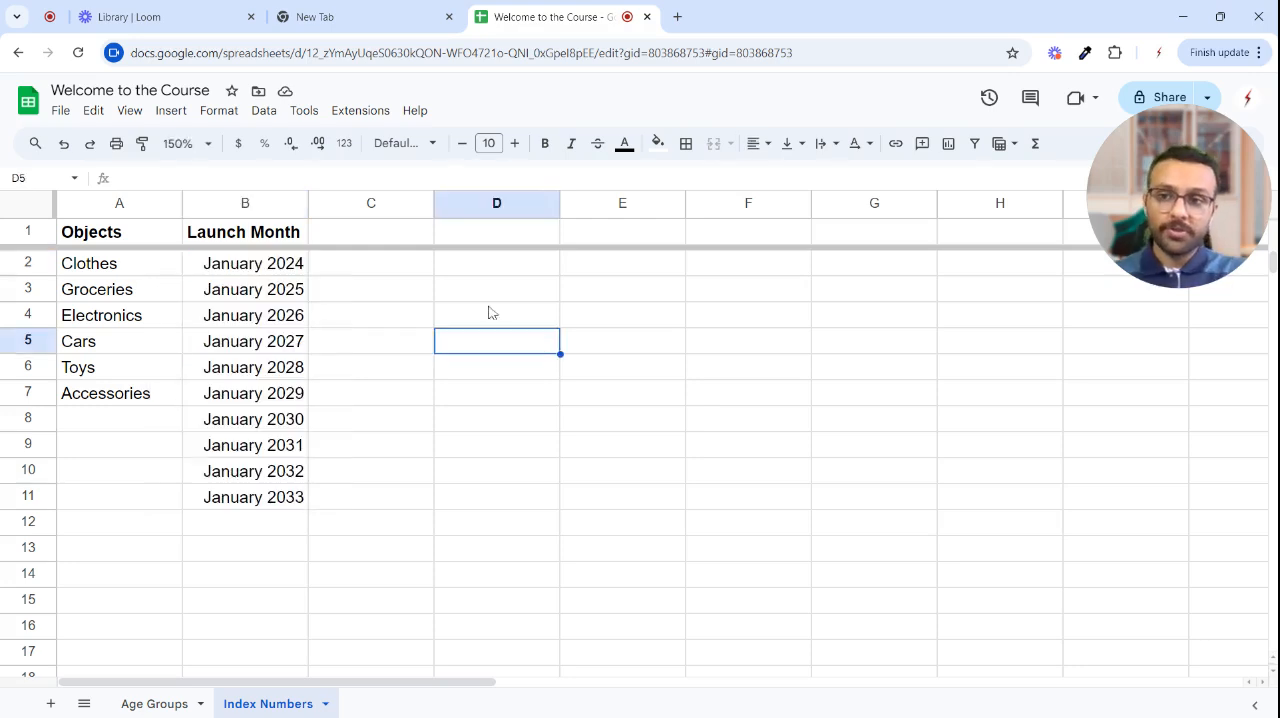
pyautogui.click(385, 236)
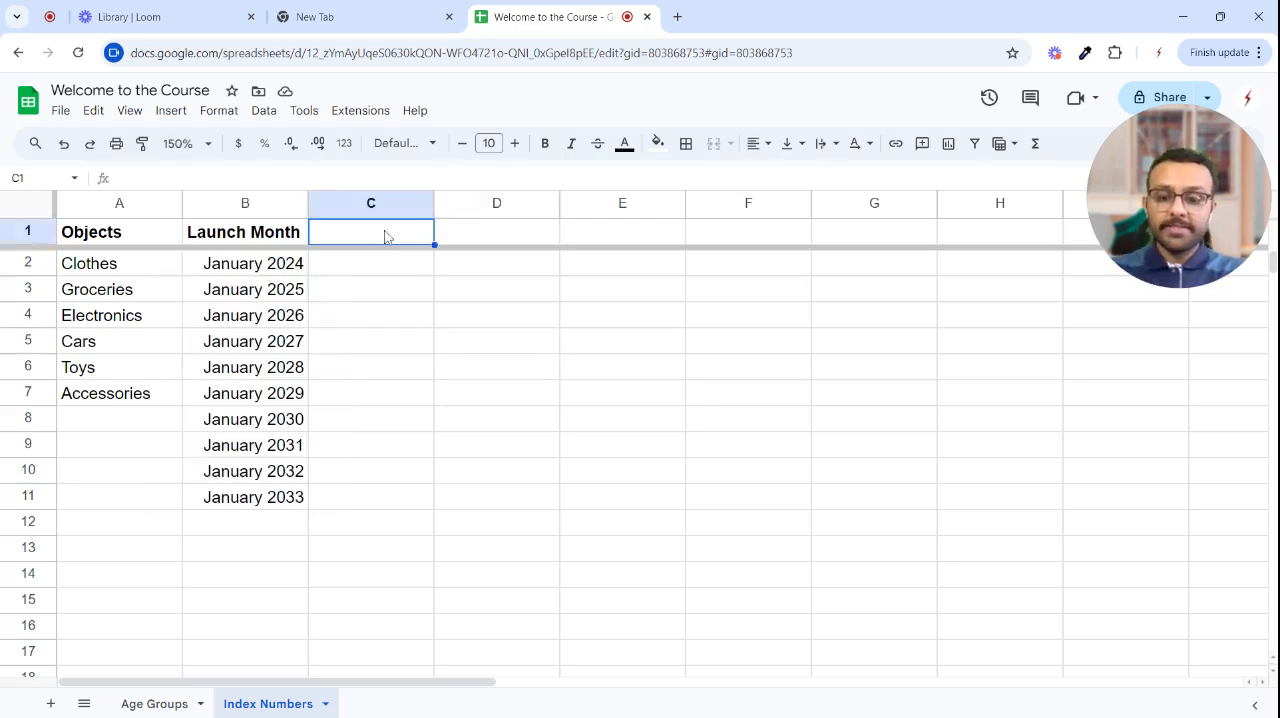
# - Add the header Average Price in C1, next to Launch Month
pyautogui.write('Average Pri')
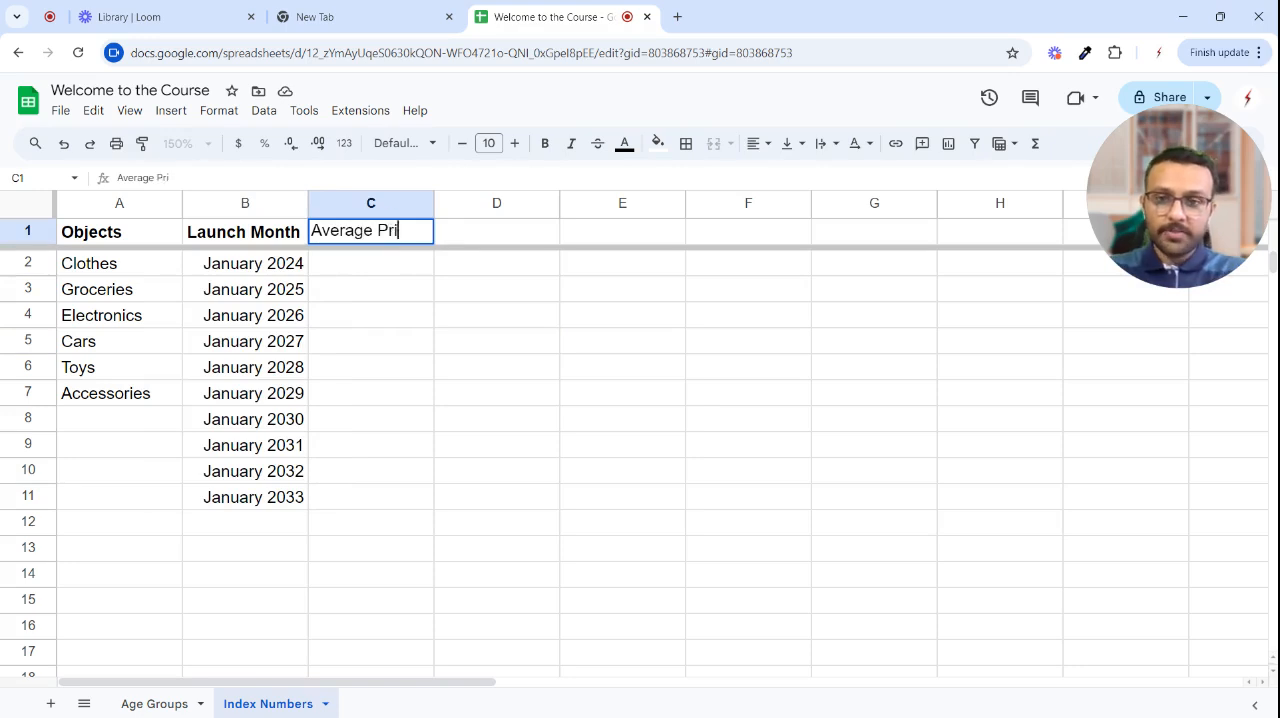
pyautogui.write('ce')
pyautogui.press('Return')
# - Enter the average prices 200, 400, 60, 100, 120 and 150 in C2:C7 for Clothes through Accessories
pyautogui.write('200')
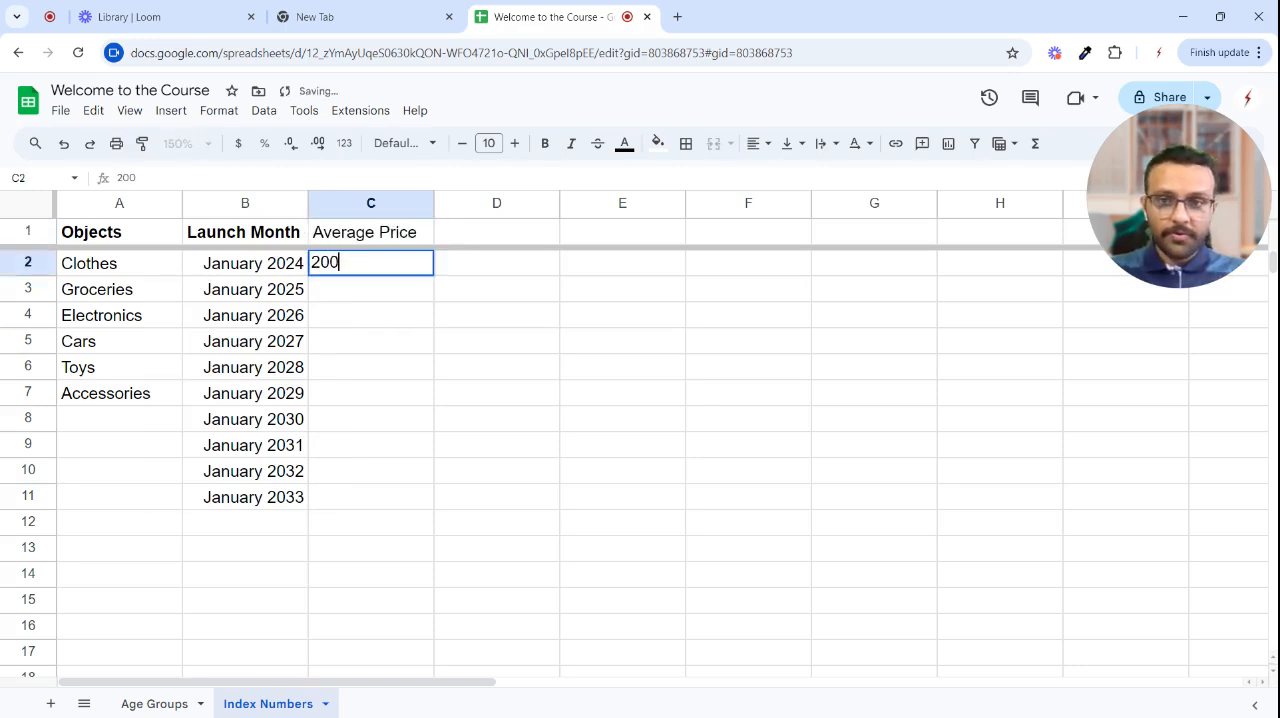
pyautogui.press('Return')
pyautogui.write('400')
pyautogui.press('Return')
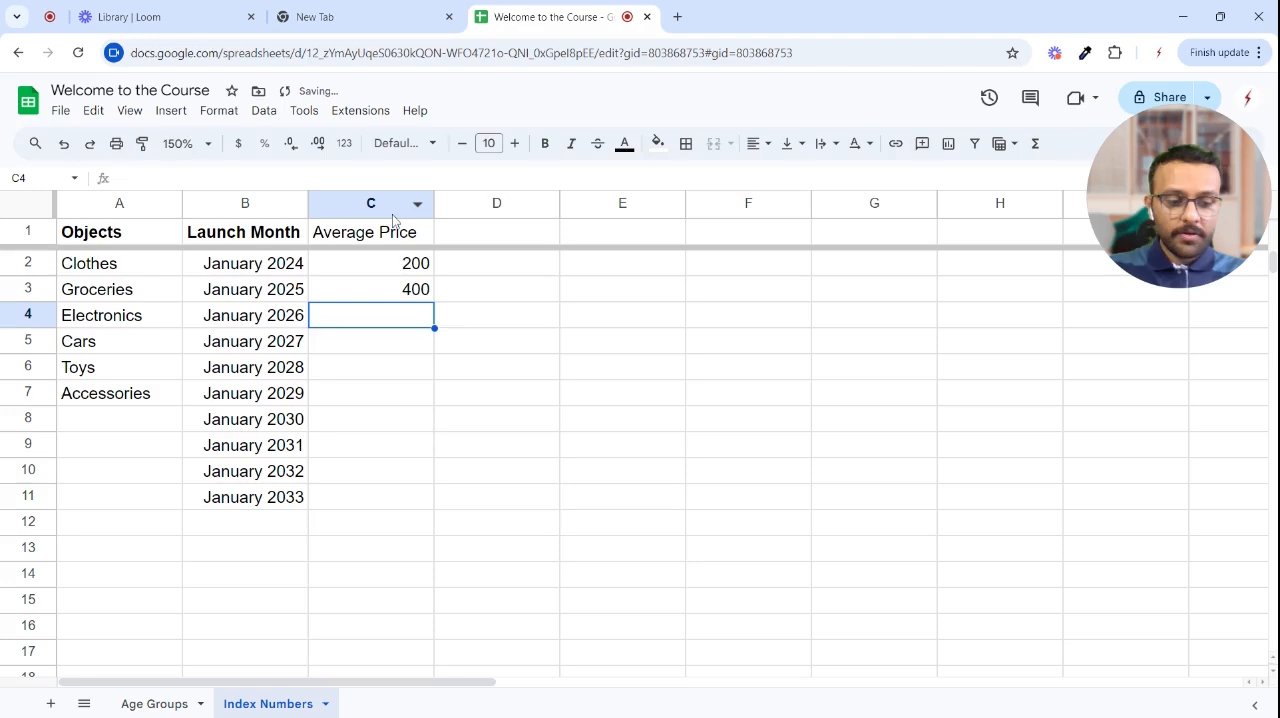
pyautogui.write('60')
pyautogui.press('Return')
pyautogui.write('100')
pyautogui.press('Return')
pyautogui.write('120')
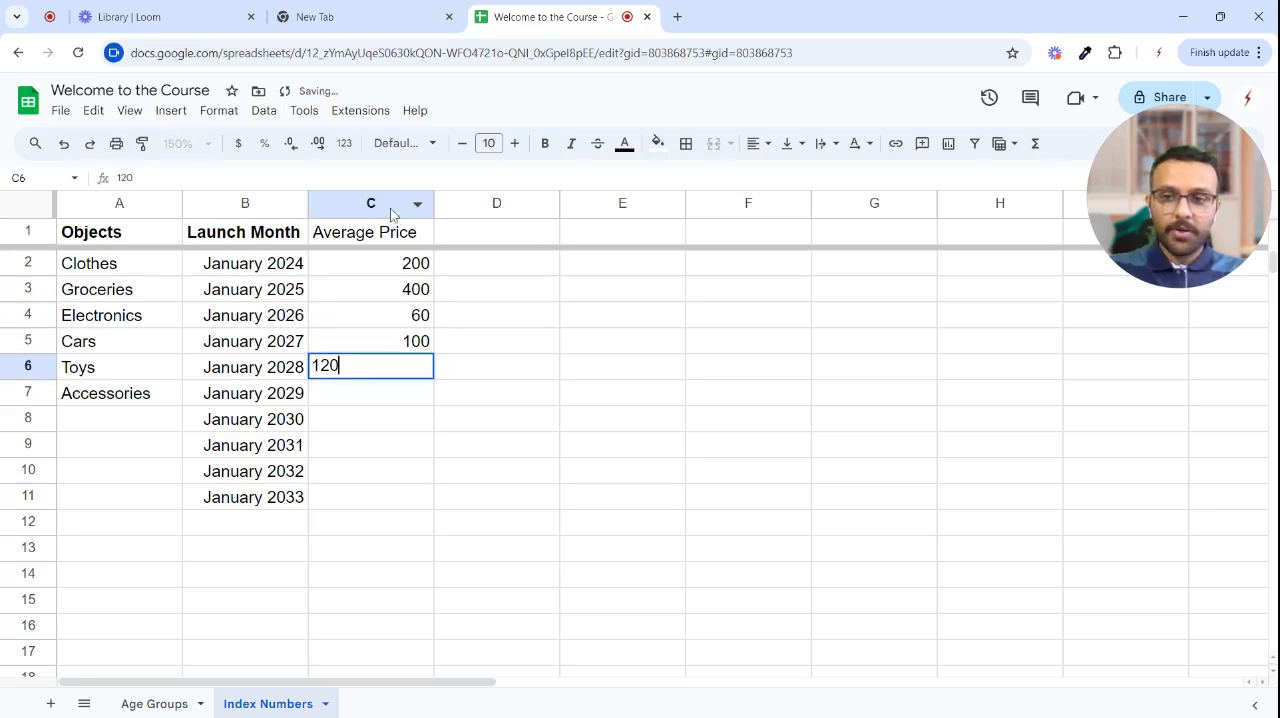
pyautogui.press('Return')
pyautogui.write('150')
pyautogui.press('Return')
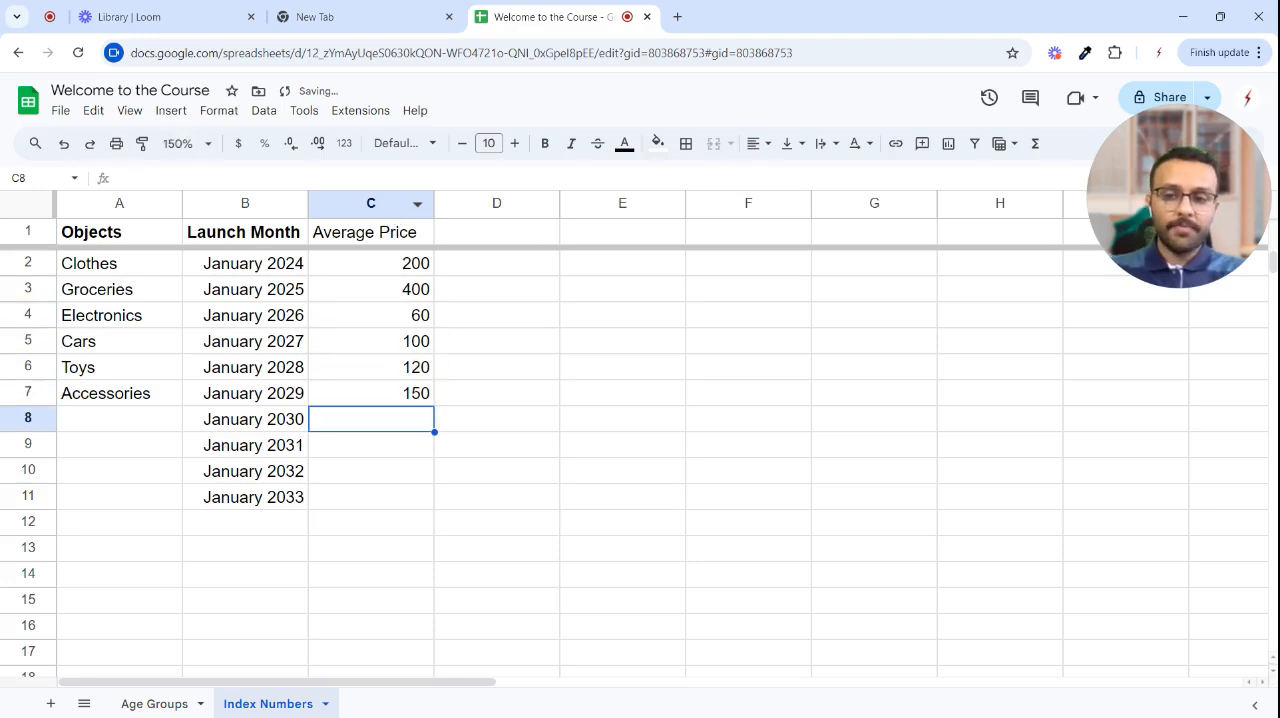
pyautogui.click(585, 326)
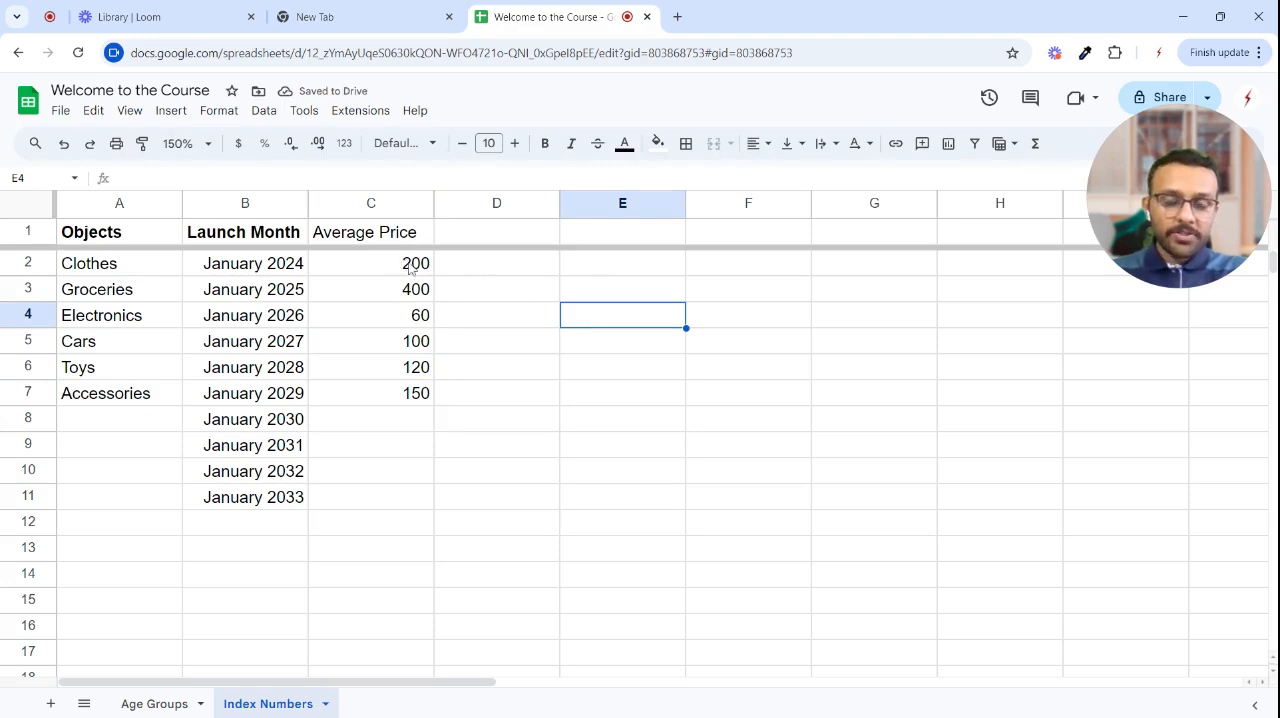
# - Make the Average Price header in C1 bold
pyautogui.moveTo(408, 263); pyautogui.dragTo(414, 400)
pyautogui.click(349, 236)
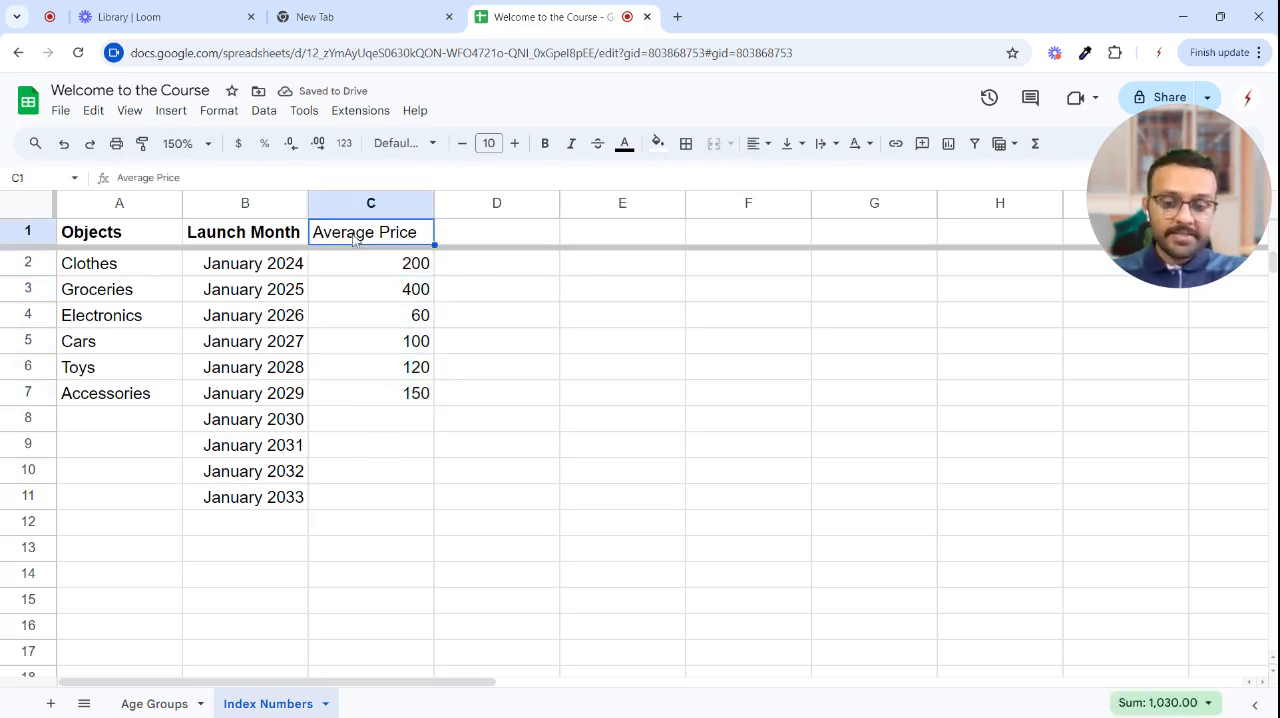
pyautogui.hotkey('ctrl', 'b')
pyautogui.click(470, 331)
# - Format the average prices in C2:C7 as Indian Rupee currency
pyautogui.moveTo(349, 258); pyautogui.dragTo(386, 391)
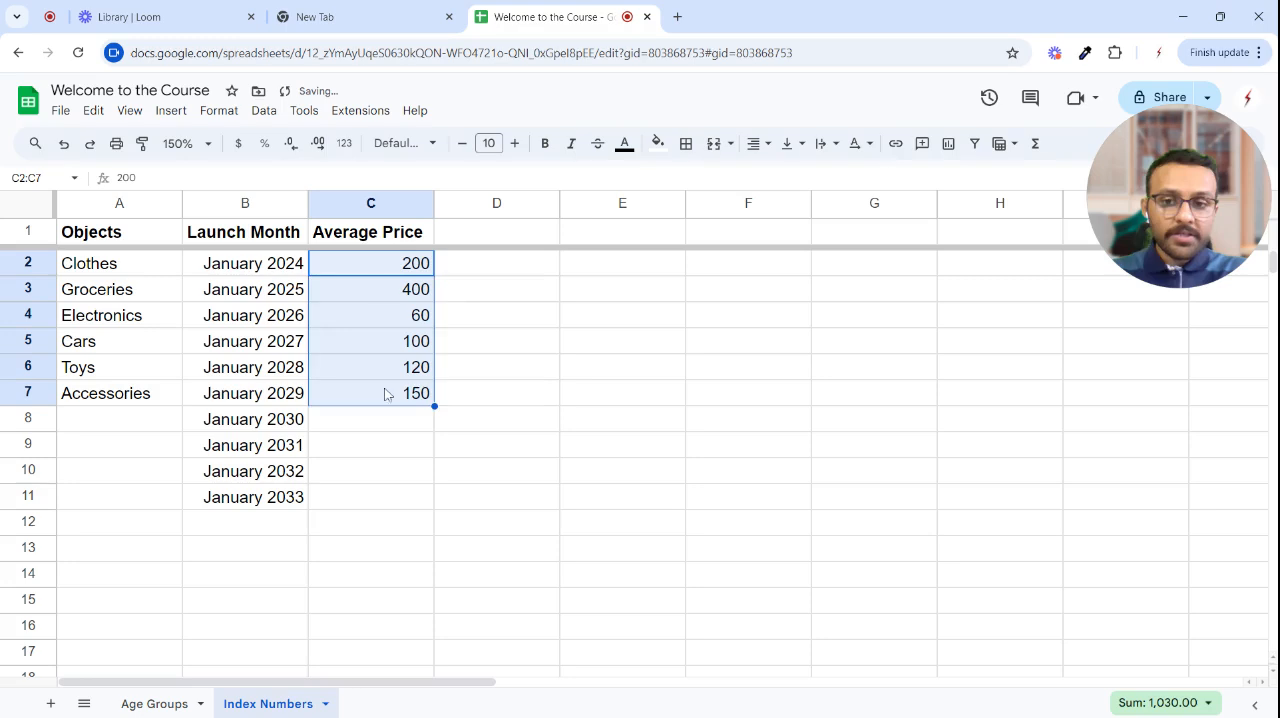
pyautogui.click(343, 145)
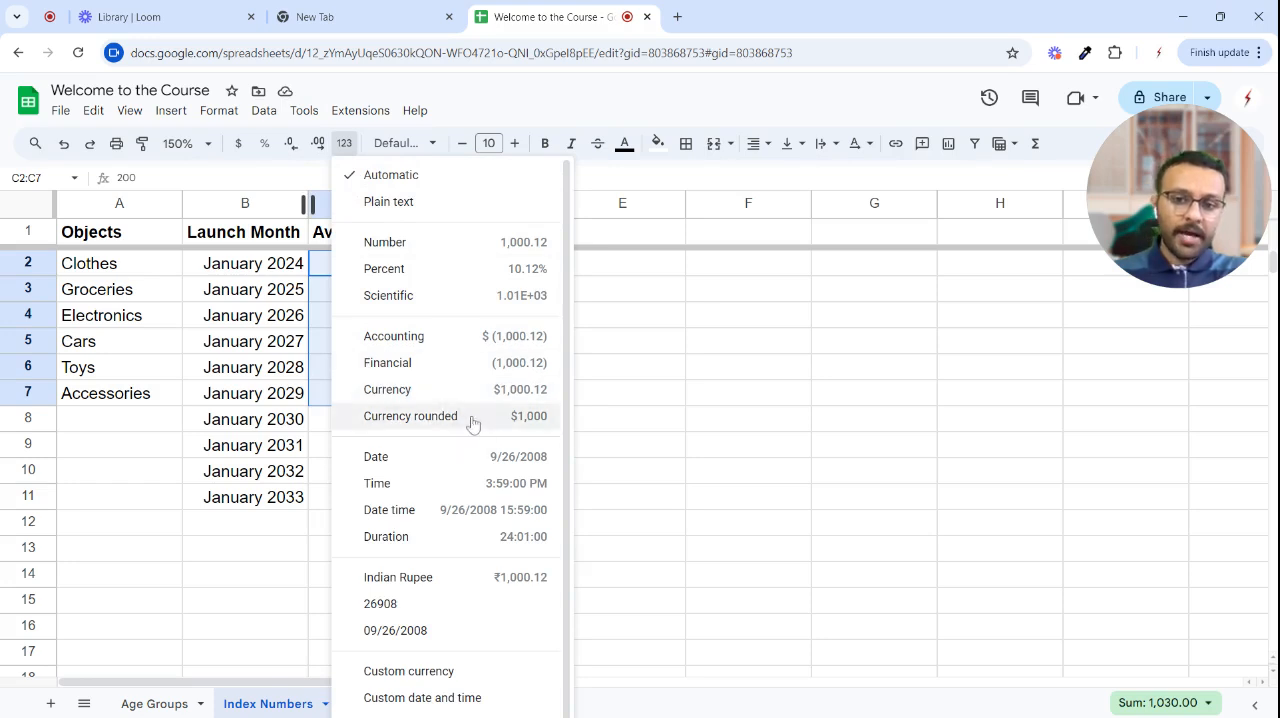
pyautogui.click(450, 580)
pyautogui.moveTo(564, 413); pyautogui.dragTo(490, 393)
pyautogui.moveTo(380, 263); pyautogui.dragTo(400, 391)
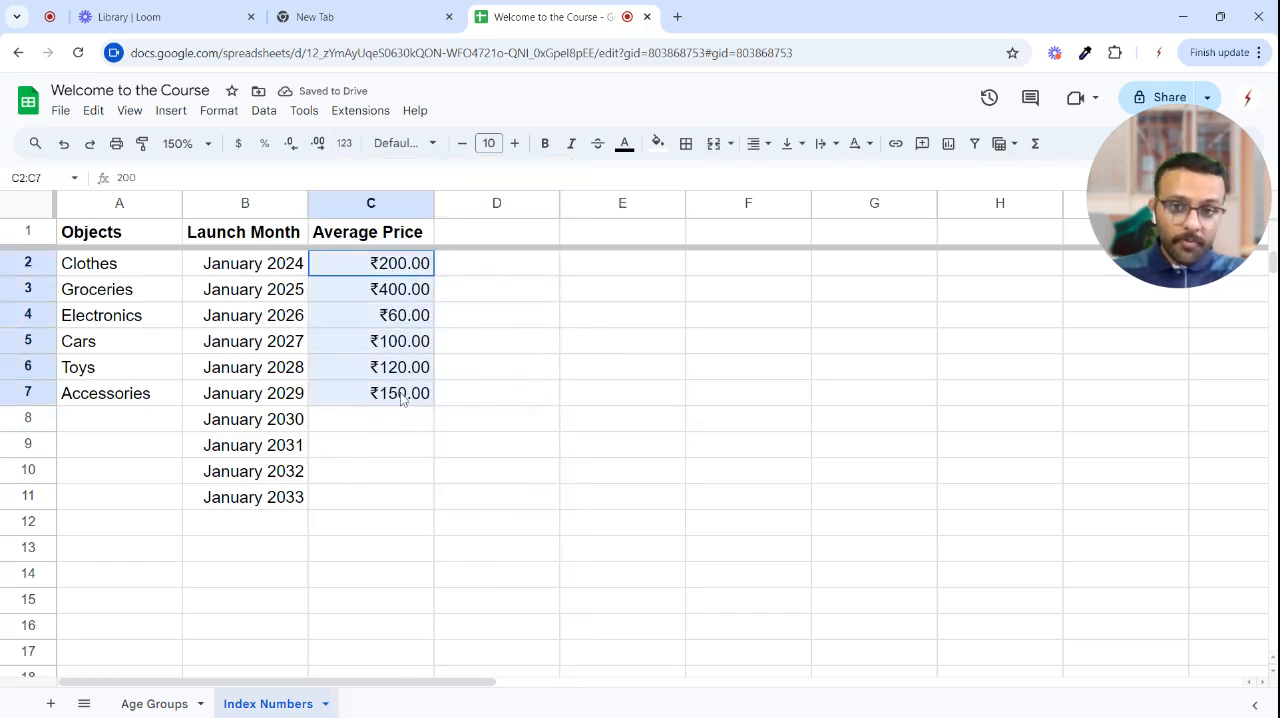
# - Review the number format options for the Clothes launch date in B2 without applying a different one
pyautogui.click(265, 272)
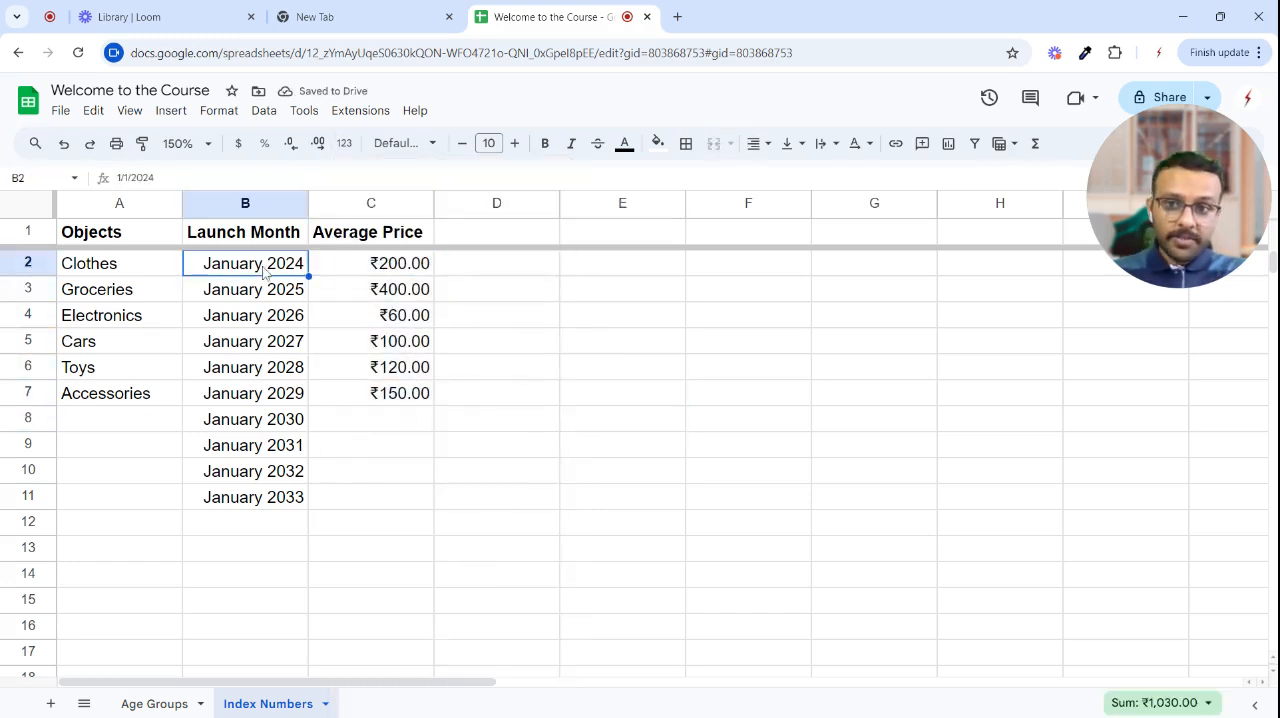
pyautogui.click(344, 143)
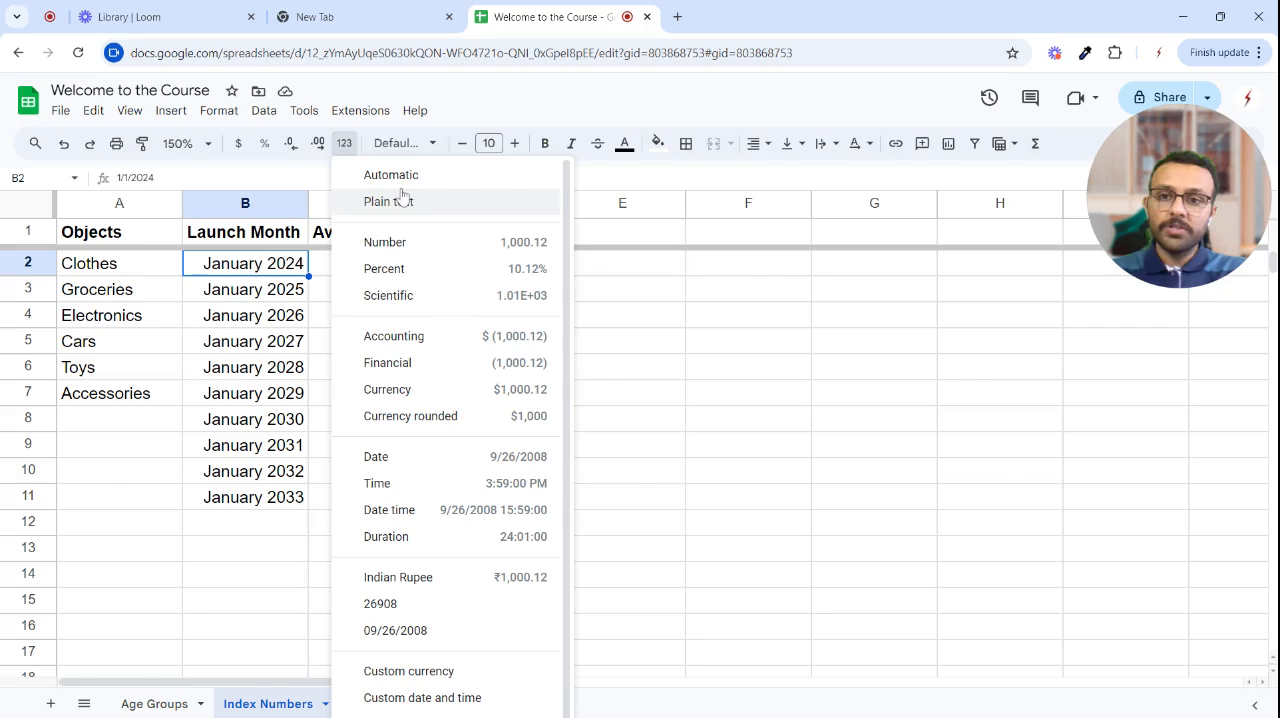
pyautogui.click(690, 450)
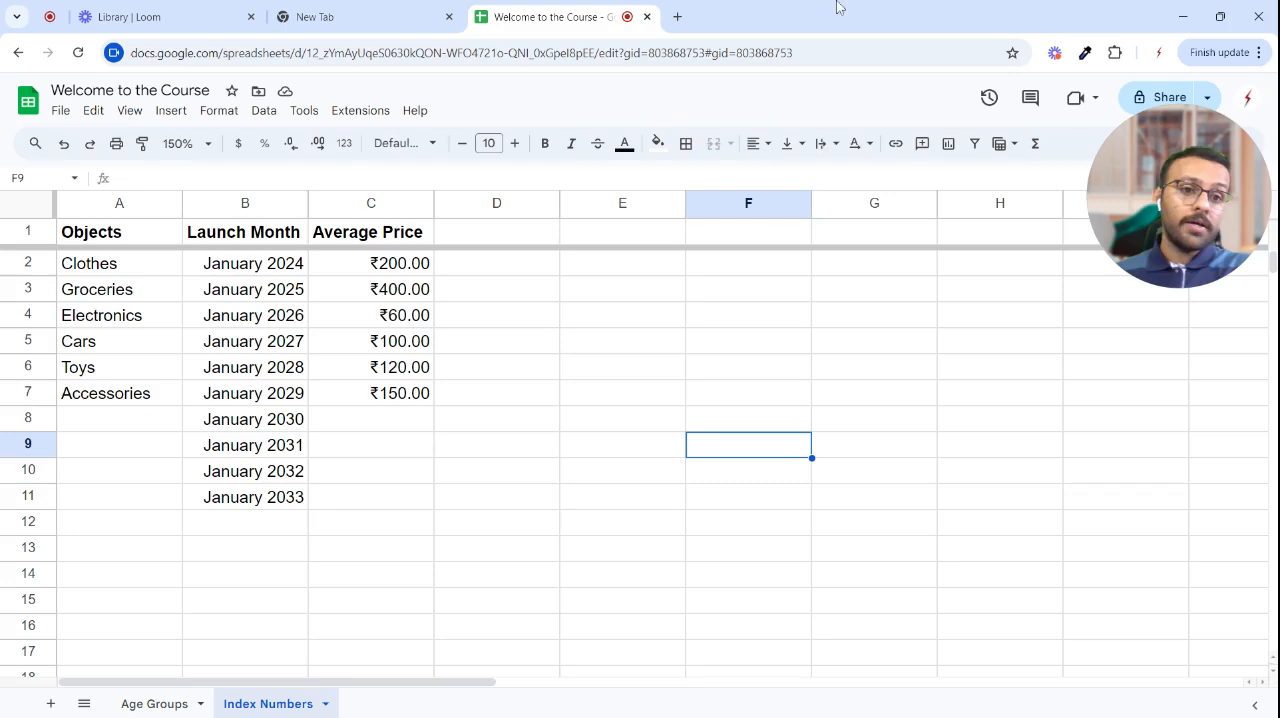
pyautogui.moveTo(1170, 255); pyautogui.dragTo(560, 370)
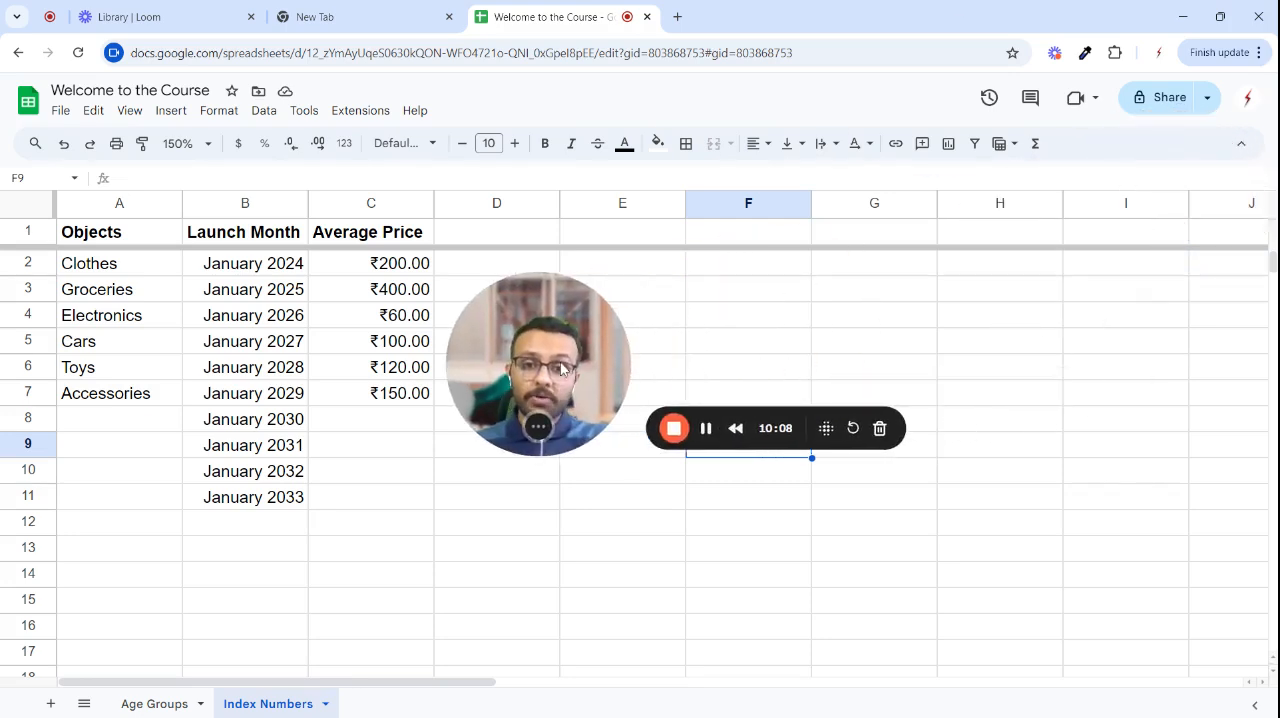